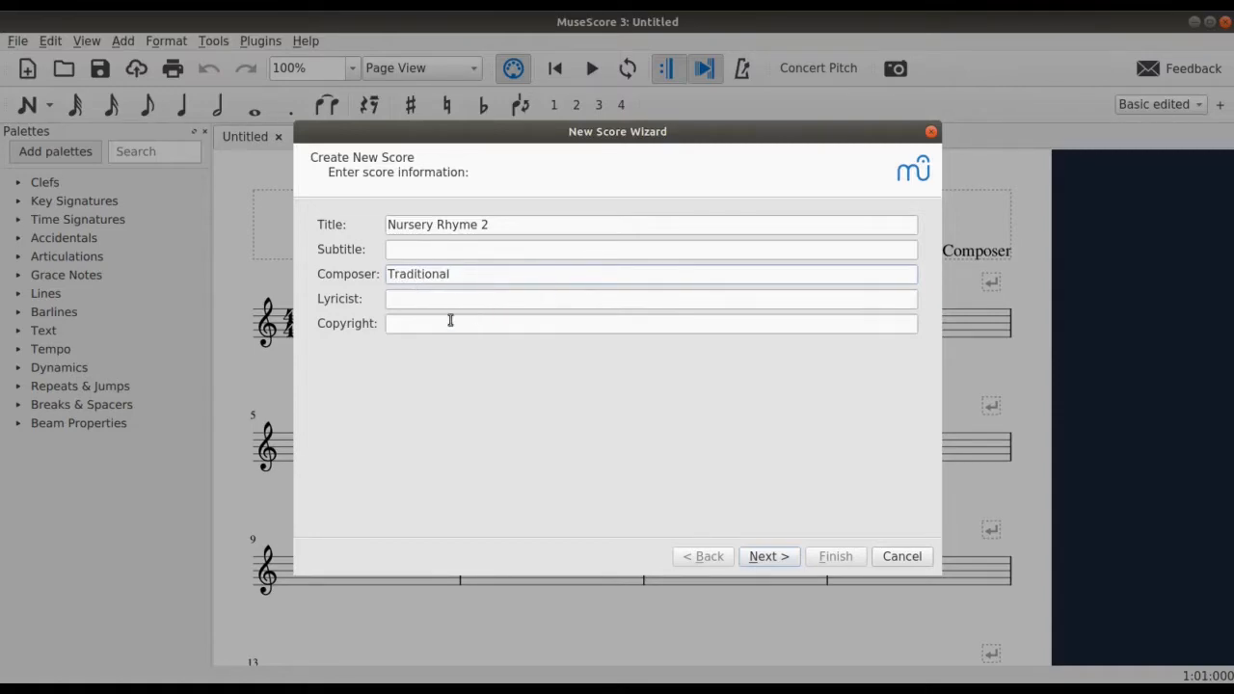
- Leave the lyricist and copyright blank and choose the Treble Clef template for the new score
{"action": "key", "text": "Tab"}
{"action": "key", "text": "Tab"}
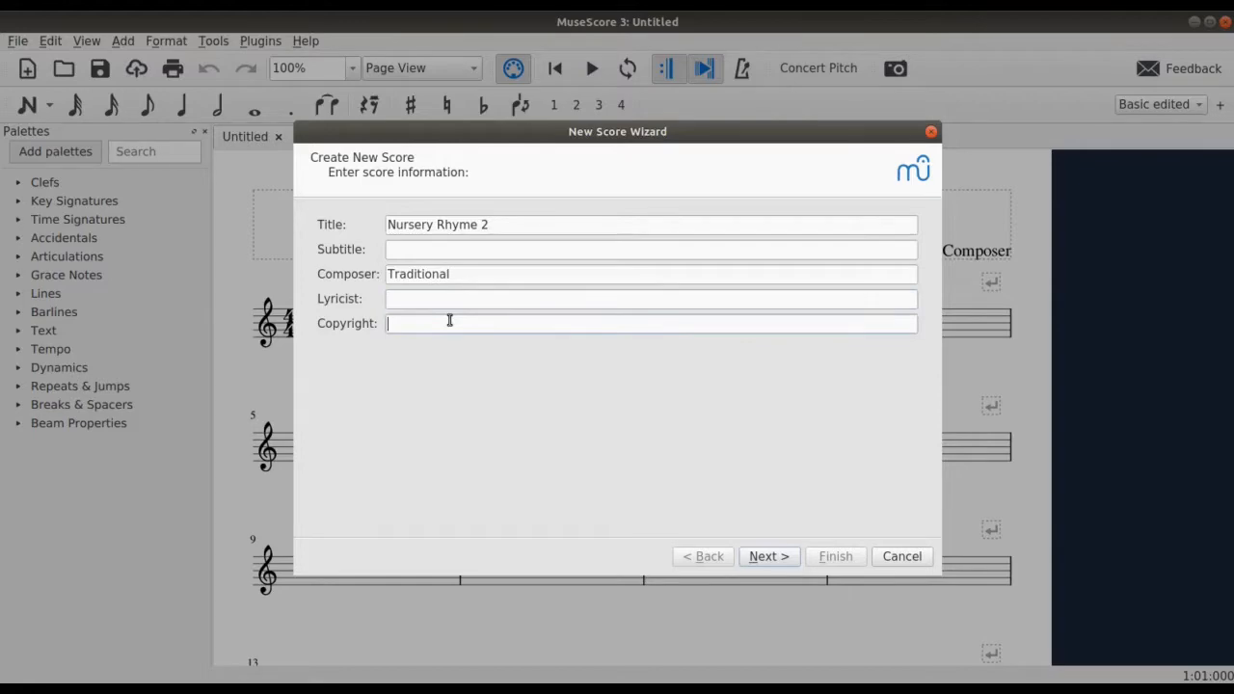
{"action": "left_click", "coordinate": [770, 558]}
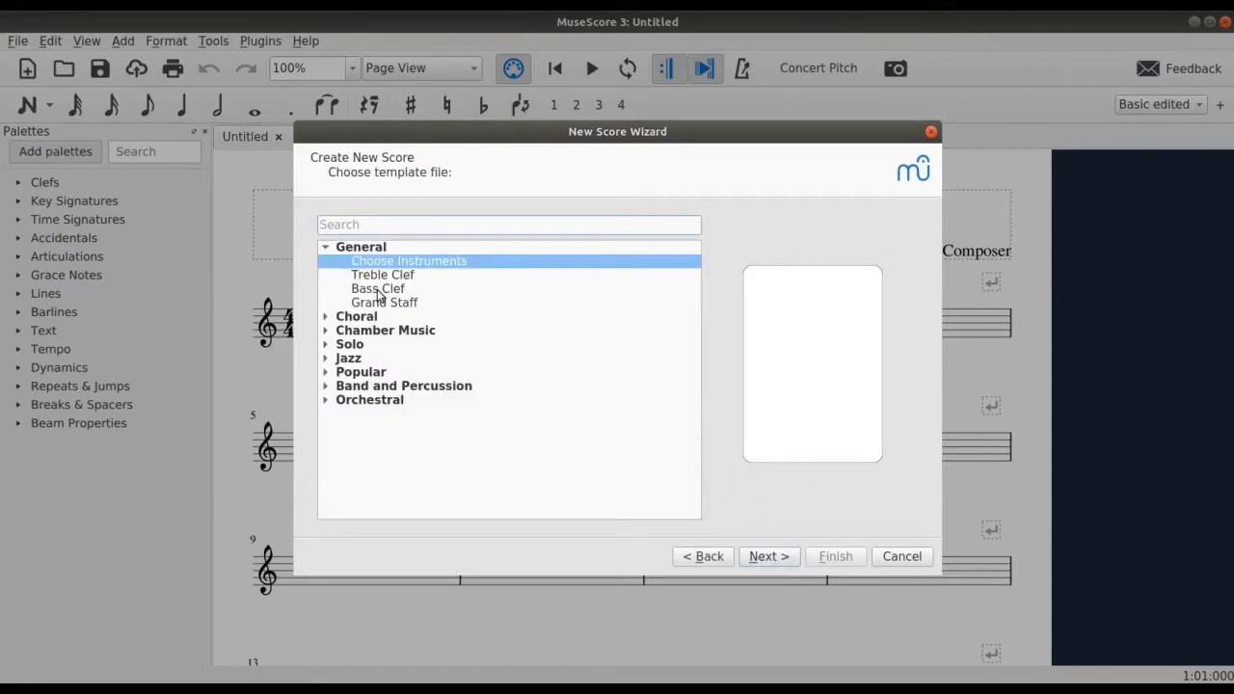
{"action": "left_click", "coordinate": [381, 277]}
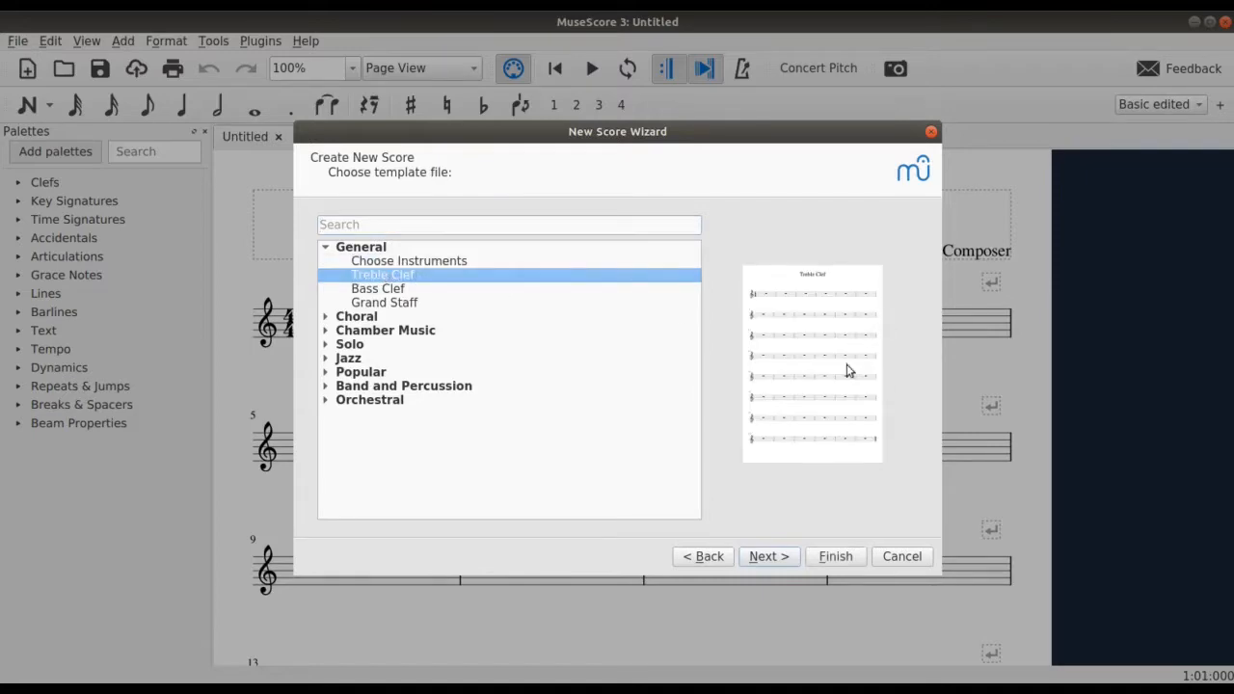
{"action": "left_click", "coordinate": [776, 557]}
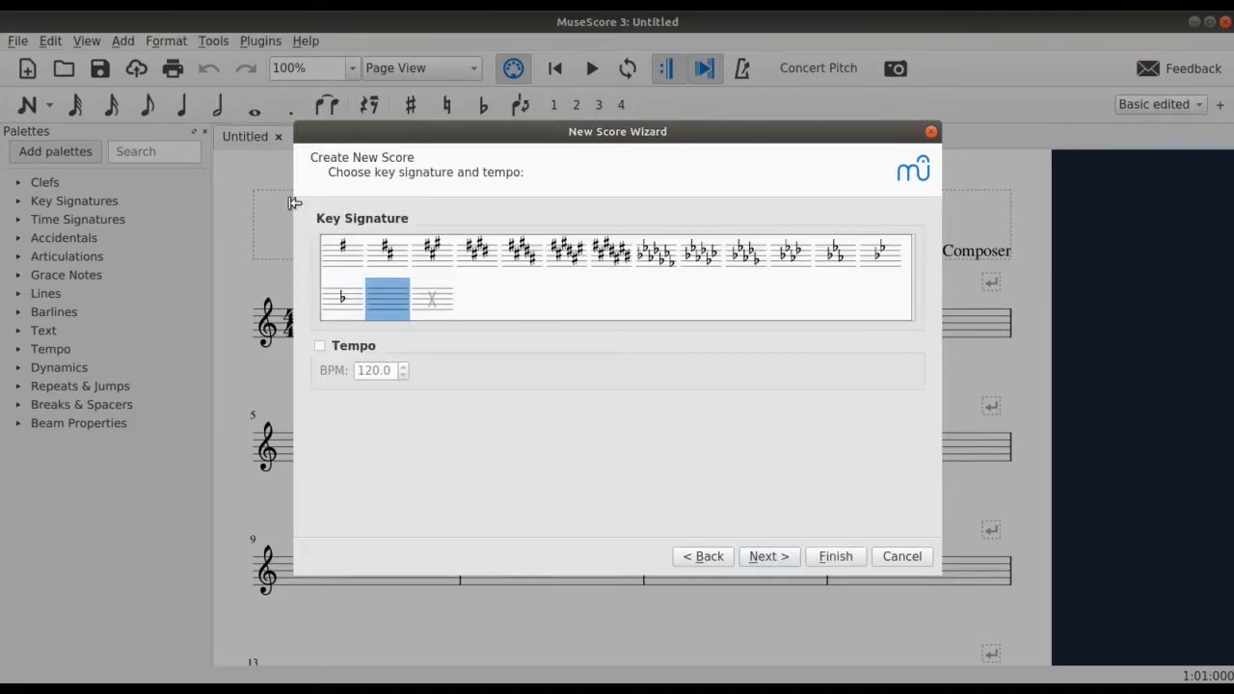
- Give the new score a one-flat key signature and a tempo of 100 BPM
{"action": "left_click", "coordinate": [342, 305]}
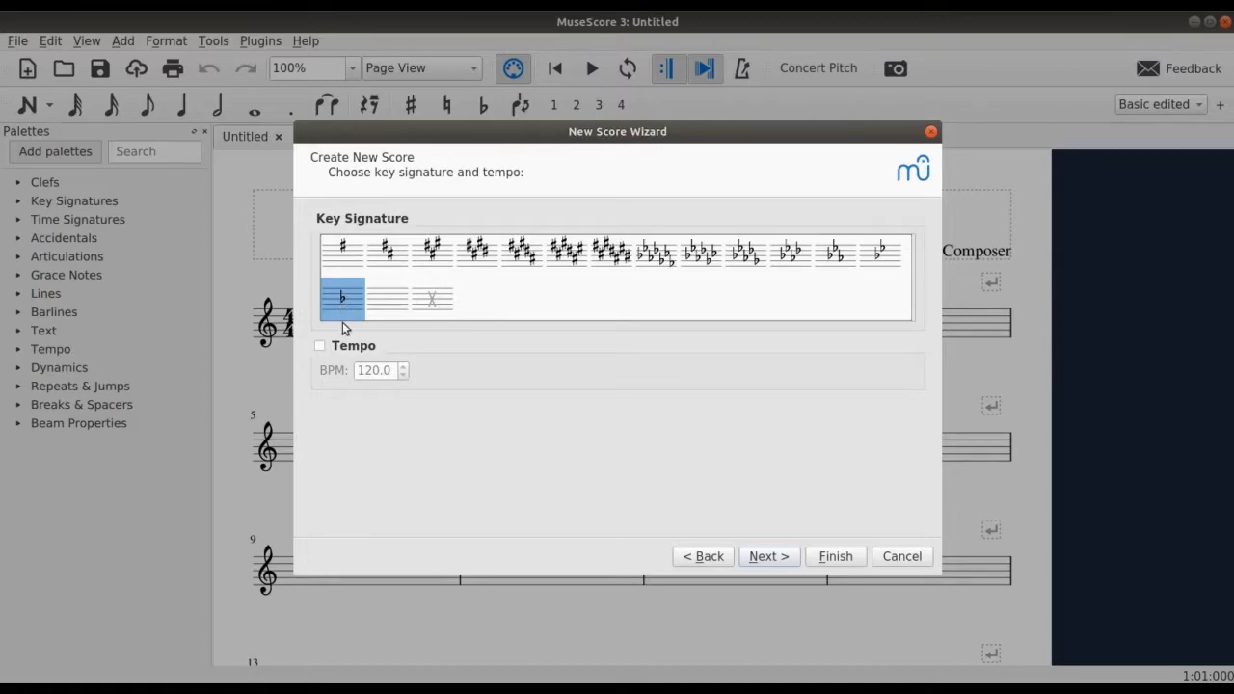
{"action": "left_click", "coordinate": [321, 347]}
{"action": "left_click_drag", "start_coordinate": [392, 370], "coordinate": [331, 370]}
{"action": "type", "text": "100"}
{"action": "left_click", "coordinate": [770, 558]}
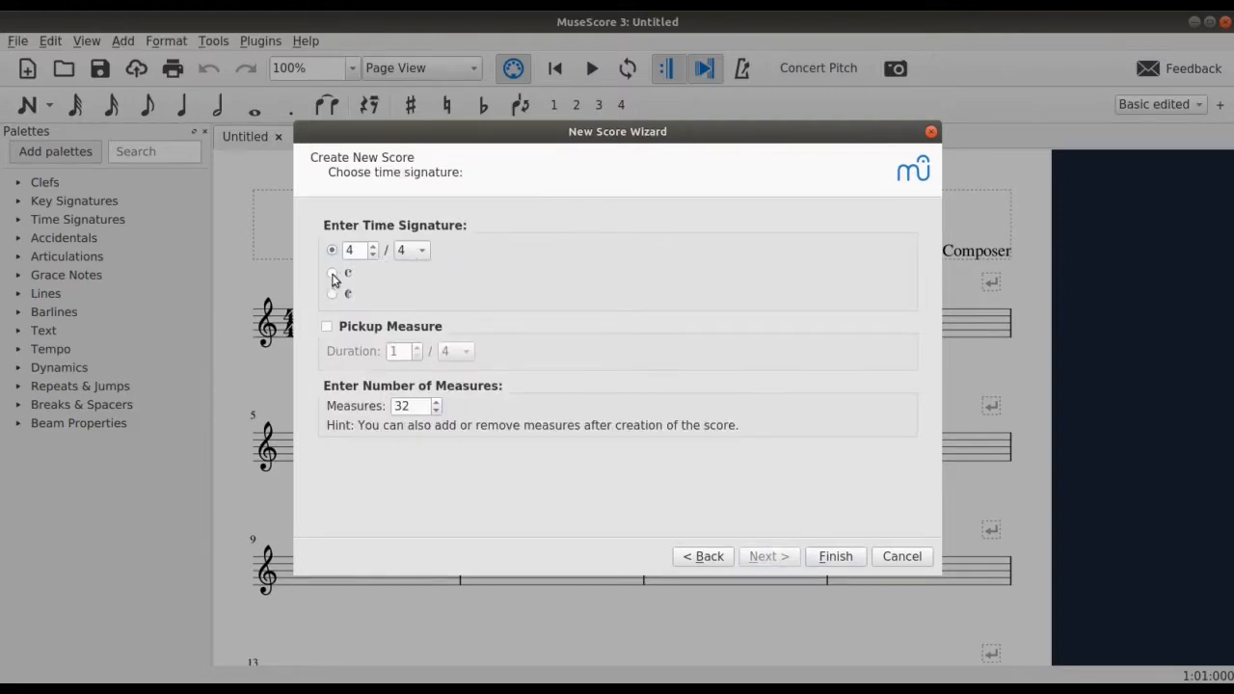
- Set the time signature to 2/4 and the length to 24 measures, and create the score
{"action": "left_click", "coordinate": [372, 254]}
{"action": "left_click", "coordinate": [372, 254]}
{"action": "left_click", "coordinate": [435, 412]}
{"action": "left_click", "coordinate": [435, 412]}
{"action": "left_click", "coordinate": [835, 556]}
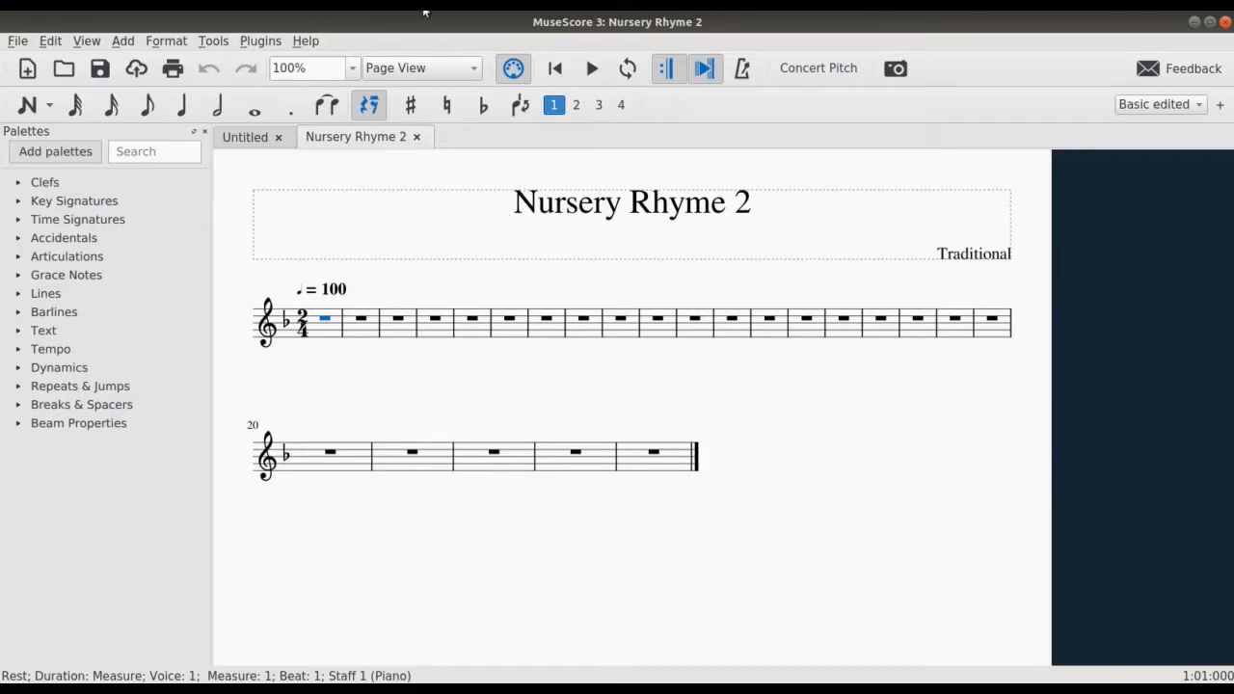
- Display the score in Single Page view and look over its length
{"action": "left_click", "coordinate": [425, 69]}
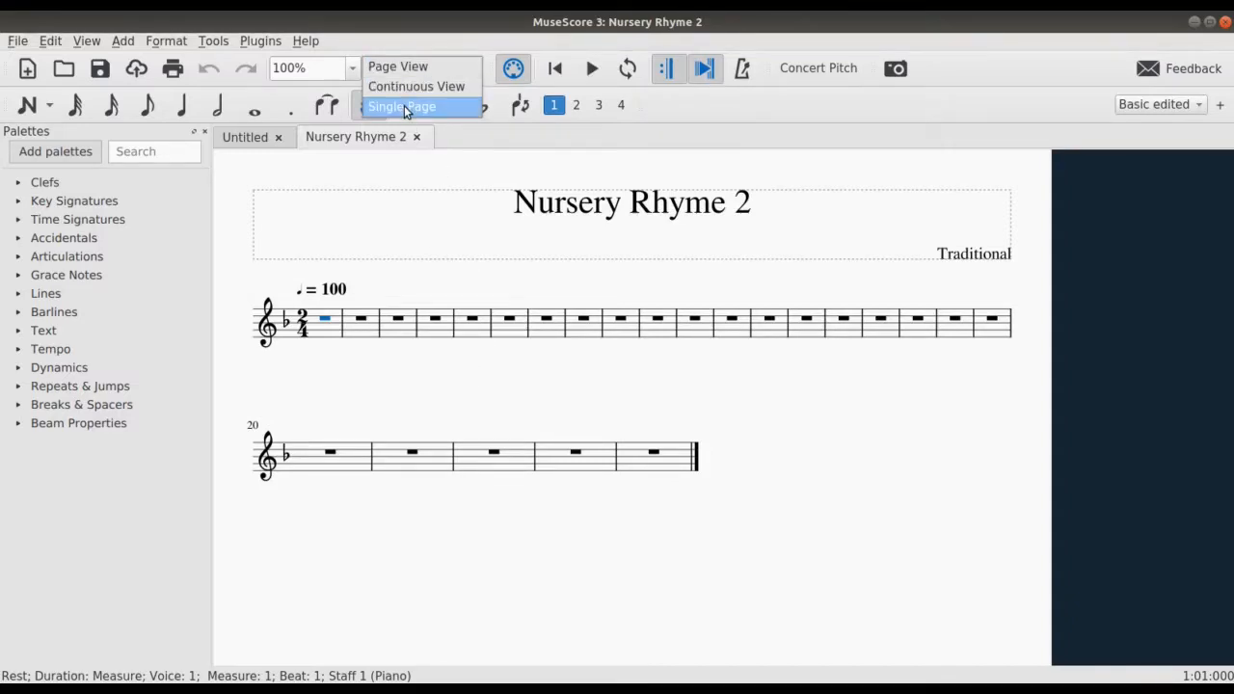
{"action": "left_click", "coordinate": [404, 106]}
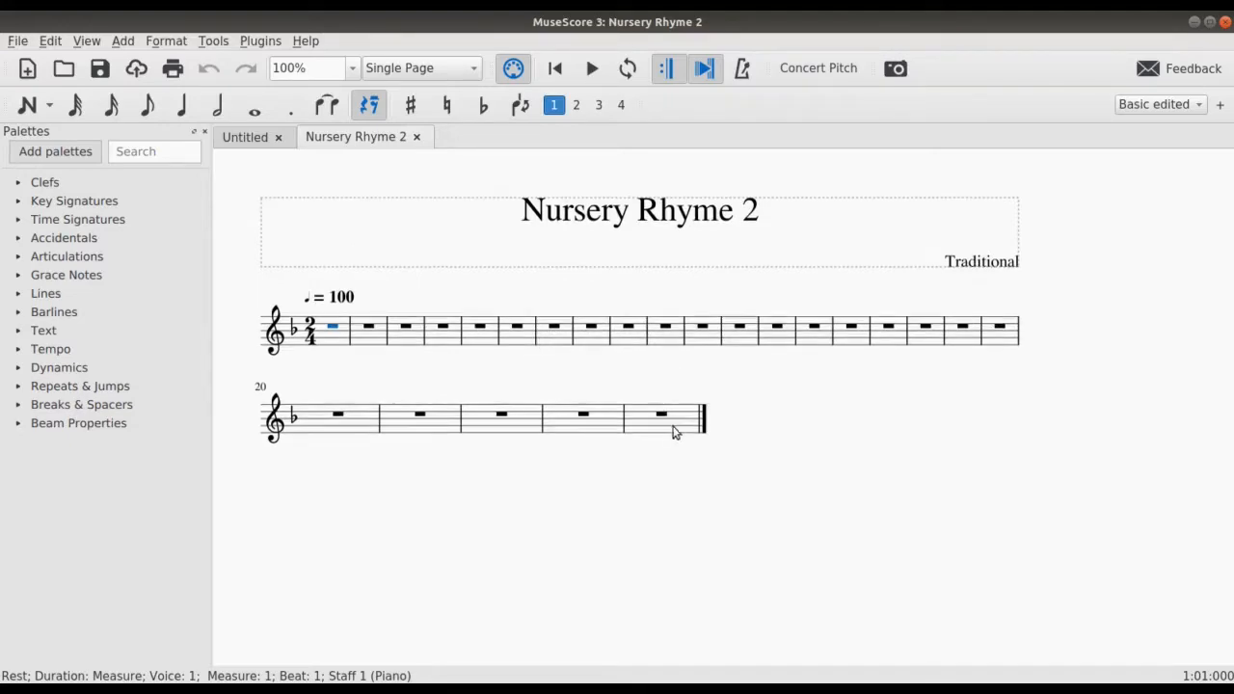
{"action": "scroll", "coordinate": [674, 433], "scroll_direction": "down", "scroll_amount": 5}
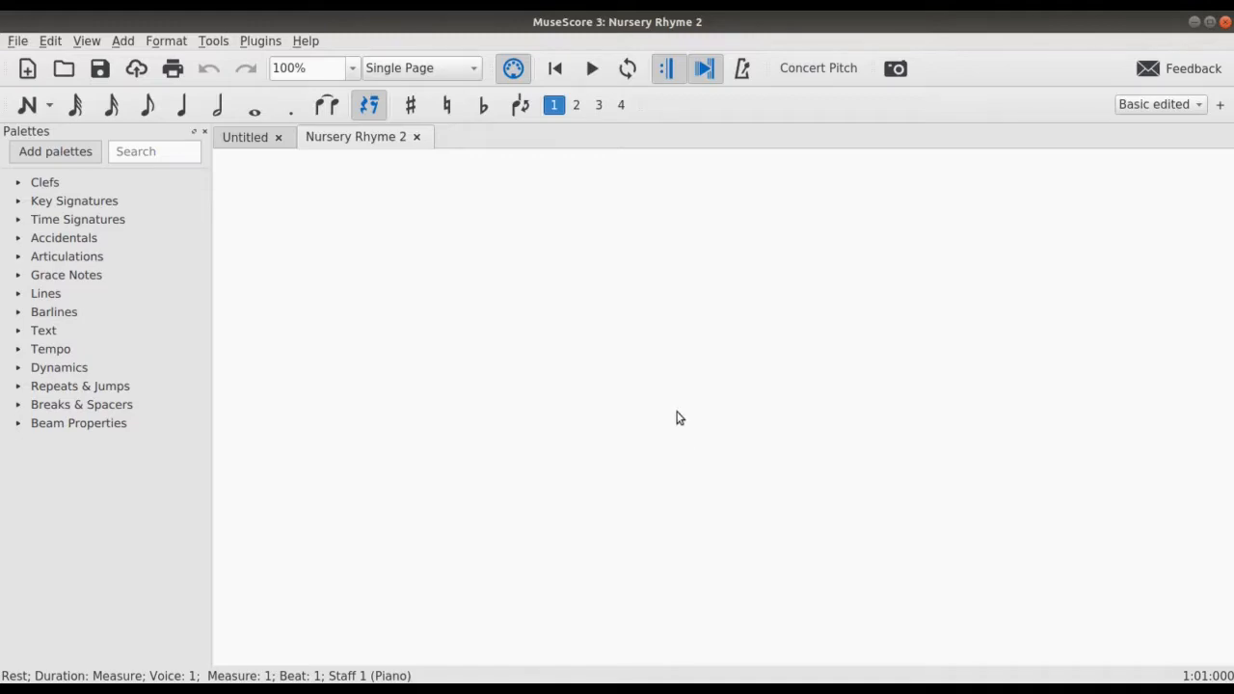
{"action": "scroll", "coordinate": [672, 412], "scroll_direction": "up", "scroll_amount": 5}
- Return the score to Page View and look over the whole page
{"action": "left_click", "coordinate": [450, 74]}
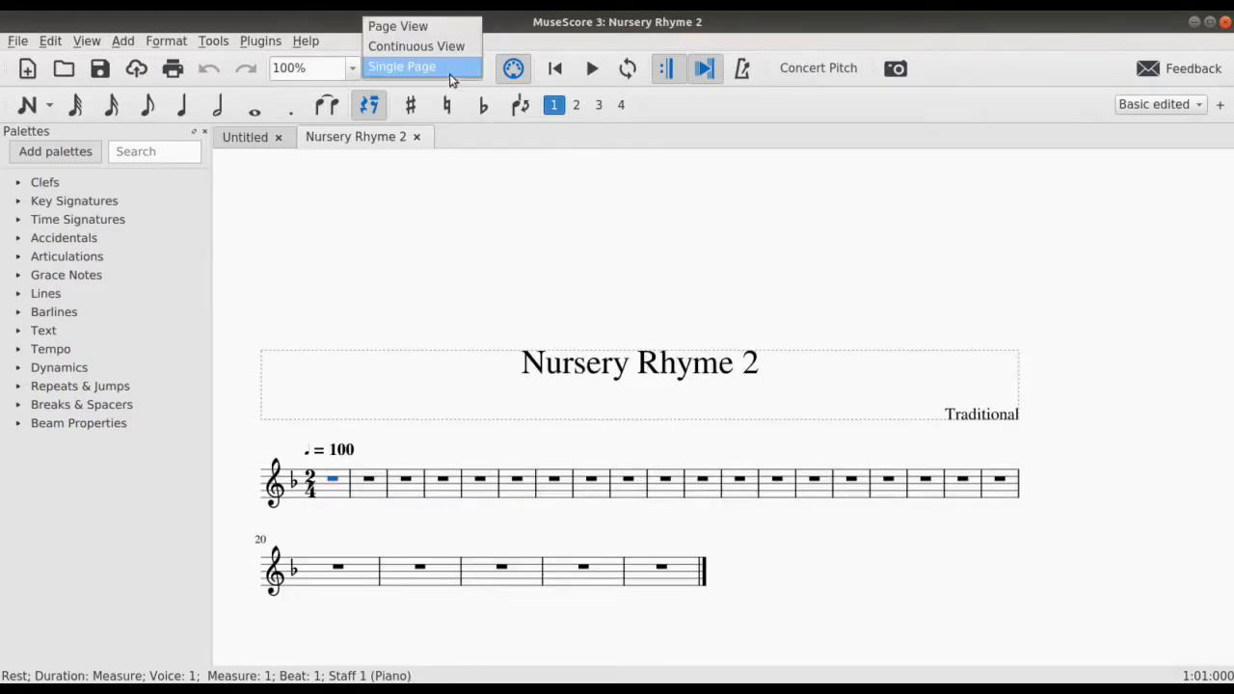
{"action": "left_click", "coordinate": [429, 29]}
{"action": "scroll", "coordinate": [627, 426], "scroll_direction": "down", "scroll_amount": 3}
{"action": "scroll", "coordinate": [629, 434], "scroll_direction": "down", "scroll_amount": 4}
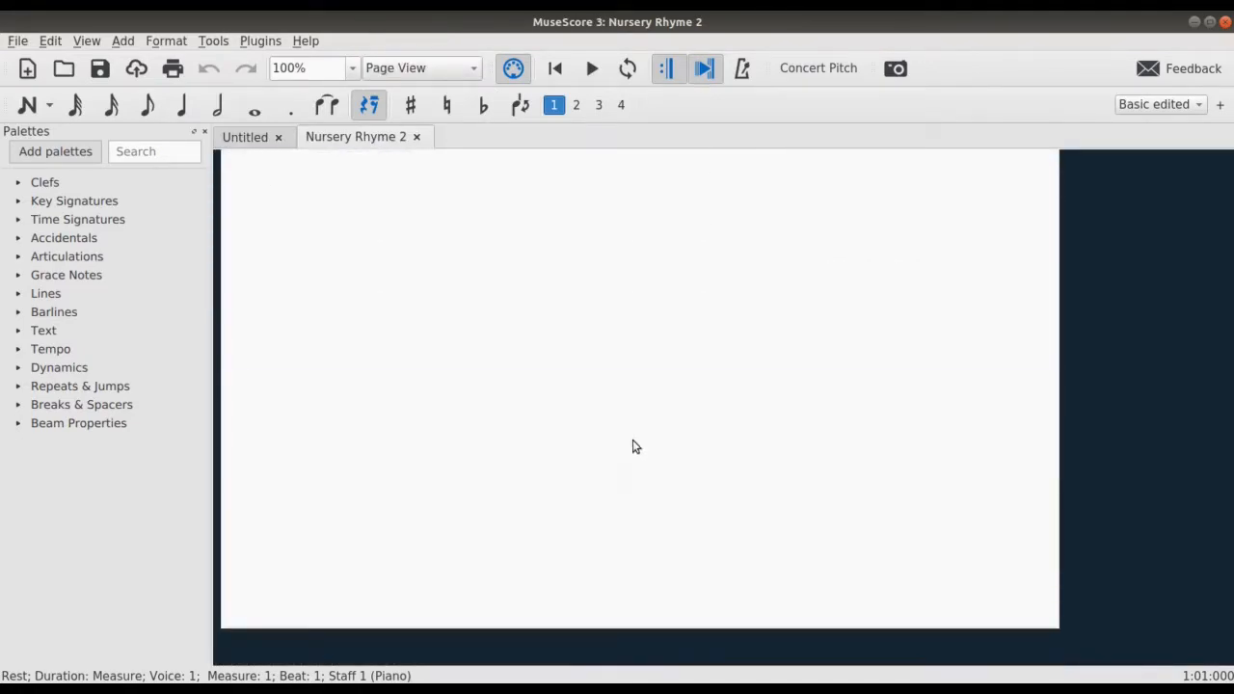
{"action": "scroll", "coordinate": [755, 406], "scroll_direction": "up", "scroll_amount": 3}
{"action": "scroll", "coordinate": [496, 384], "scroll_direction": "up", "scroll_amount": 1}
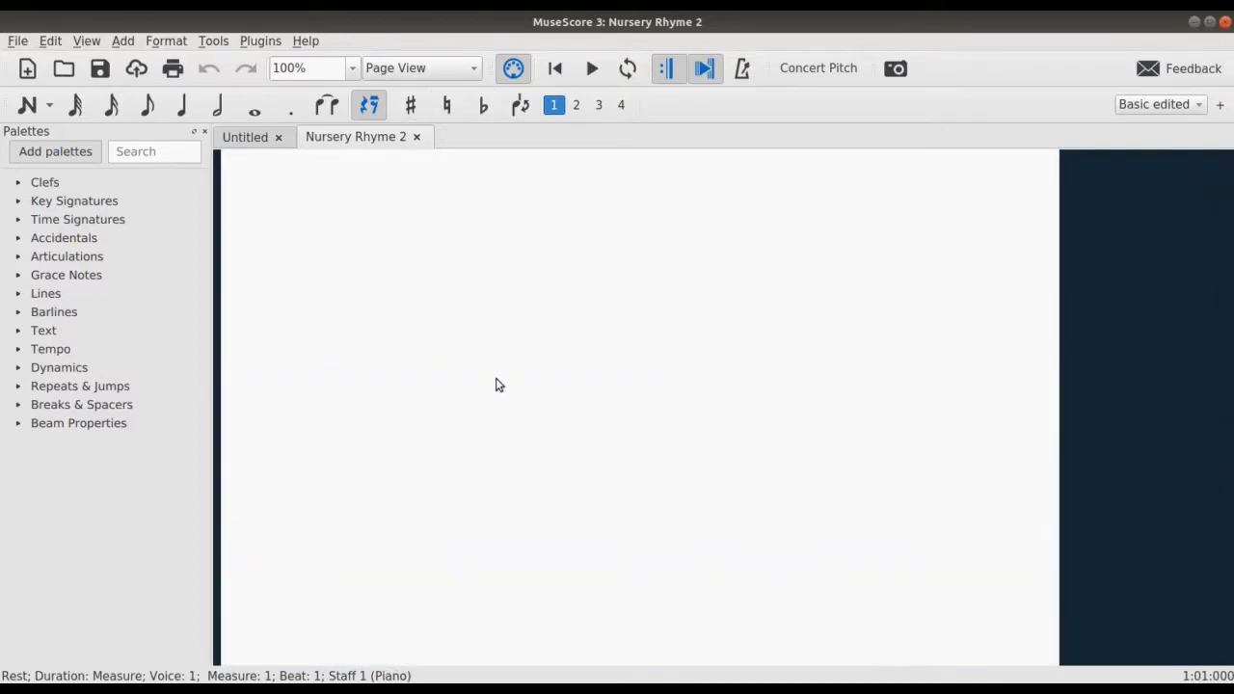
{"action": "scroll", "coordinate": [496, 384], "scroll_direction": "up", "scroll_amount": 5}
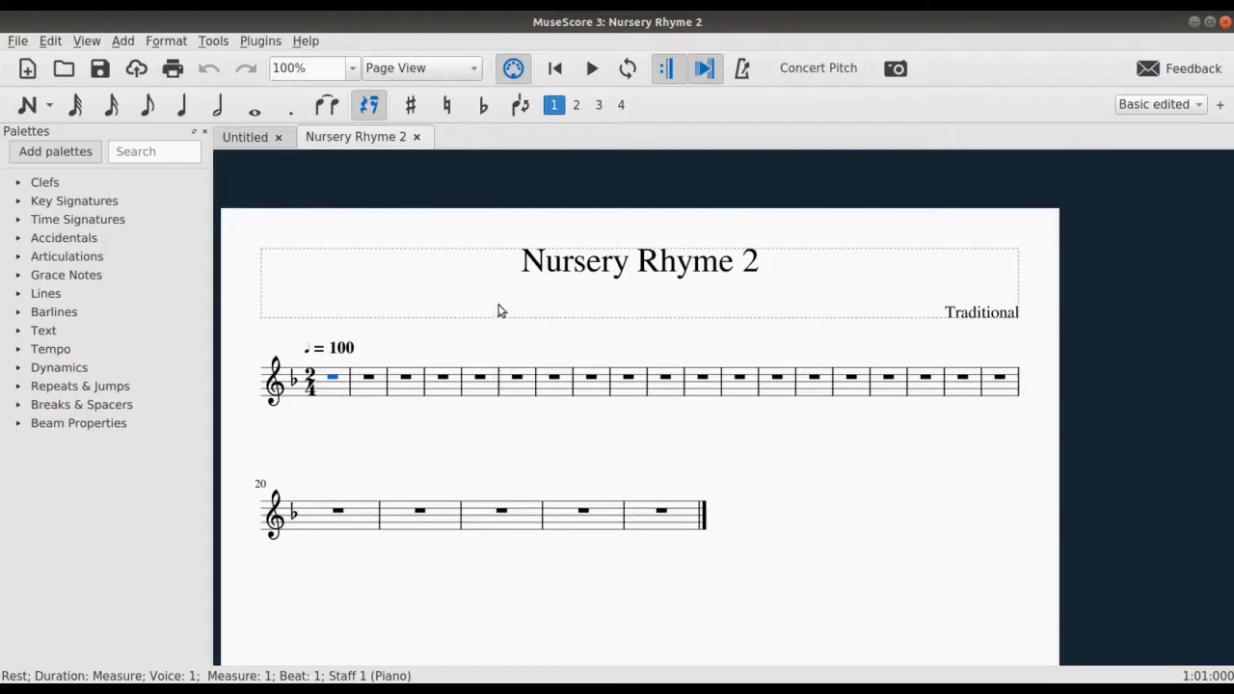
- Switch the score display to Continuous View
{"action": "left_click", "coordinate": [457, 70]}
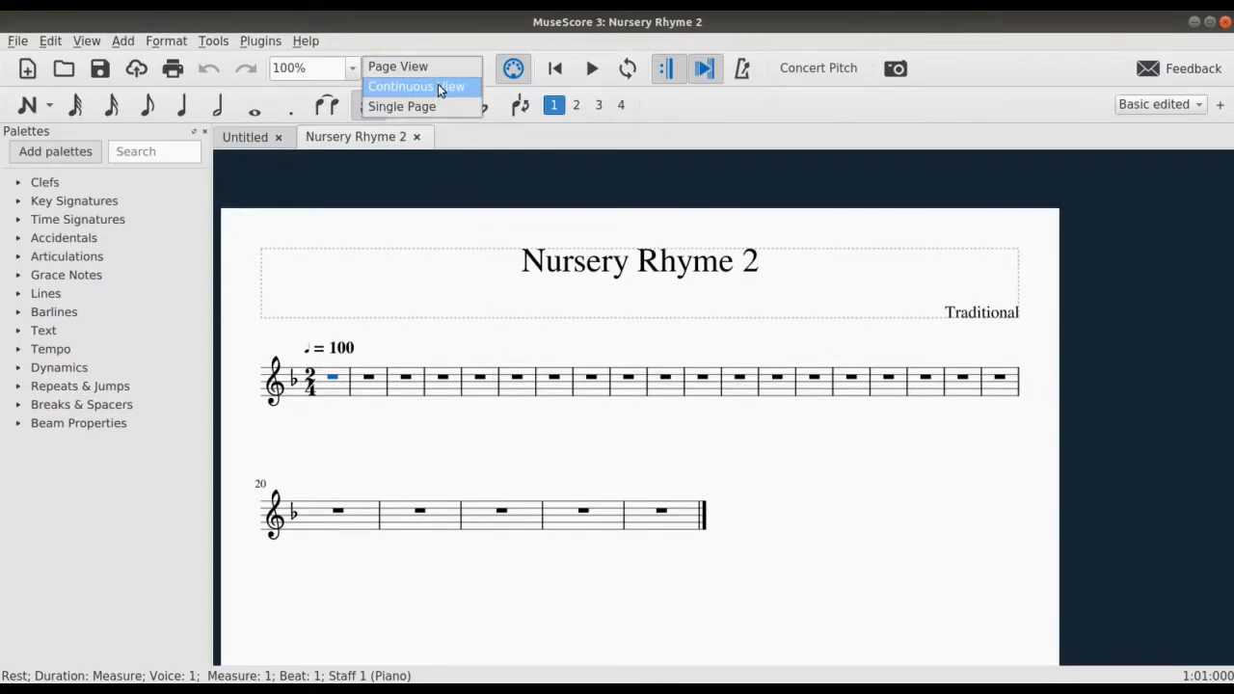
{"action": "left_click", "coordinate": [454, 86]}
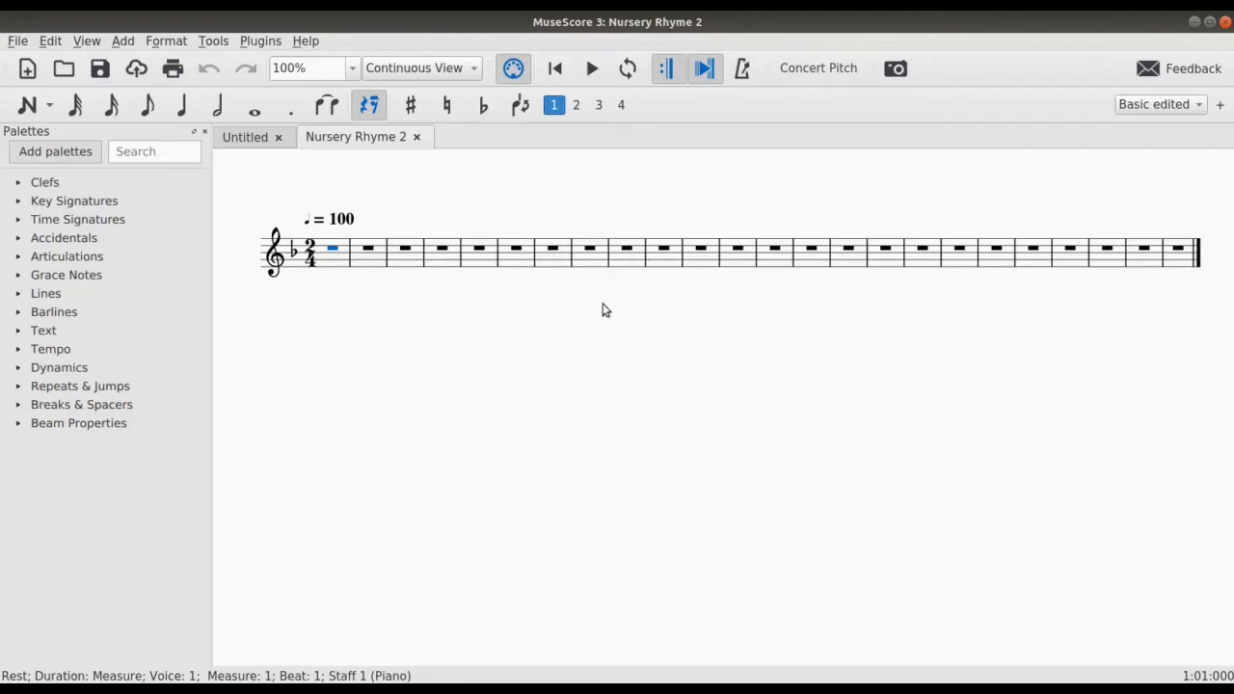
{"action": "scroll", "coordinate": [602, 318], "scroll_direction": "down", "scroll_amount": 1}
{"action": "scroll", "coordinate": [598, 338], "scroll_direction": "up", "scroll_amount": 2}
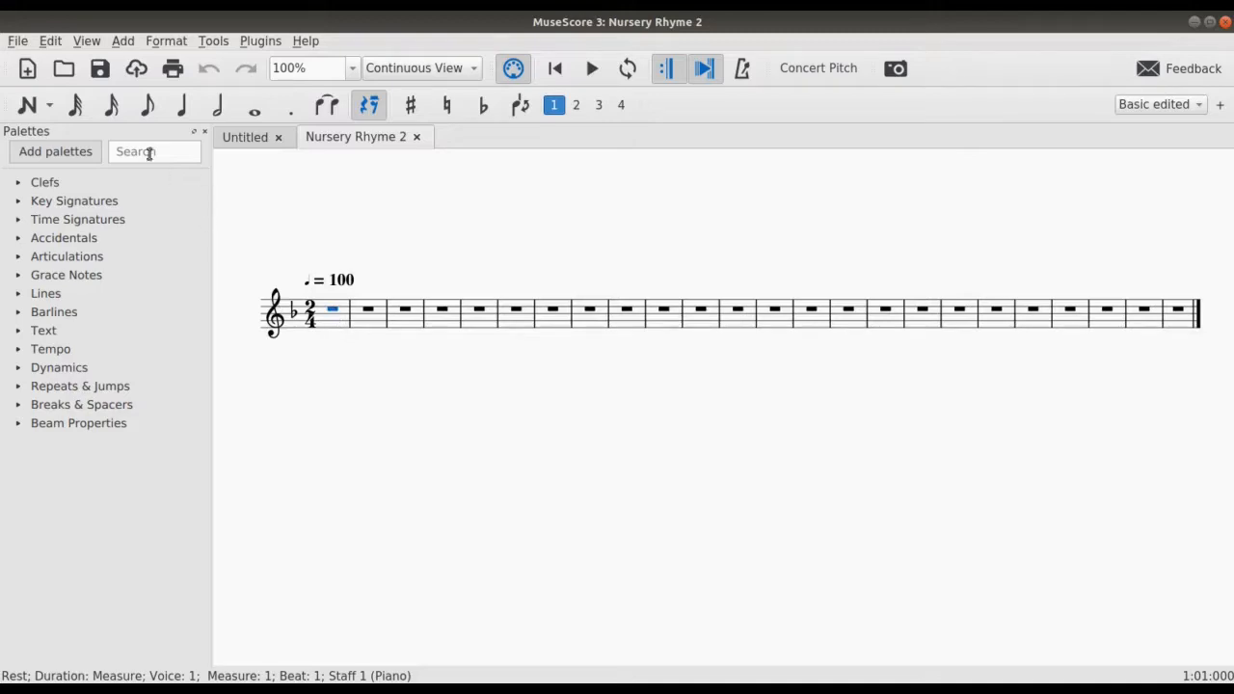
{"action": "scroll", "coordinate": [245, 295], "scroll_direction": "down", "scroll_amount": 1}
{"action": "scroll", "coordinate": [430, 306], "scroll_direction": "up", "scroll_amount": 2}
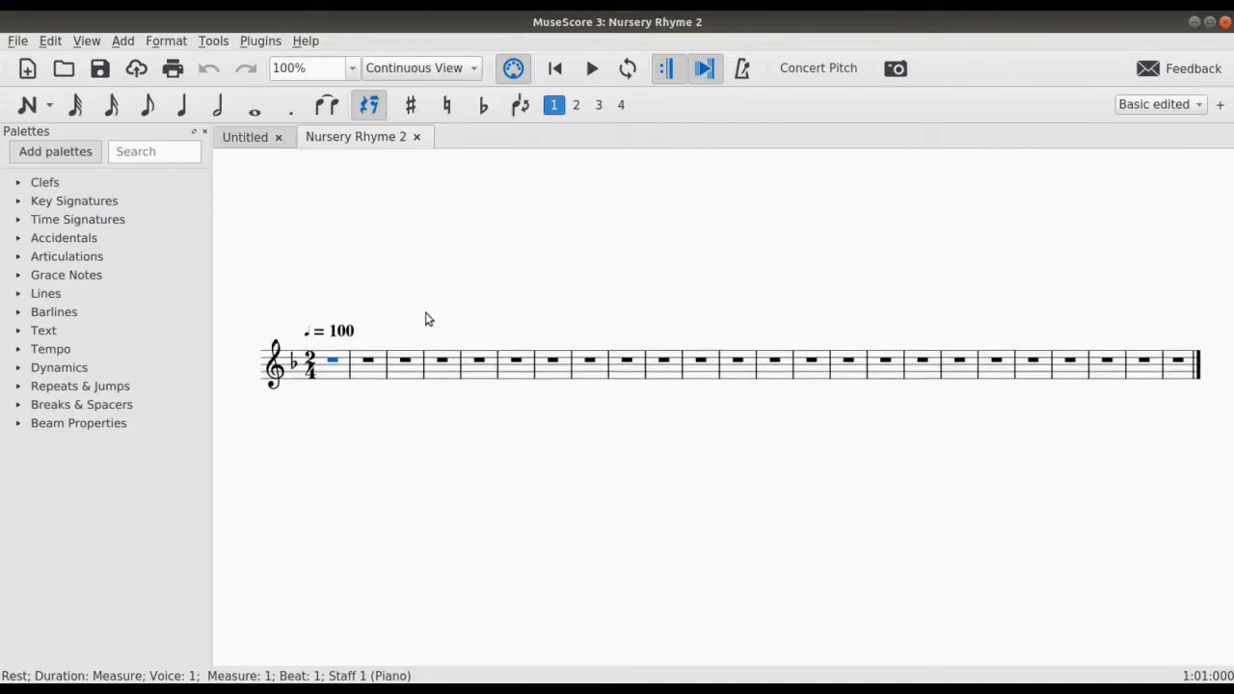
{"action": "scroll", "coordinate": [405, 318], "scroll_direction": "down", "scroll_amount": 1}
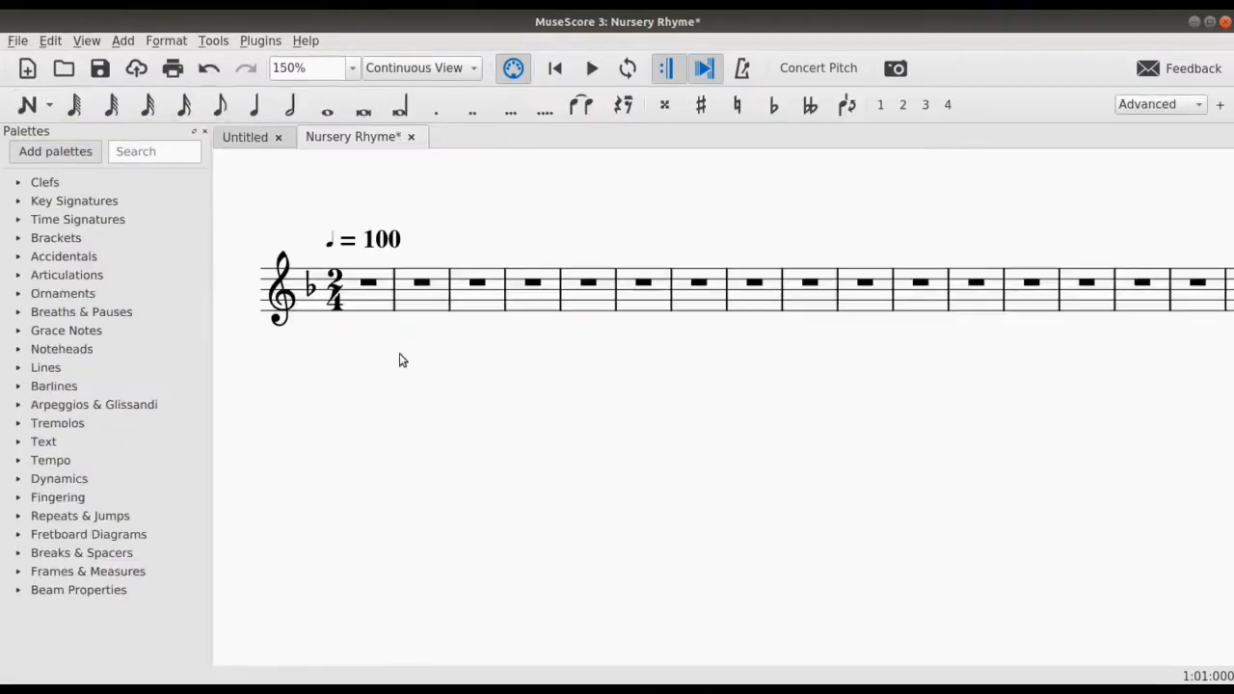
- Starting at the first measure, enter quarter notes F4 F4 in measure 1 and C5 C5 in measure 2
{"action": "left_click", "coordinate": [362, 286]}
{"action": "key", "text": "n"}
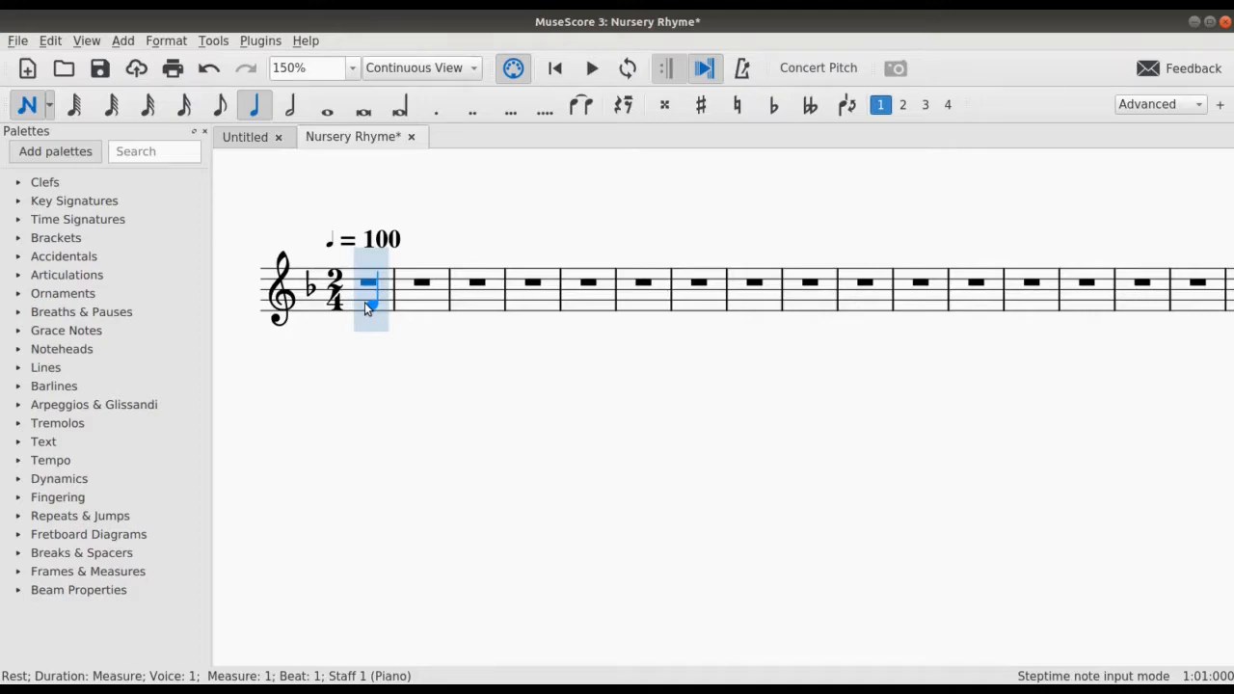
{"action": "key", "text": "f"}
{"action": "key", "text": "f"}
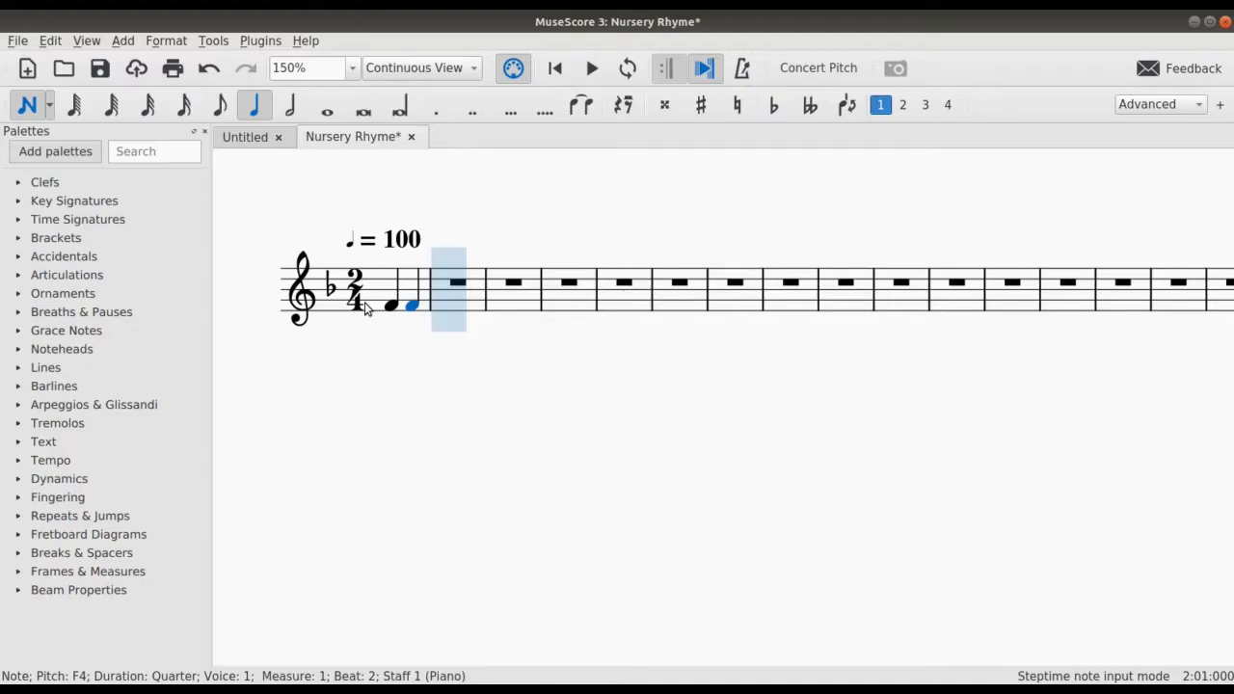
{"action": "left_click", "coordinate": [446, 285]}
{"action": "left_click", "coordinate": [470, 287]}
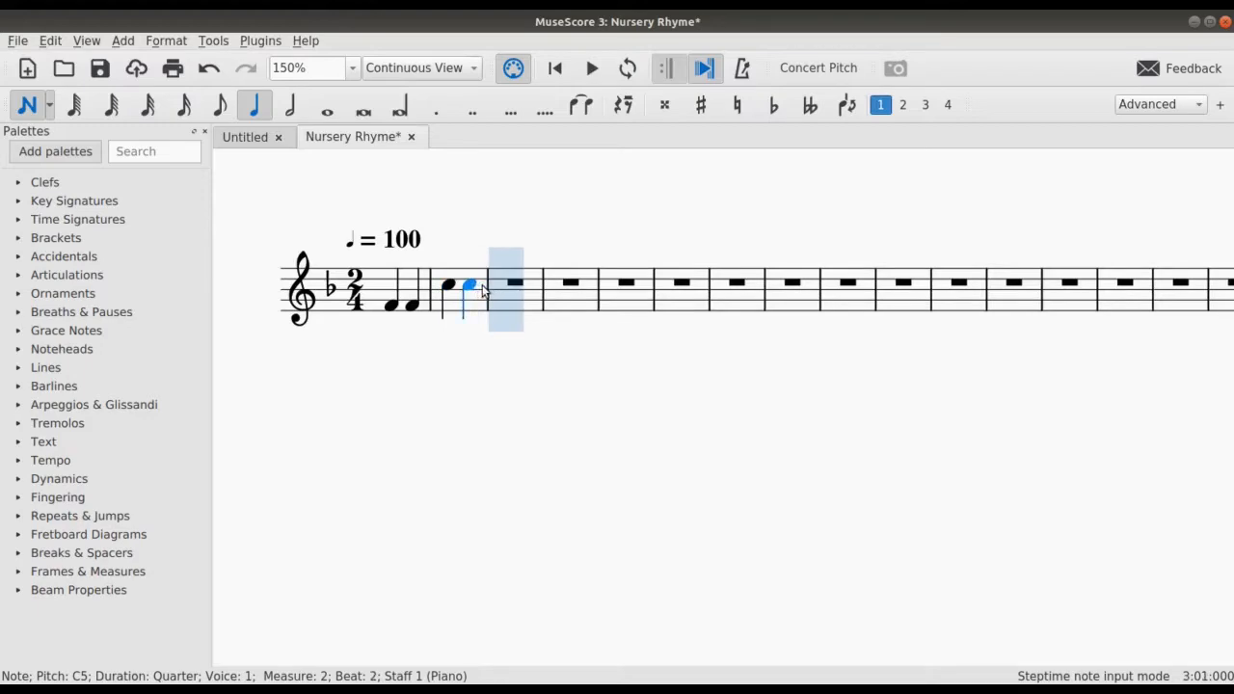
- Enter two D5 quarter notes in measure 3 and a C5 half note in measure 4
{"action": "left_click", "coordinate": [504, 279]}
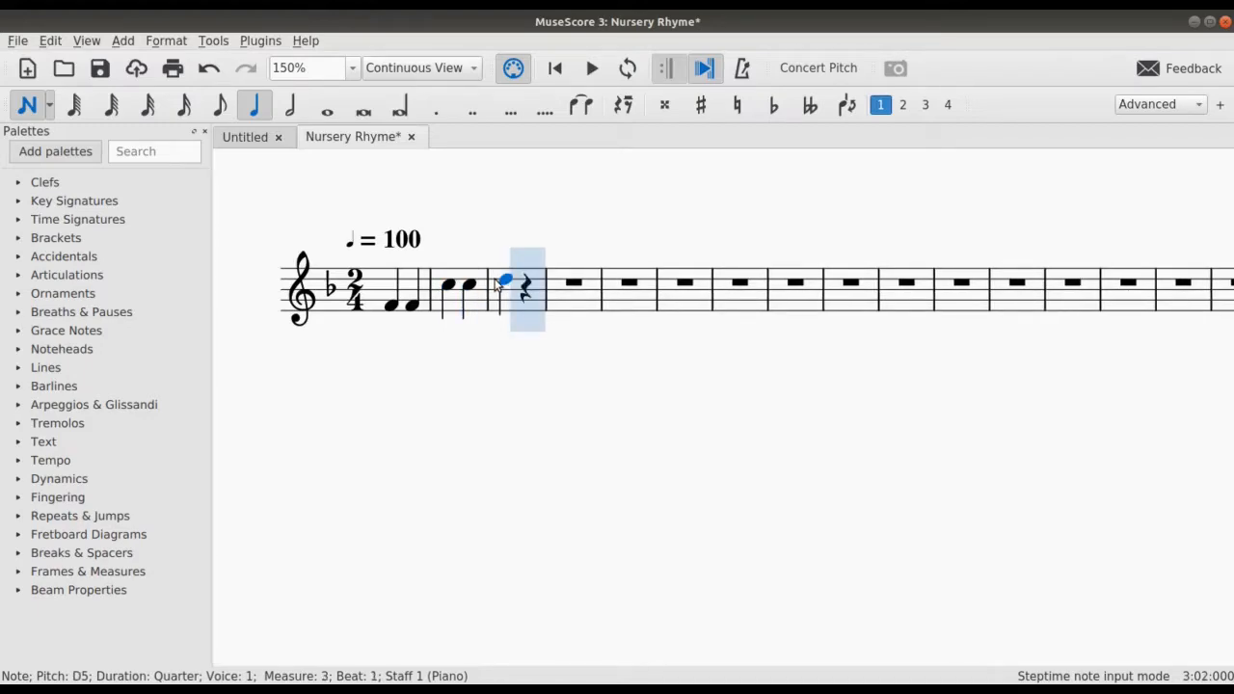
{"action": "left_click", "coordinate": [526, 280]}
{"action": "key", "text": "6"}
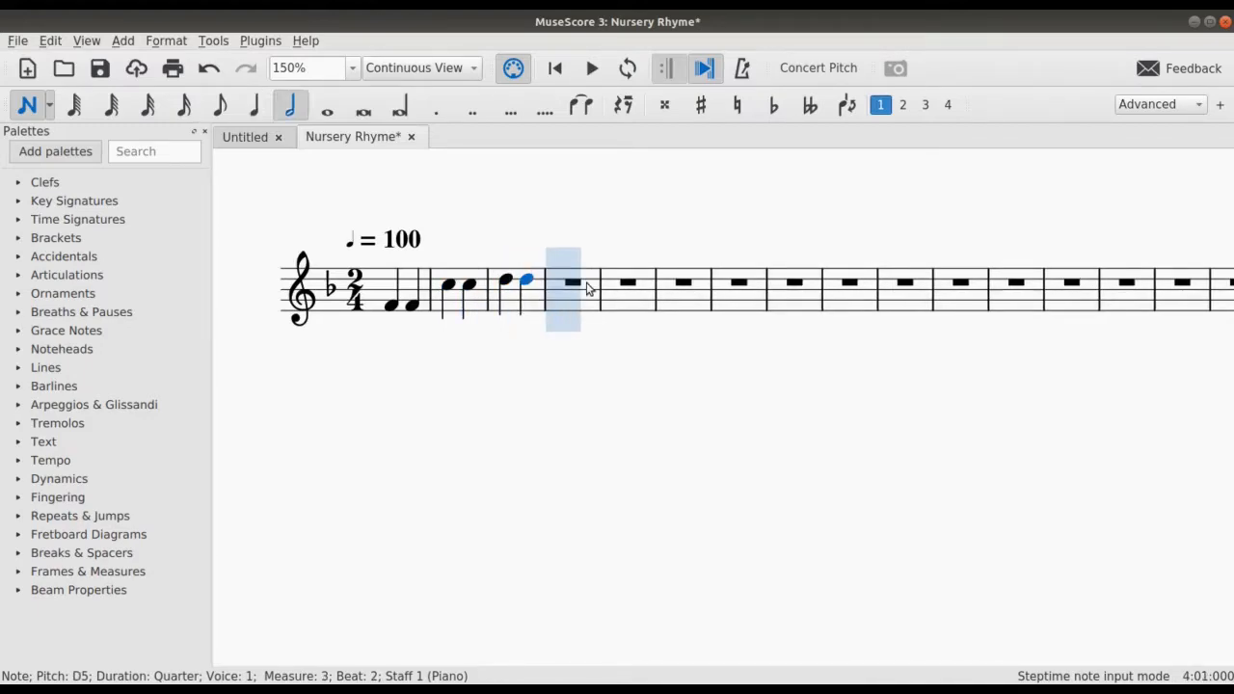
{"action": "left_click", "coordinate": [554, 287]}
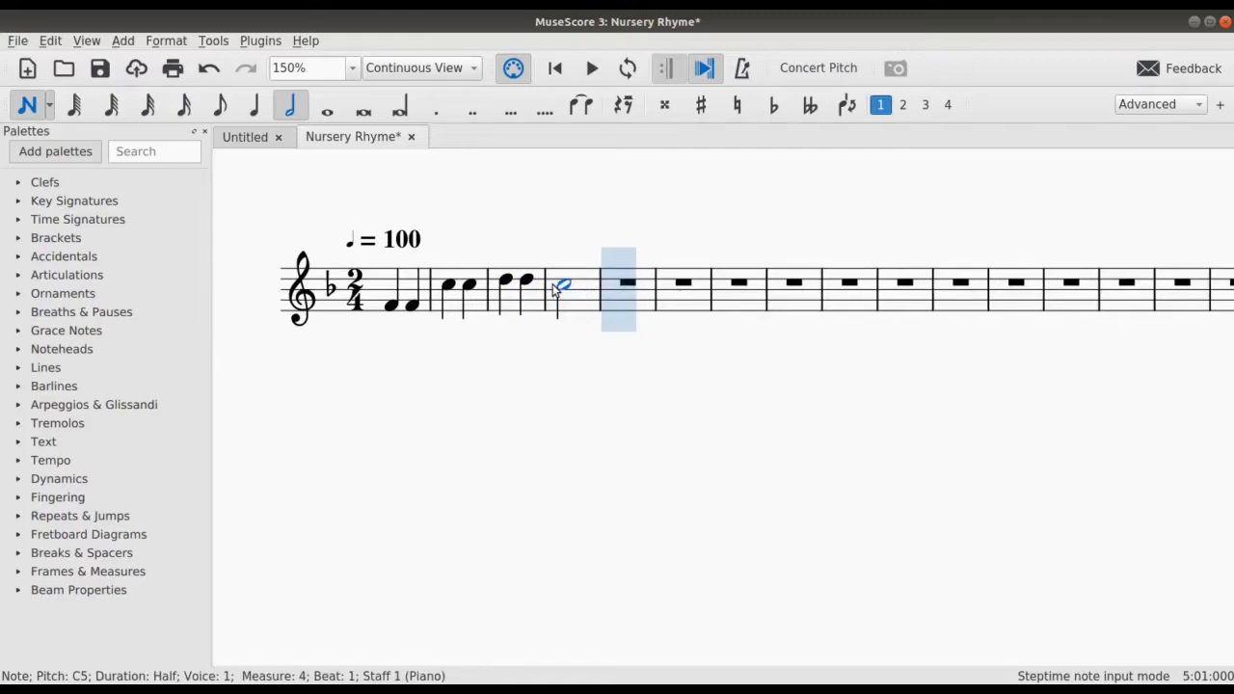
- Enter two Bb4 quarter notes in measure 5 and two A4 quarter notes in measure 6
{"action": "key", "text": "5"}
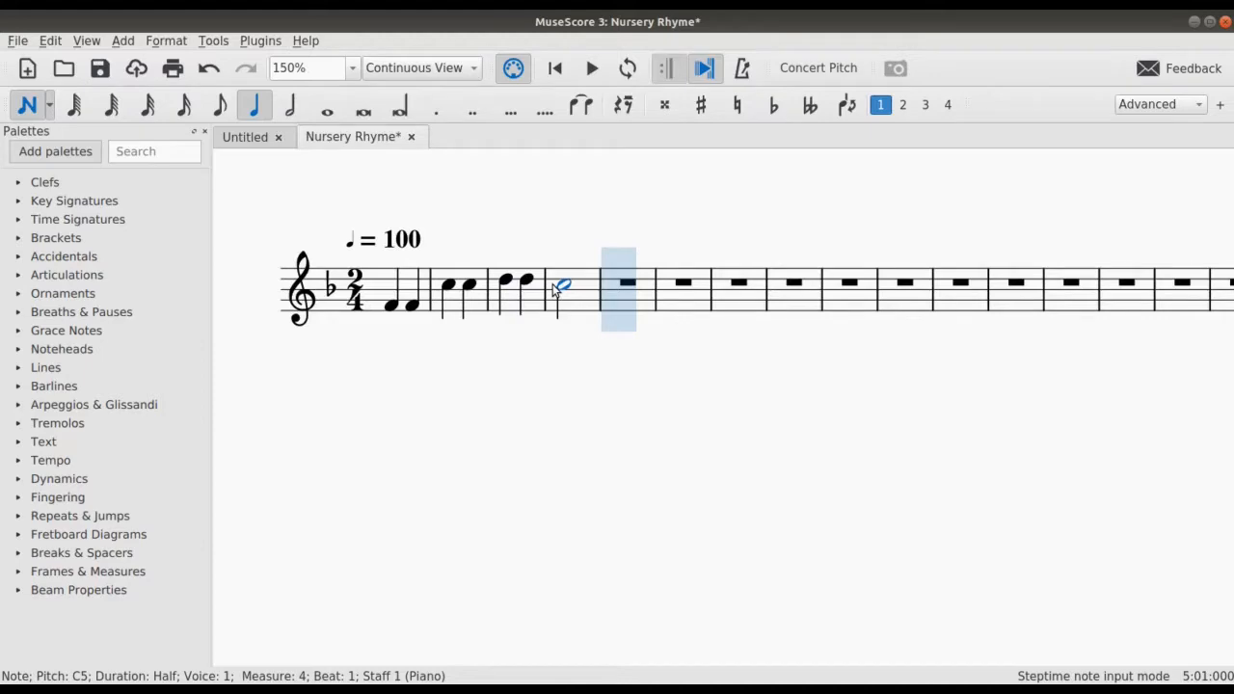
{"action": "key", "text": "b"}
{"action": "key", "text": "b"}
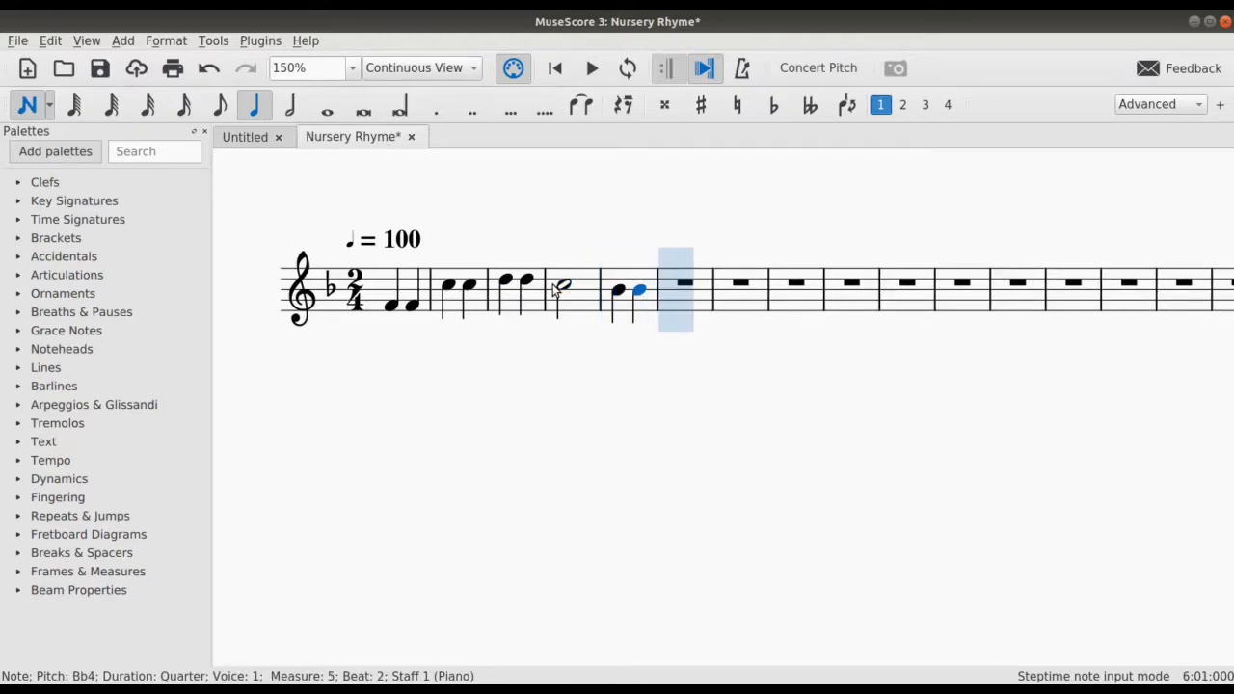
{"action": "key", "text": "a"}
{"action": "key", "text": "a"}
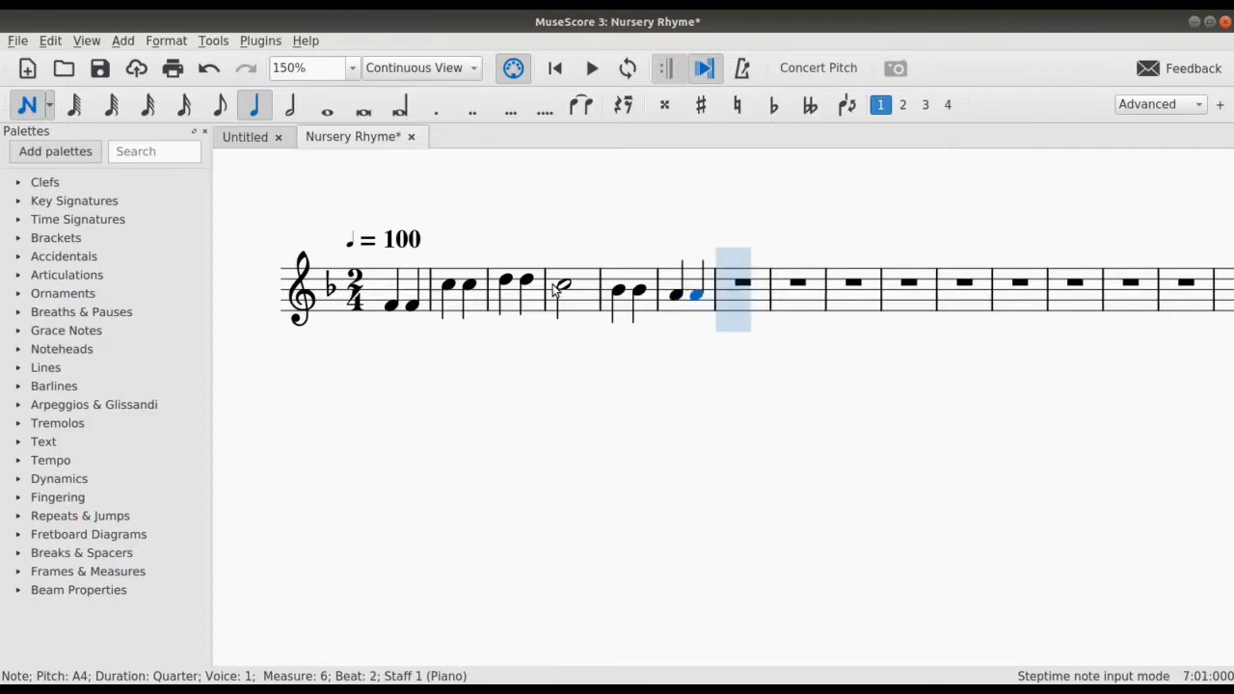
- Enter two G4 quarter notes in measure 7 and an F4 half note in measure 8
{"action": "key", "text": "g"}
{"action": "key", "text": "g"}
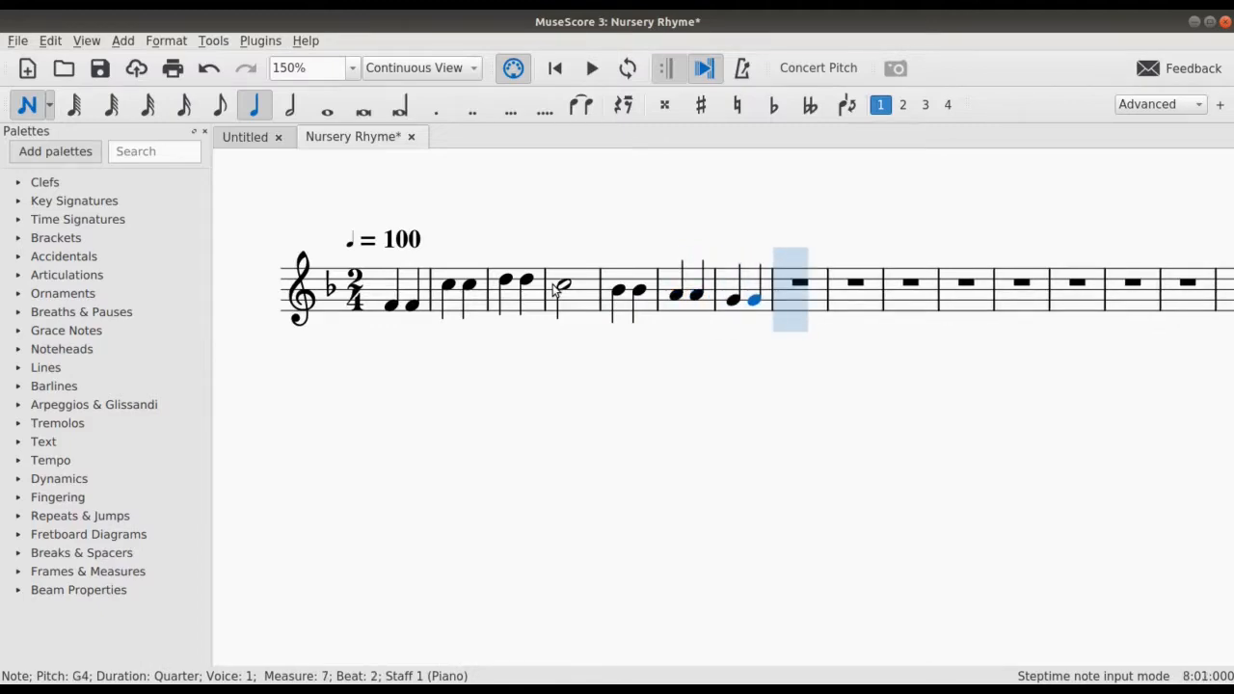
{"action": "key", "text": "6"}
{"action": "key", "text": "f"}
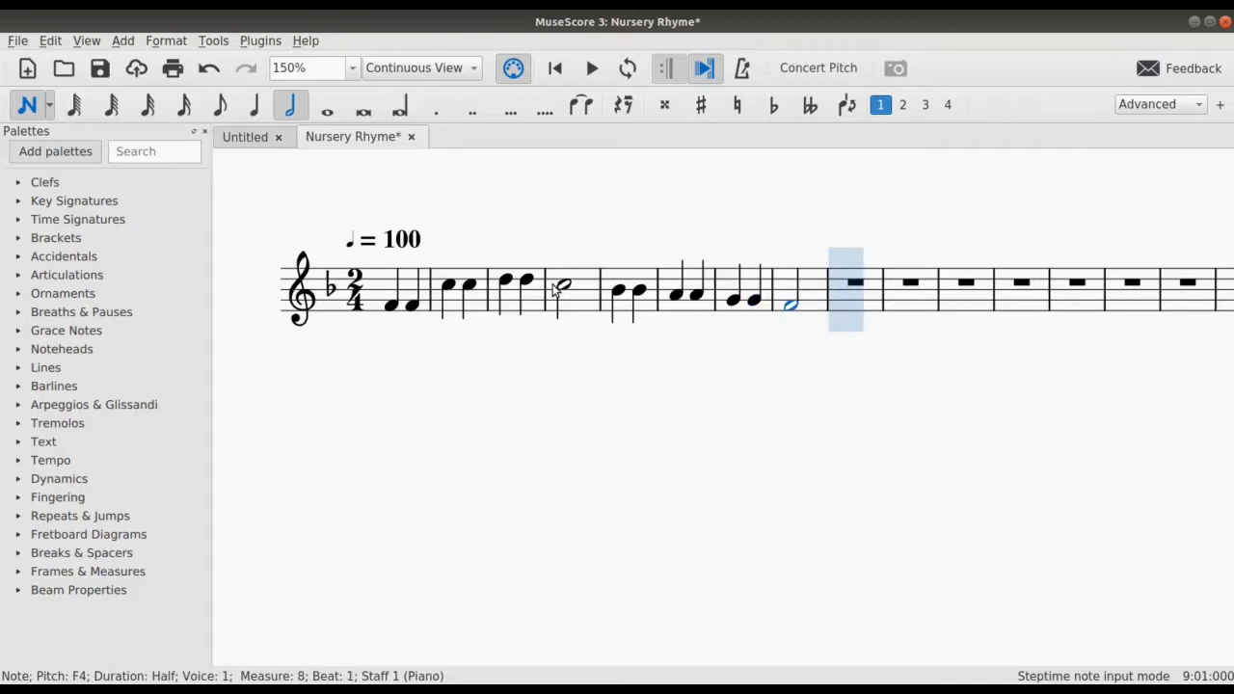
- Enter two C5 quarter notes in measure 9 and two Bb4 quarter notes in measure 10
{"action": "key", "text": "5"}
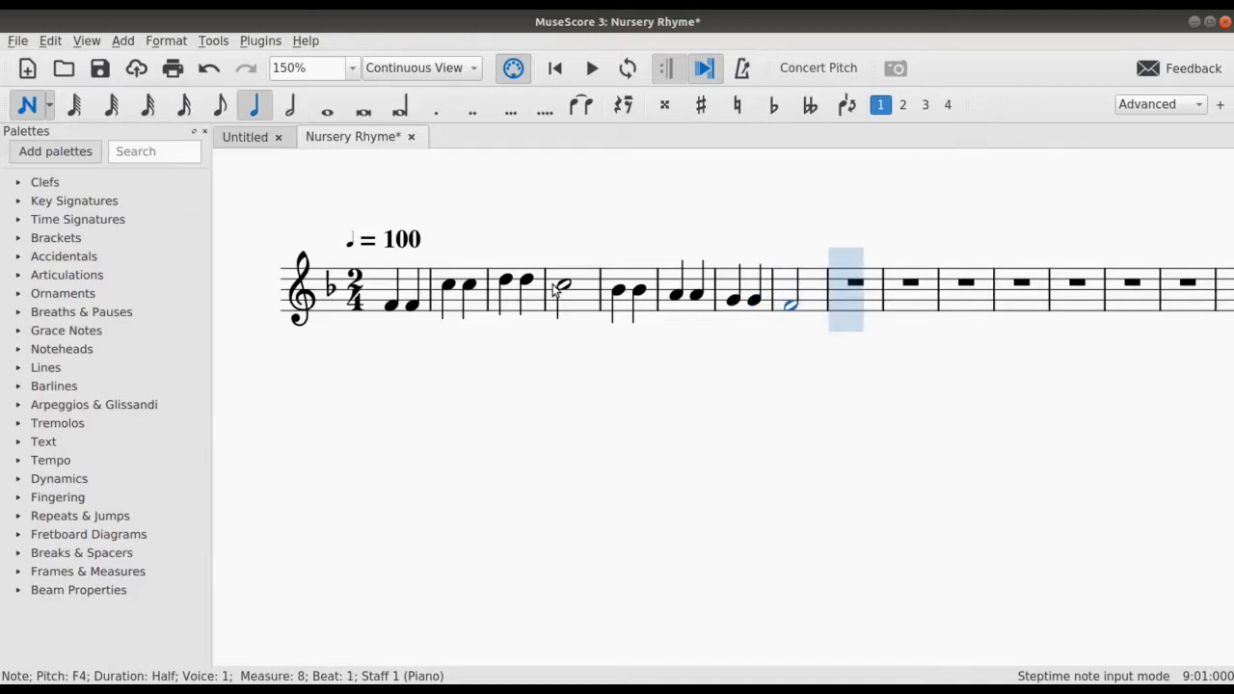
{"action": "left_click", "coordinate": [831, 287]}
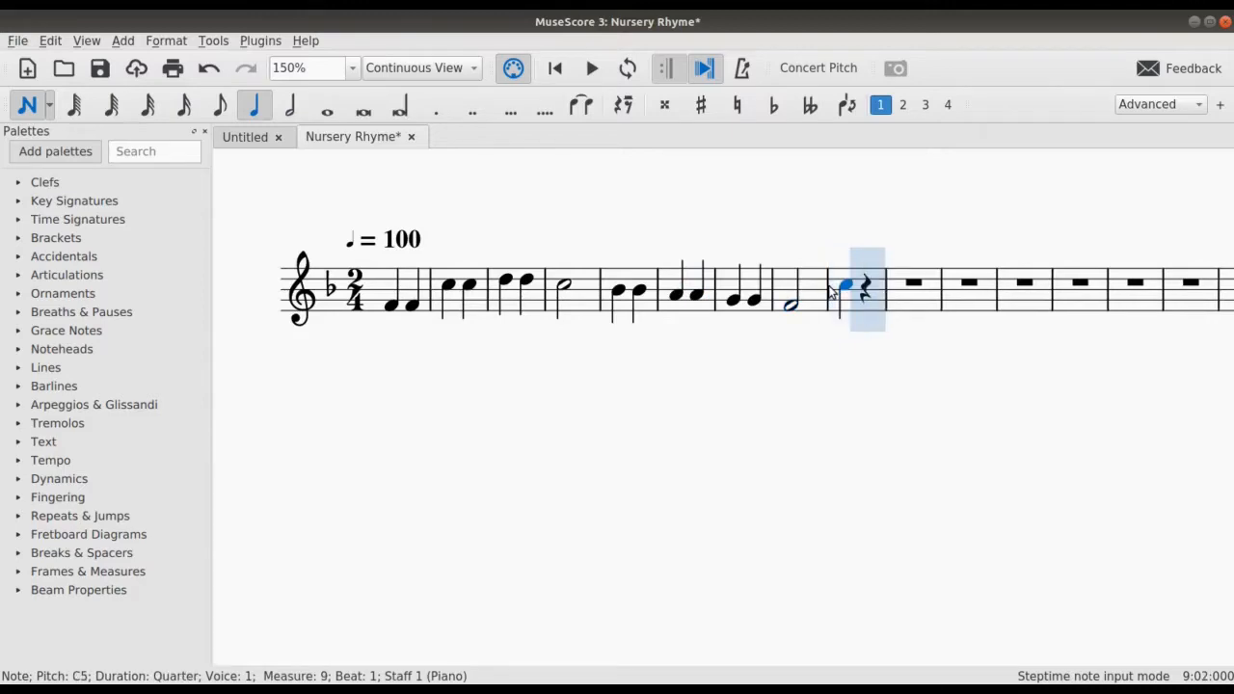
{"action": "left_click", "coordinate": [877, 284]}
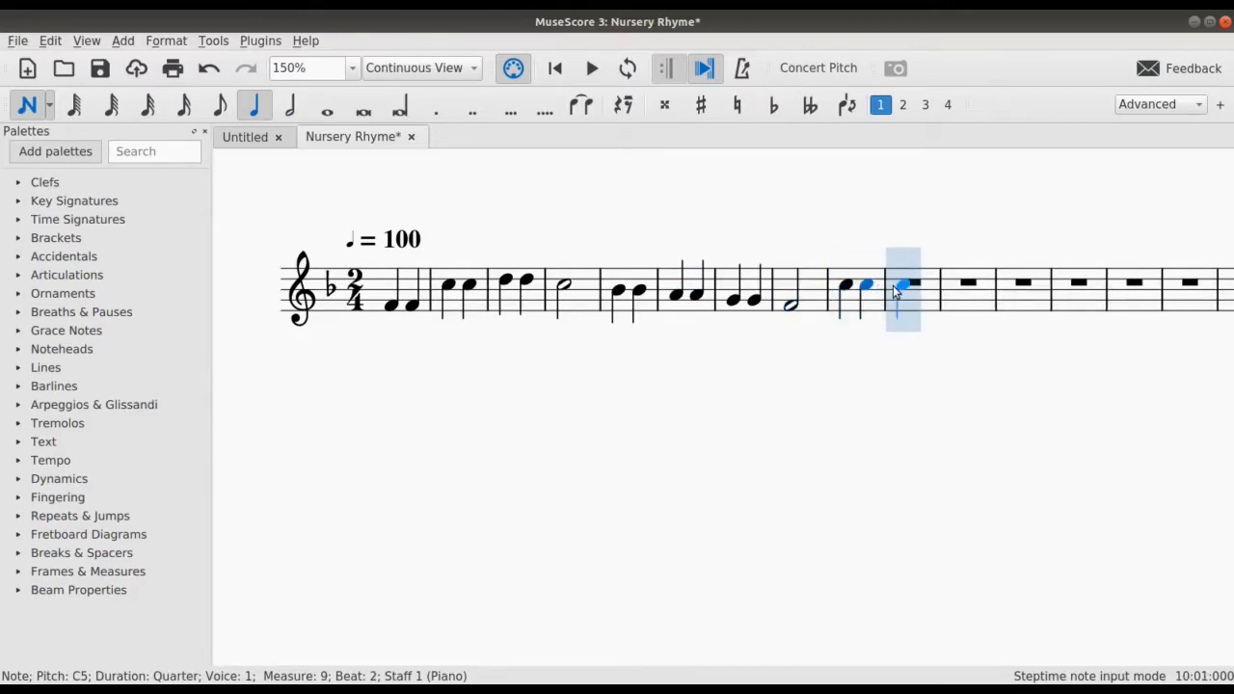
{"action": "left_click", "coordinate": [901, 290]}
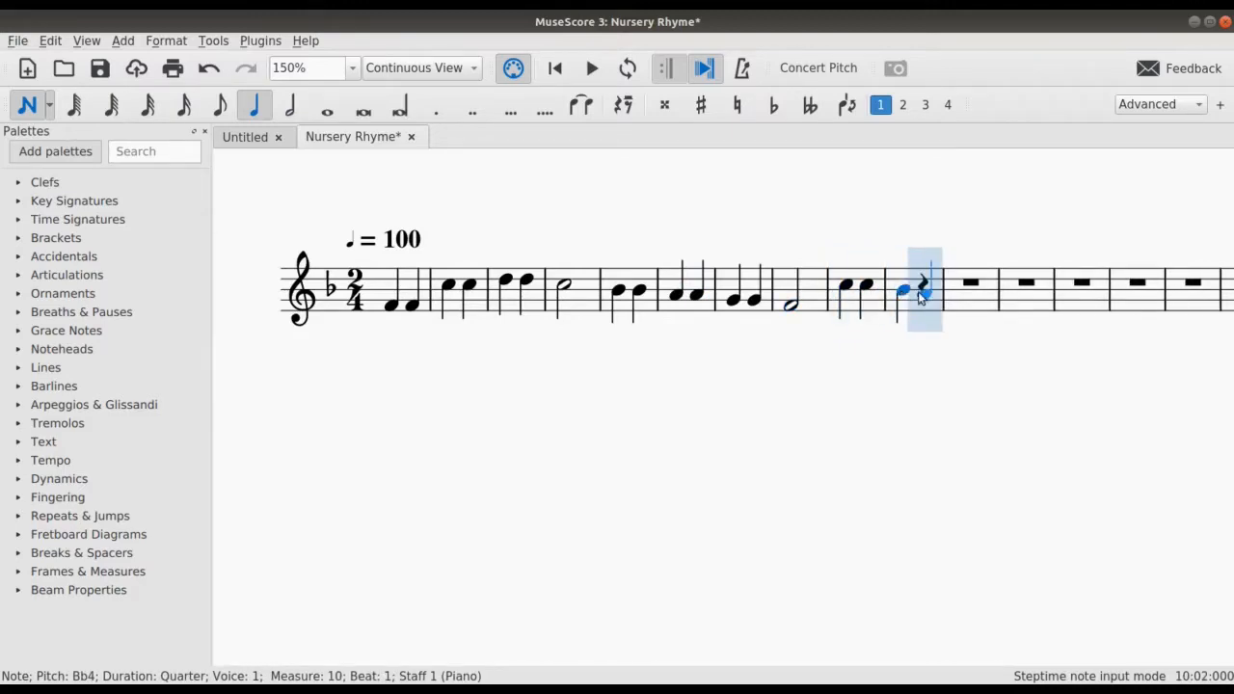
{"action": "left_click", "coordinate": [935, 289]}
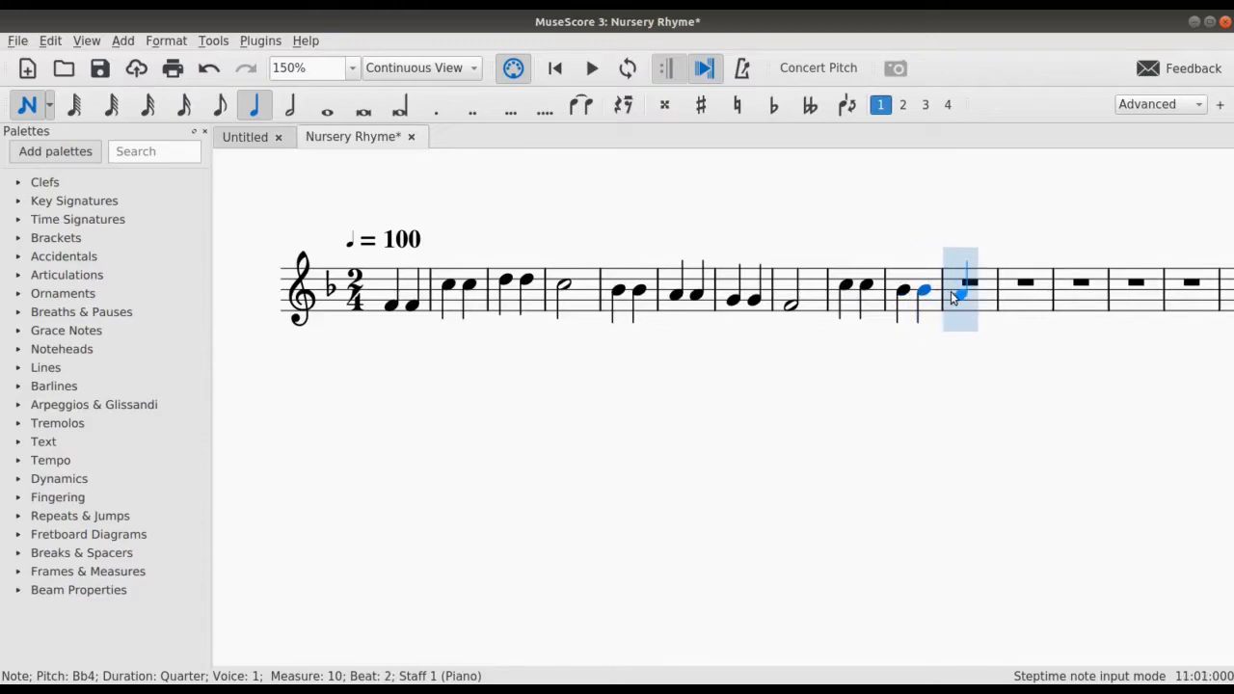
- Enter two A4 quarter notes in measure 11 and a G4 half note in measure 12, and leave note input
{"action": "left_click", "coordinate": [955, 295]}
{"action": "key", "text": "a"}
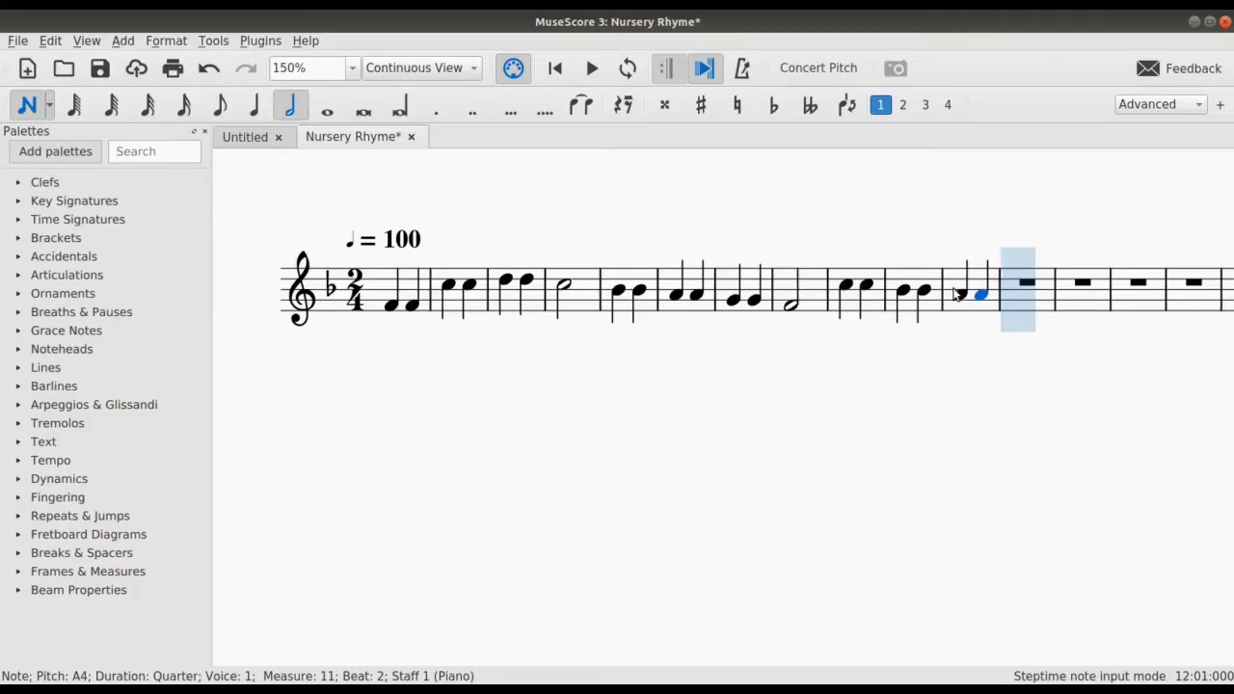
{"action": "key", "text": "g"}
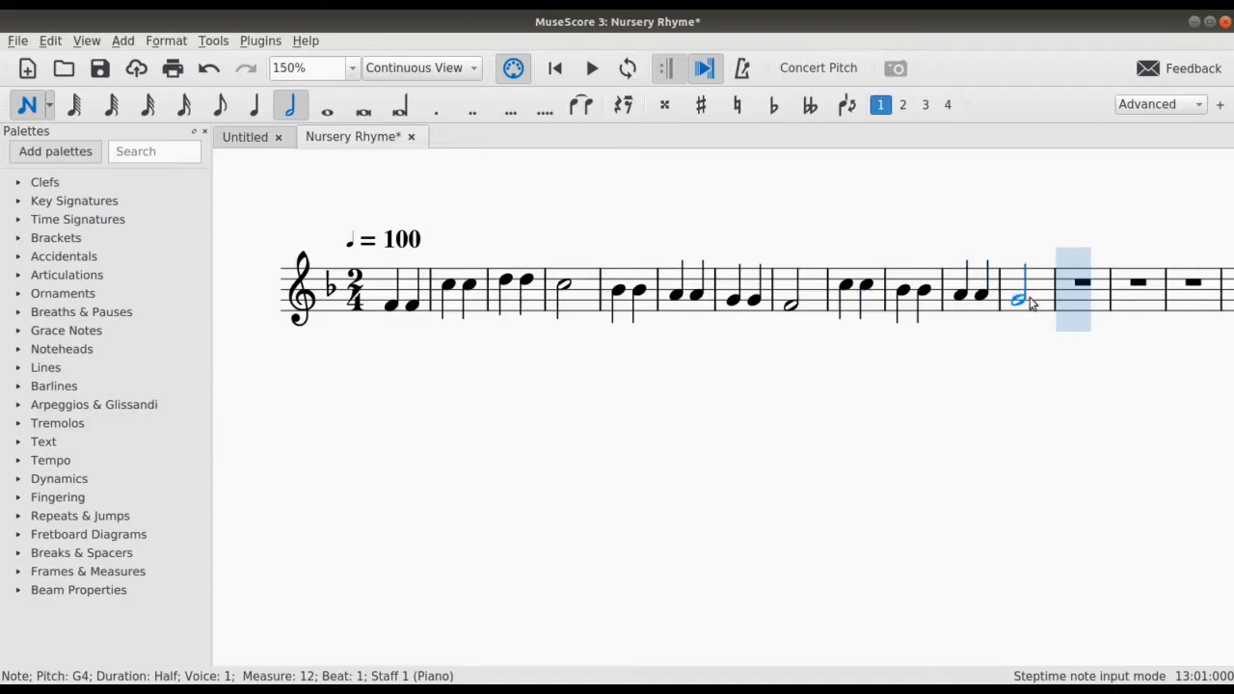
{"action": "key", "text": "Escape"}
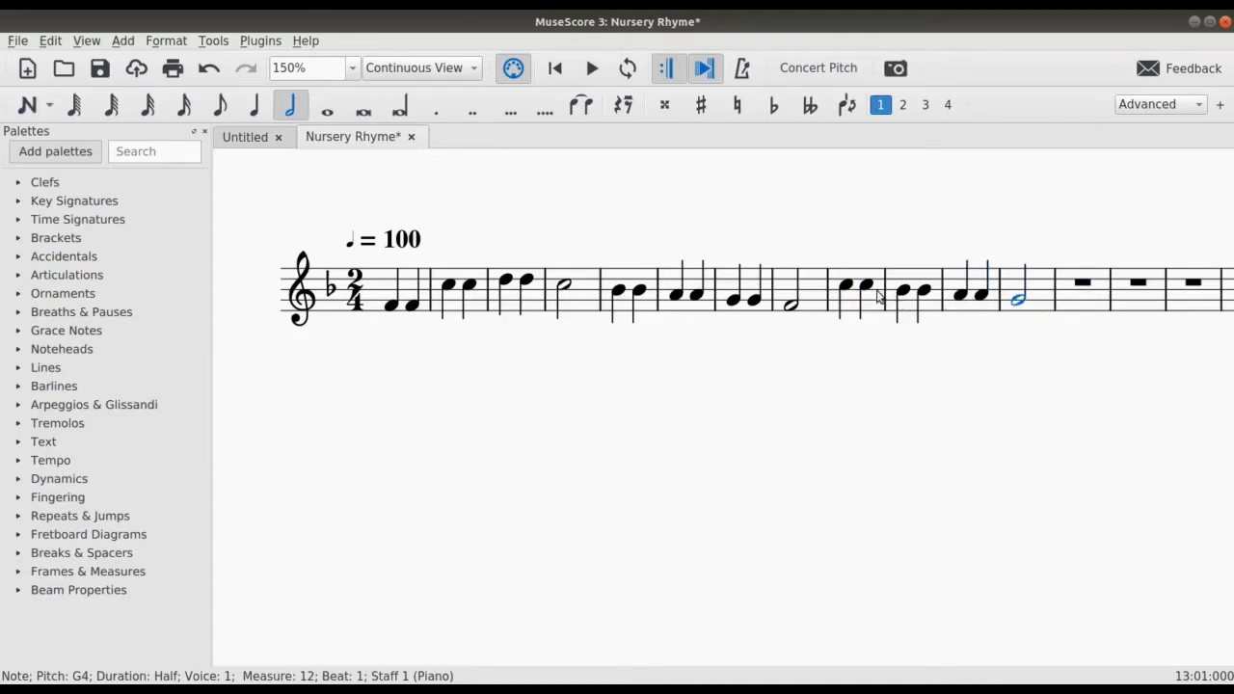
- Copy measures 9 to 12 and paste them starting at measure 13
{"action": "left_click", "coordinate": [847, 288]}
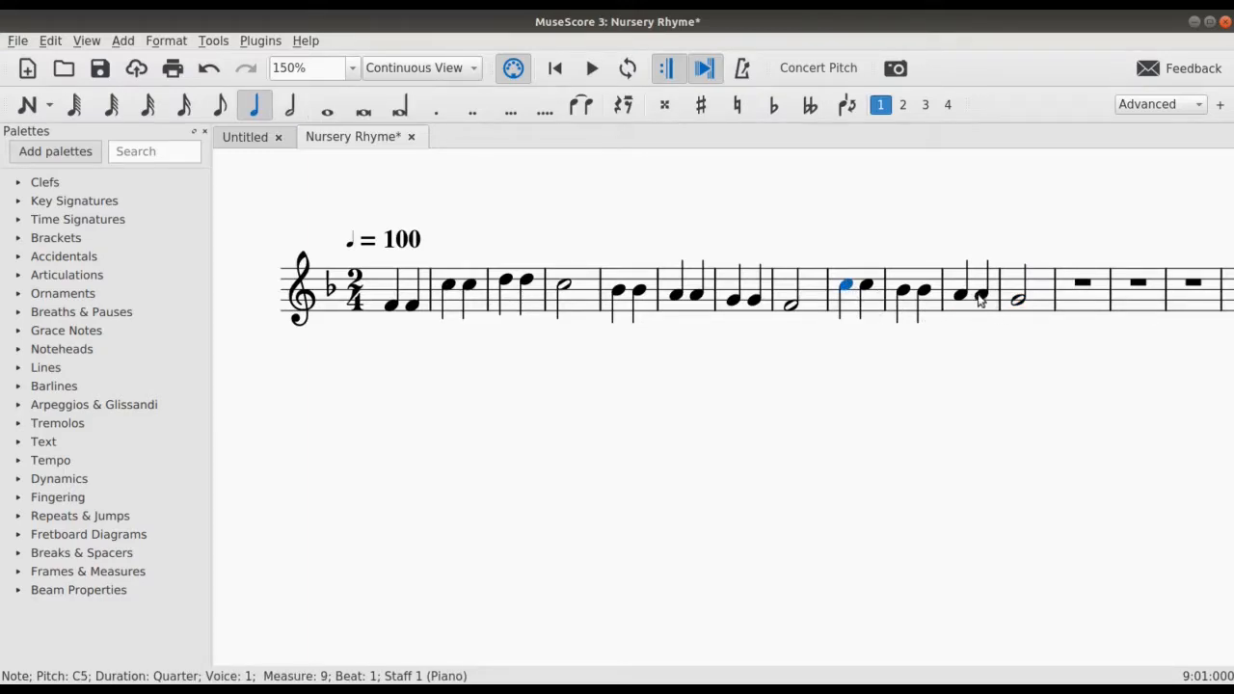
{"action": "left_click", "coordinate": [1024, 303], "text": "shift"}
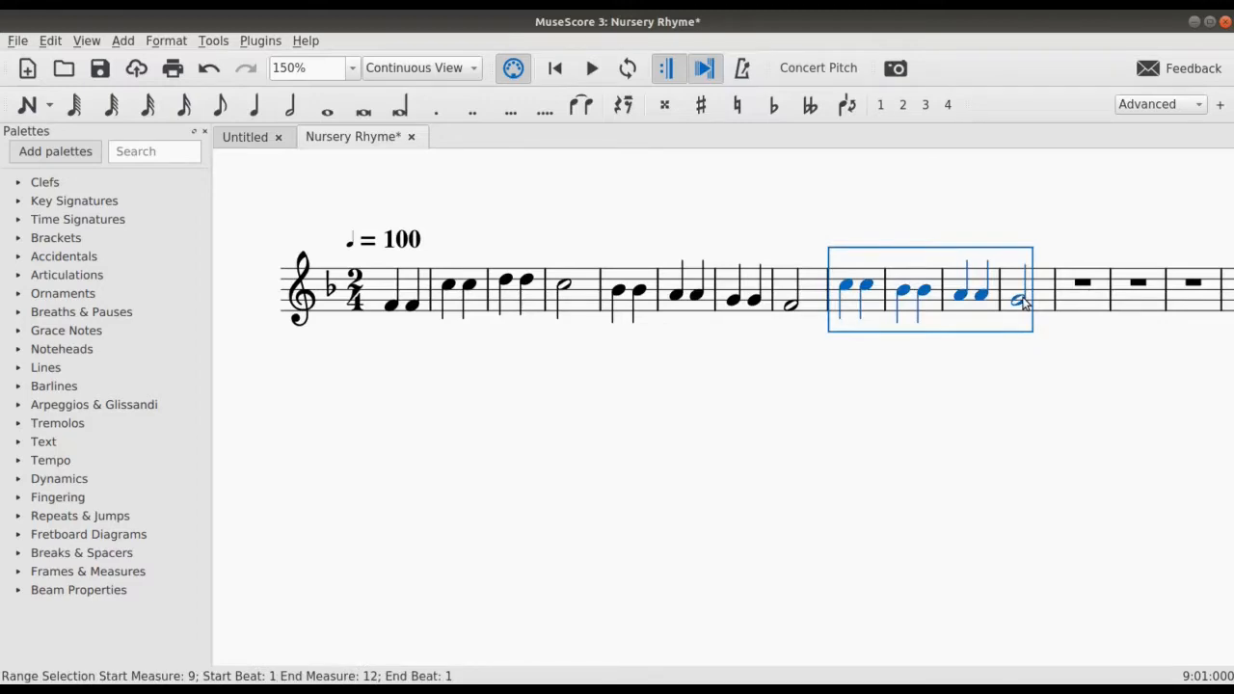
{"action": "right_click", "coordinate": [987, 290]}
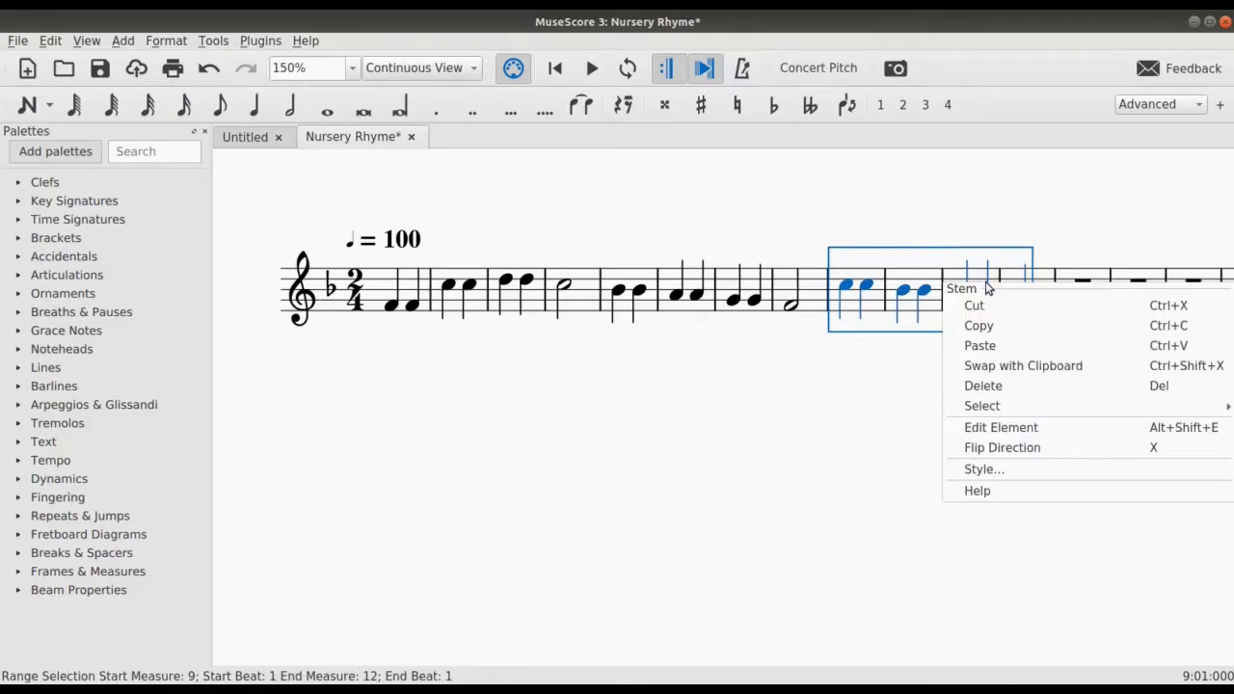
{"action": "left_click", "coordinate": [987, 330]}
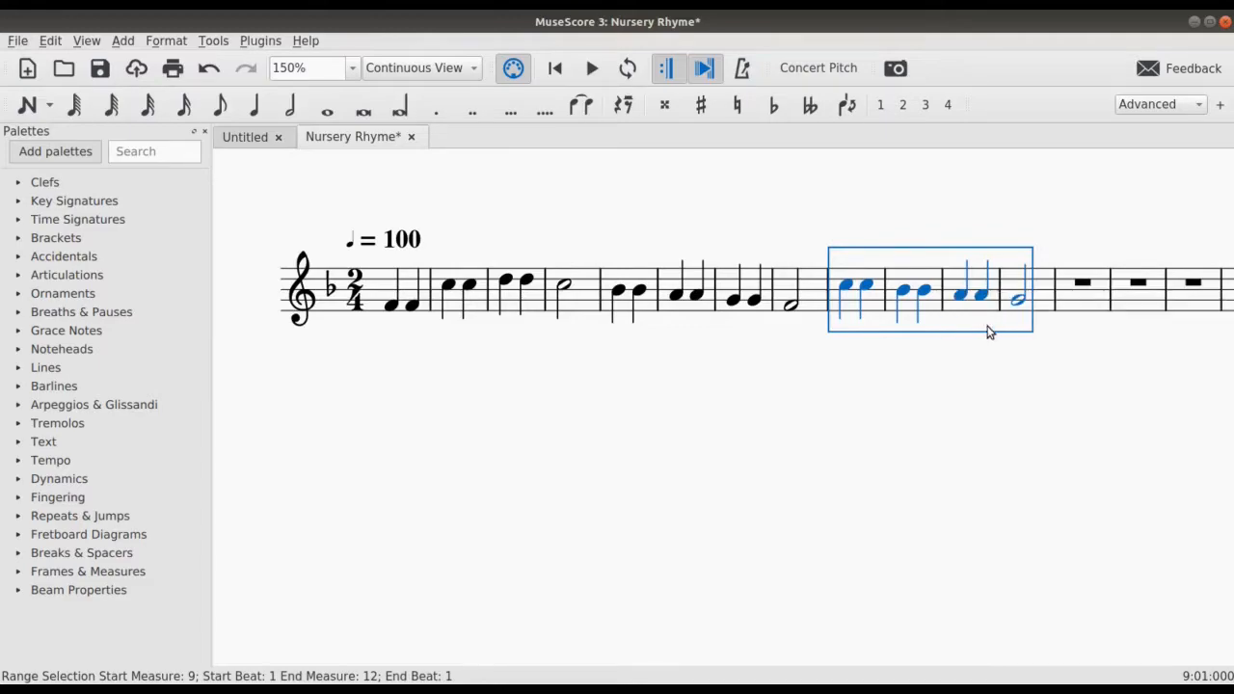
{"action": "left_click", "coordinate": [1073, 305]}
{"action": "right_click", "coordinate": [1073, 306]}
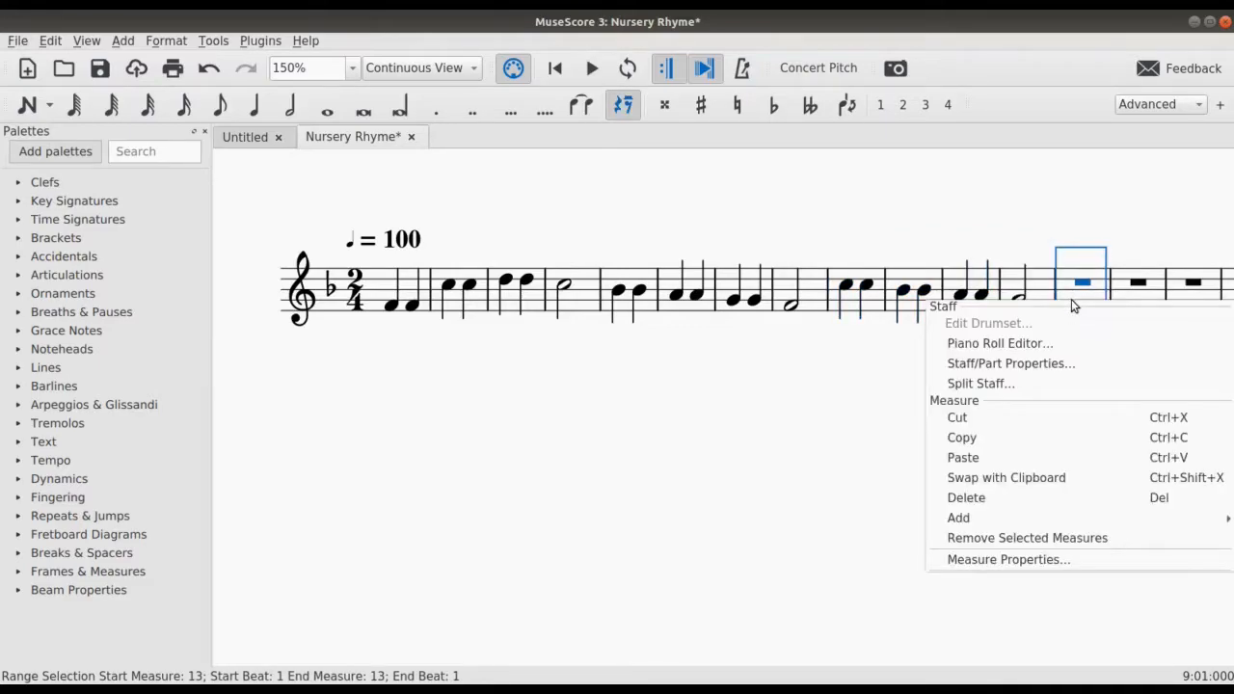
{"action": "left_click", "coordinate": [1020, 459]}
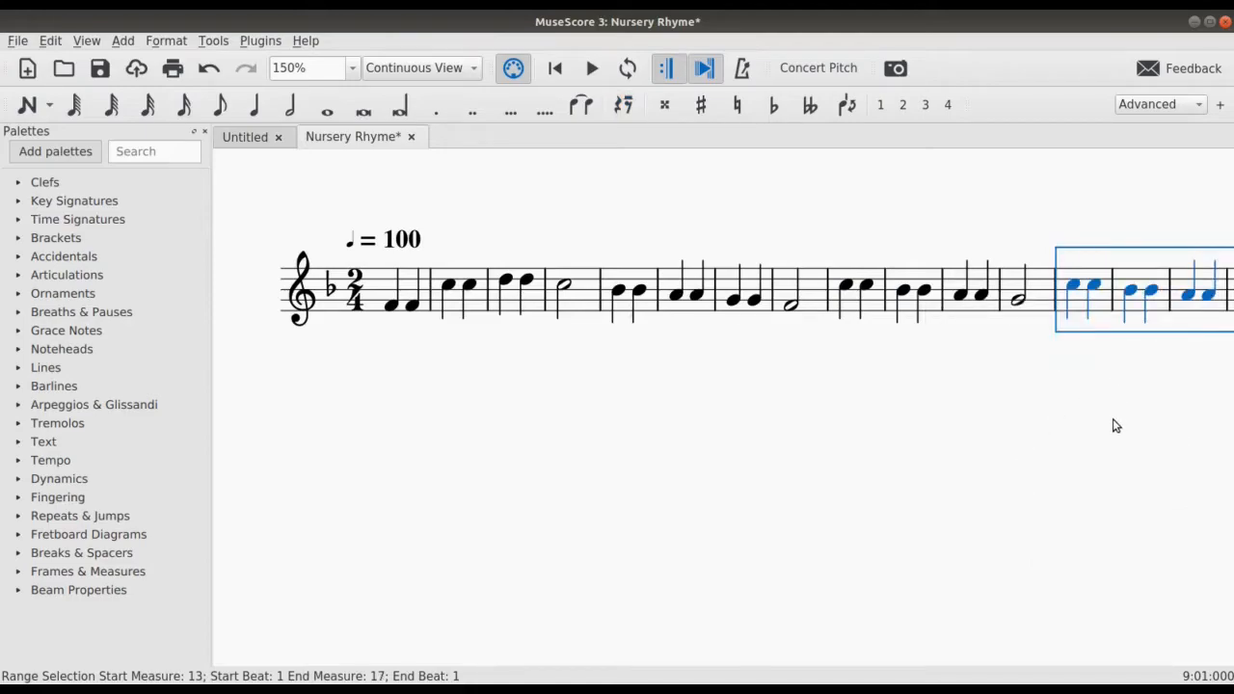
- Copy measures 1 to 8, paste them starting at measure 17, and clear the selection
{"action": "mouse_move", "coordinate": [1116, 426]}
{"action": "left_mouse_down"}
{"action": "mouse_move", "coordinate": [931, 443]}
{"action": "mouse_move", "coordinate": [1028, 424]}
{"action": "mouse_move", "coordinate": [1131, 424]}
{"action": "left_mouse_up"}
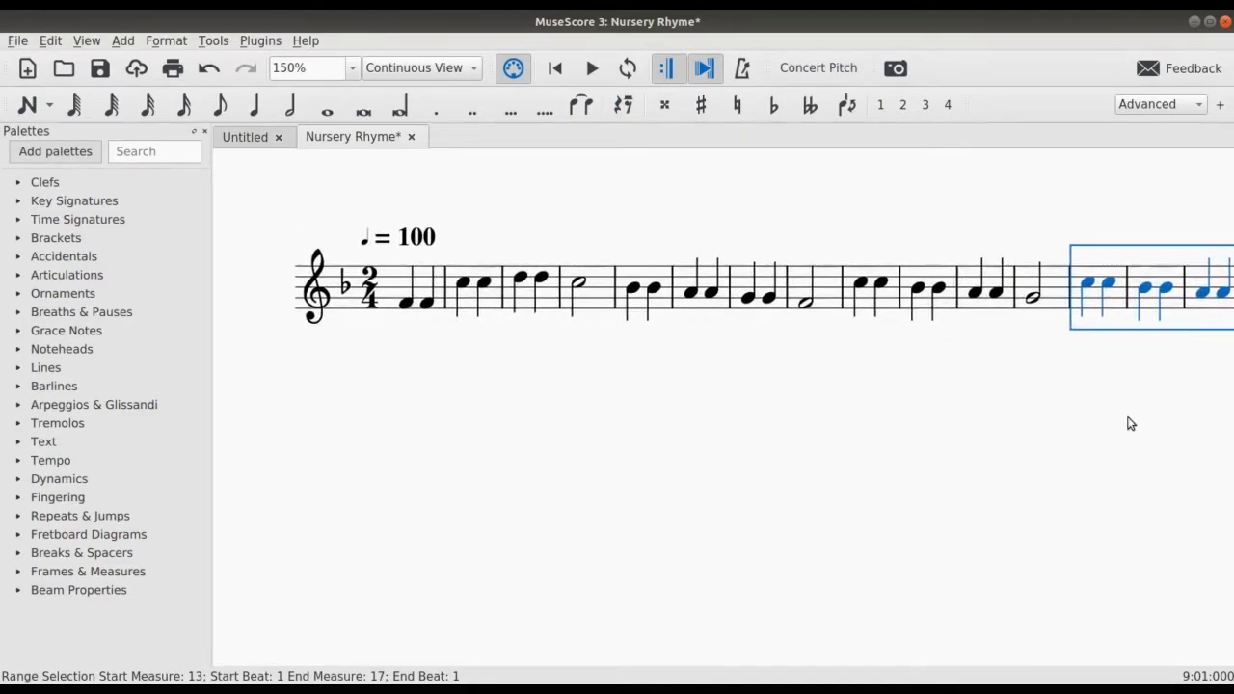
{"action": "left_click", "coordinate": [411, 304]}
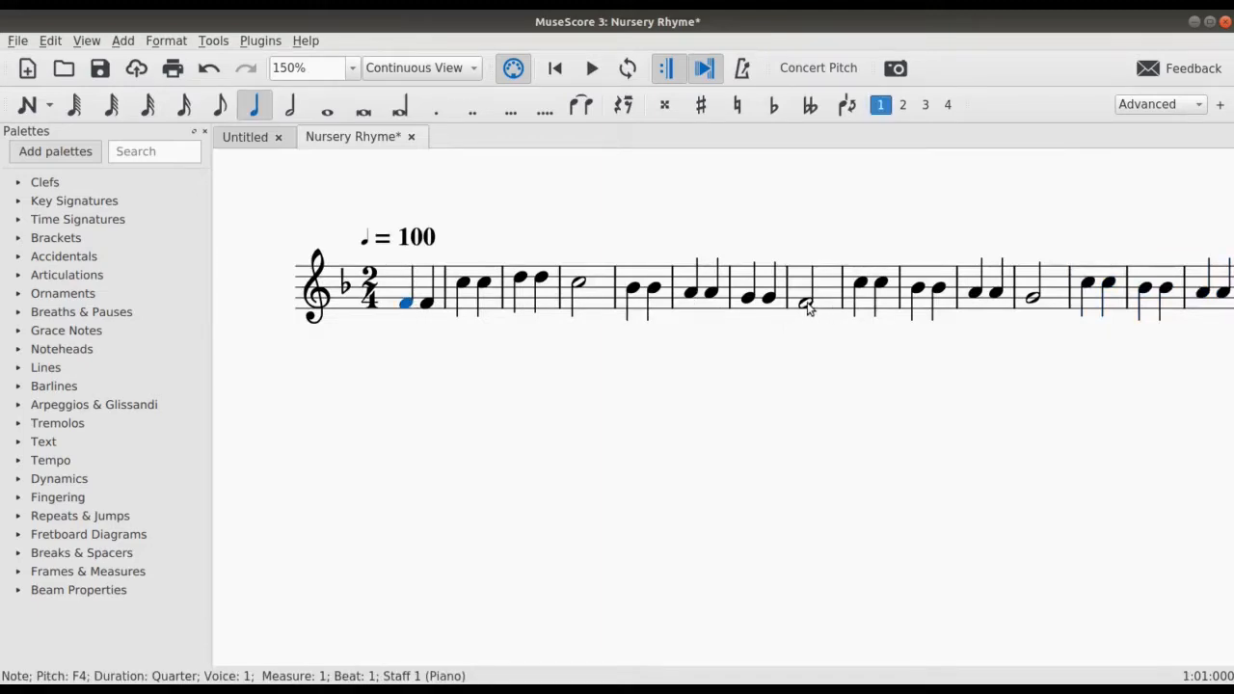
{"action": "left_click", "coordinate": [806, 305], "text": "shift"}
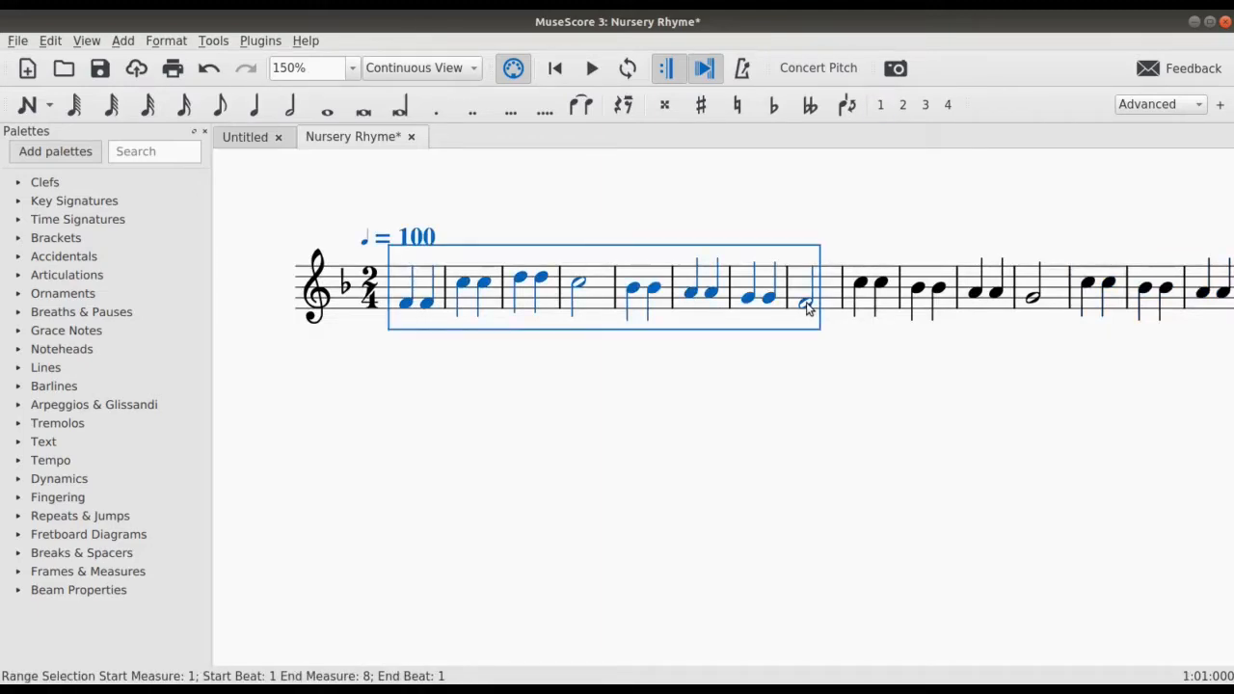
{"action": "right_click", "coordinate": [744, 303]}
{"action": "left_click", "coordinate": [774, 411]}
{"action": "scroll", "coordinate": [925, 433], "scroll_direction": "down", "scroll_amount": 5}
{"action": "scroll", "coordinate": [925, 433], "scroll_direction": "down", "scroll_amount": 5}
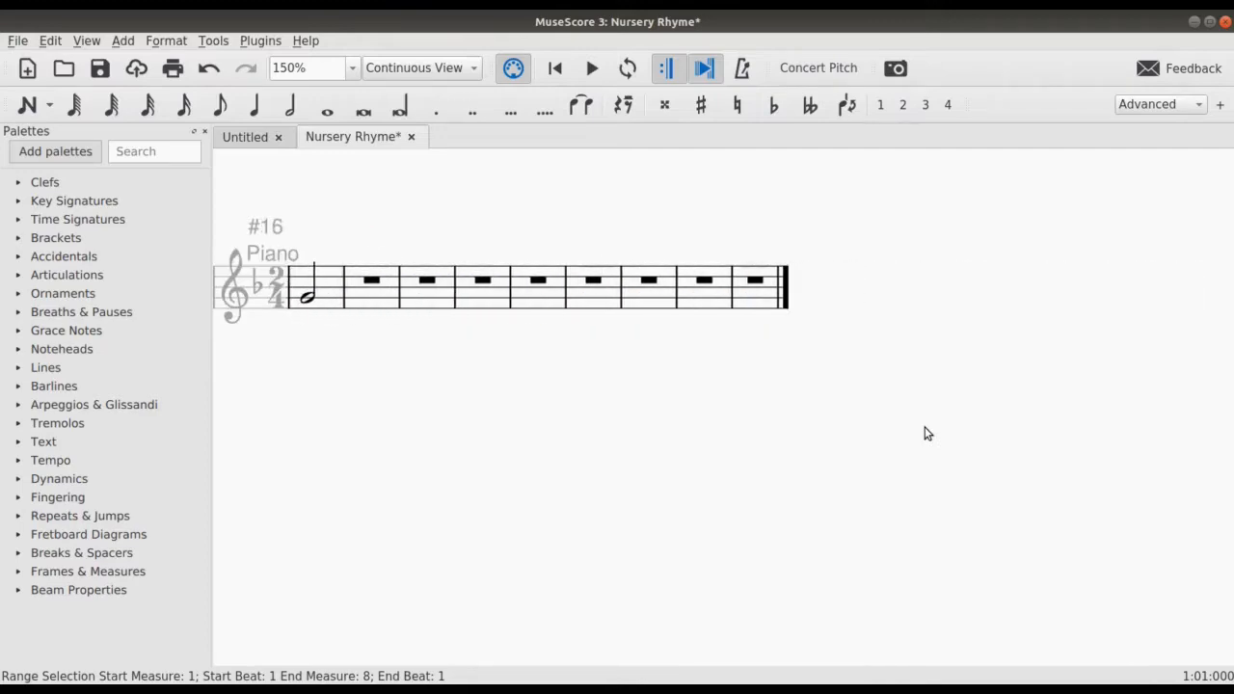
{"action": "scroll", "coordinate": [926, 433], "scroll_direction": "up", "scroll_amount": 6}
{"action": "scroll", "coordinate": [926, 433], "scroll_direction": "down", "scroll_amount": 4}
{"action": "scroll", "coordinate": [926, 433], "scroll_direction": "up", "scroll_amount": 2}
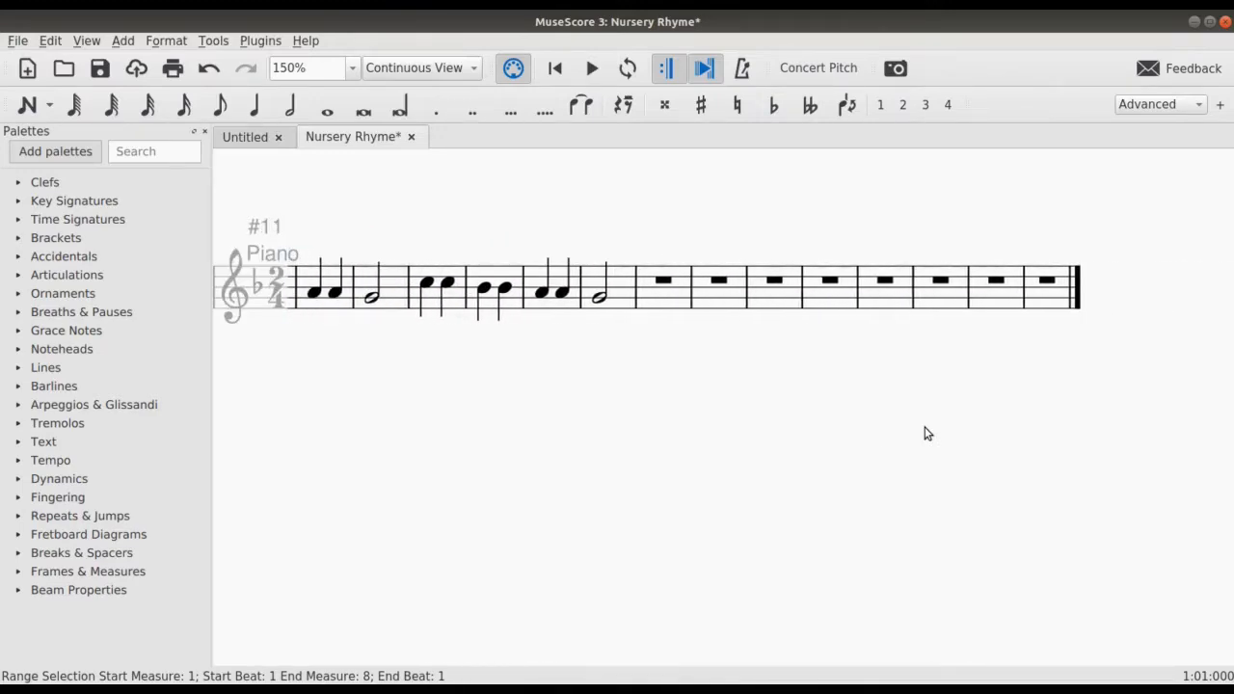
{"action": "scroll", "coordinate": [926, 433], "scroll_direction": "down", "scroll_amount": 8}
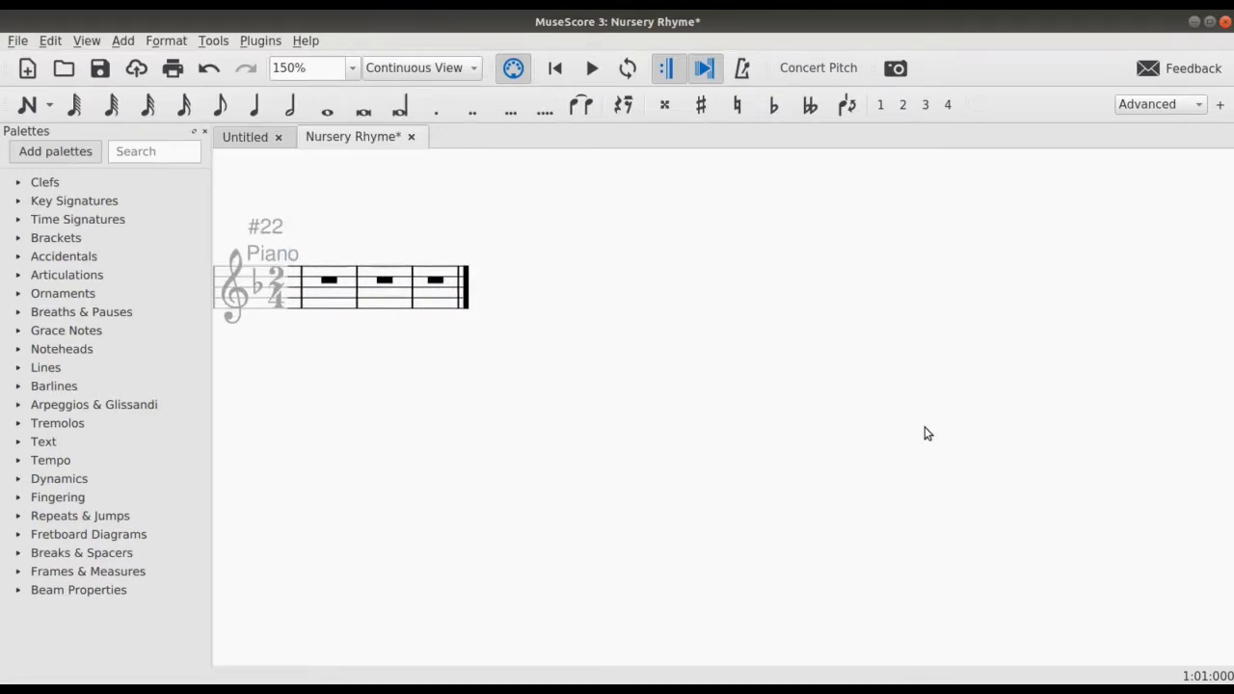
{"action": "scroll", "coordinate": [1082, 424], "scroll_direction": "up", "scroll_amount": 3}
{"action": "scroll", "coordinate": [1000, 485], "scroll_direction": "up", "scroll_amount": 5}
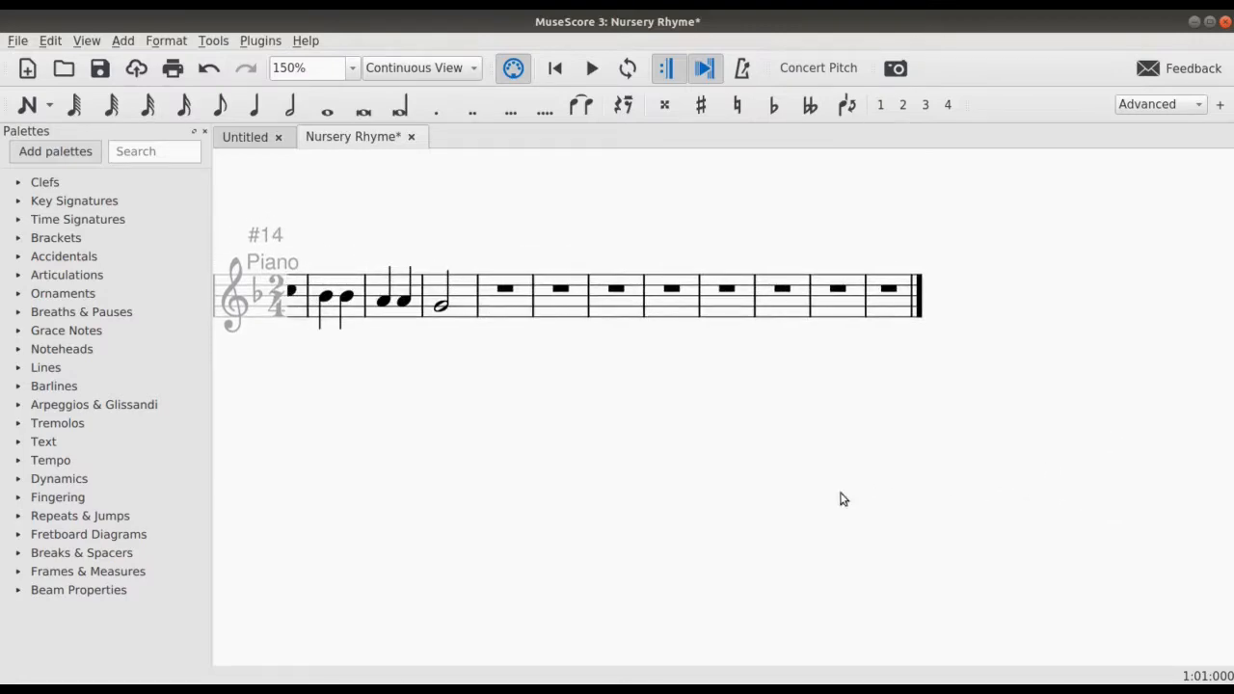
{"action": "scroll", "coordinate": [829, 499], "scroll_direction": "up", "scroll_amount": 4}
{"action": "left_click", "coordinate": [680, 301]}
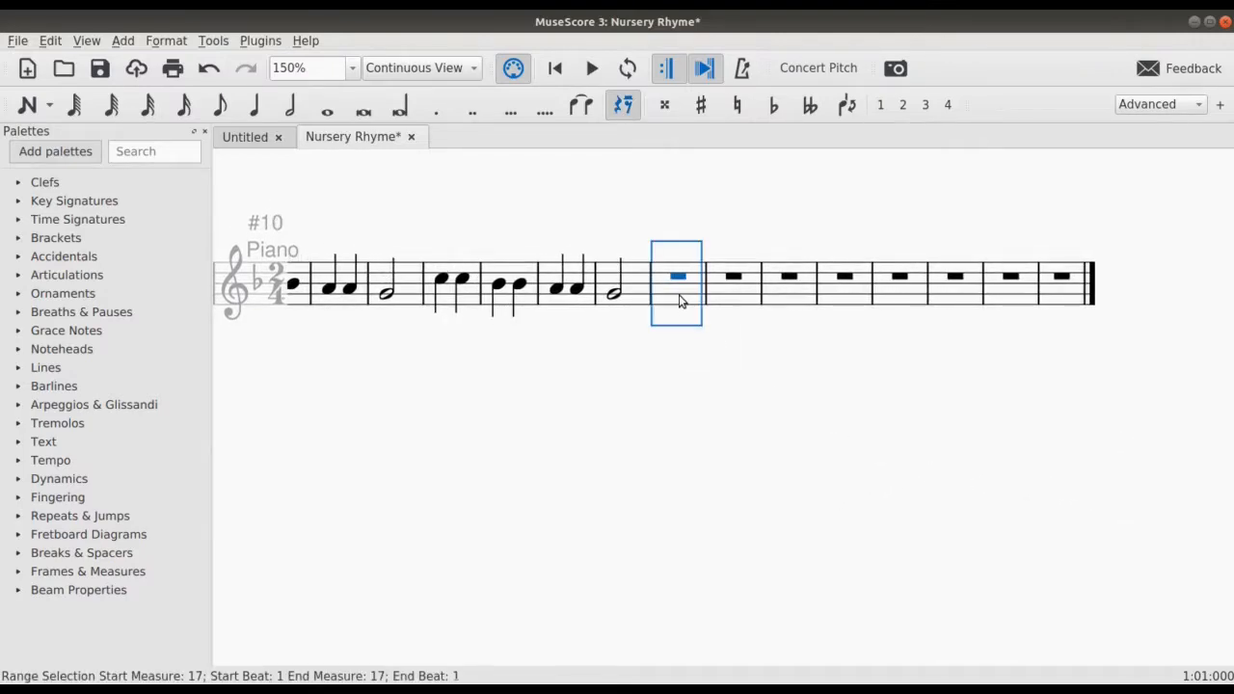
{"action": "key", "text": "ctrl+v"}
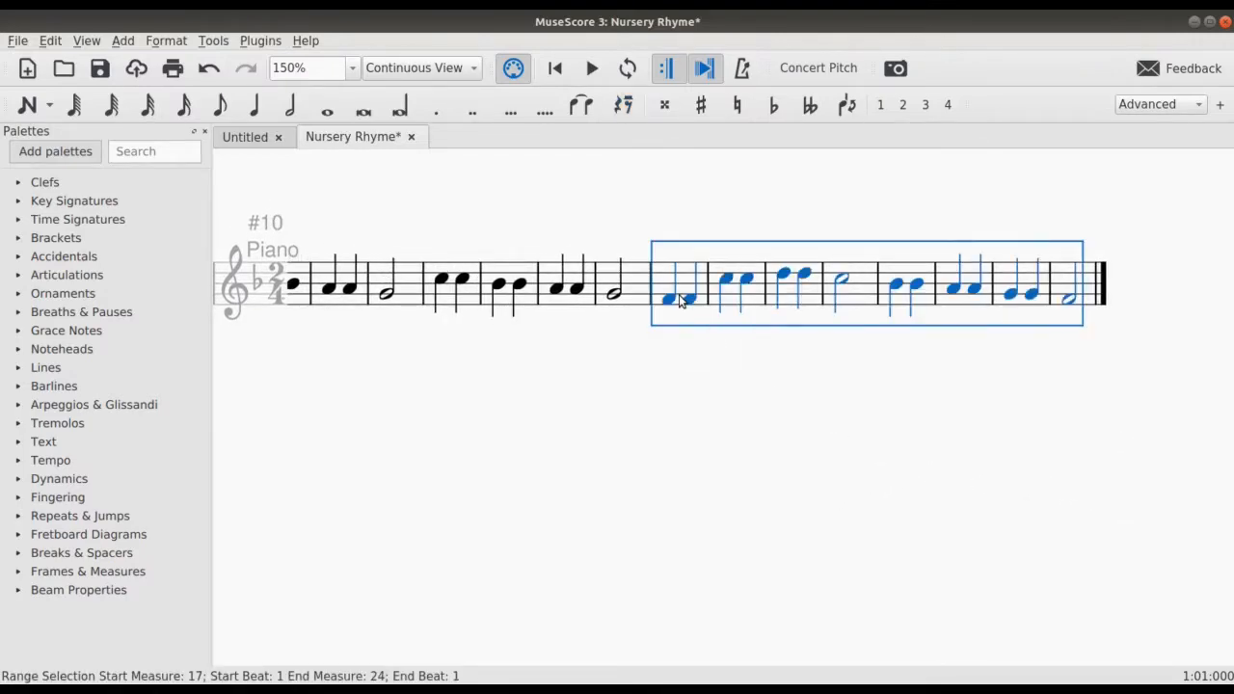
{"action": "left_click", "coordinate": [750, 423]}
- Show the piano keyboard and play the score back from the first note of measure 1
{"action": "left_click_drag", "start_coordinate": [606, 441], "coordinate": [819, 441]}
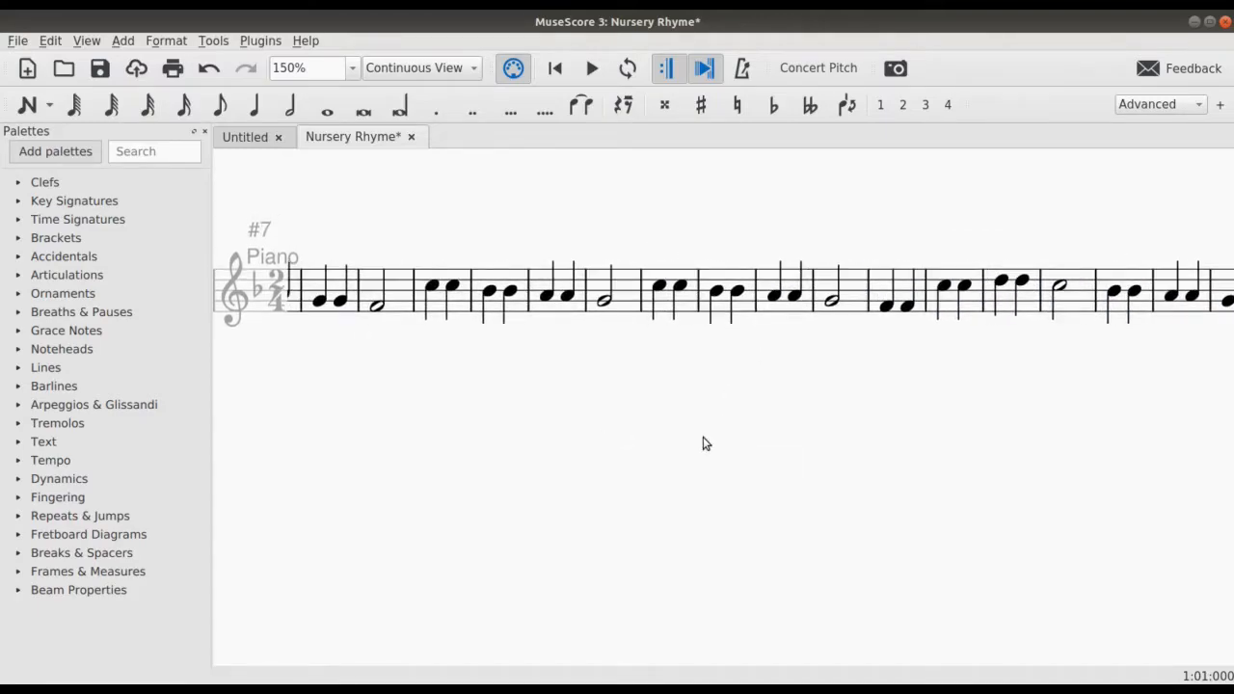
{"action": "left_click_drag", "start_coordinate": [704, 437], "coordinate": [937, 415]}
{"action": "left_click_drag", "start_coordinate": [686, 430], "coordinate": [896, 438]}
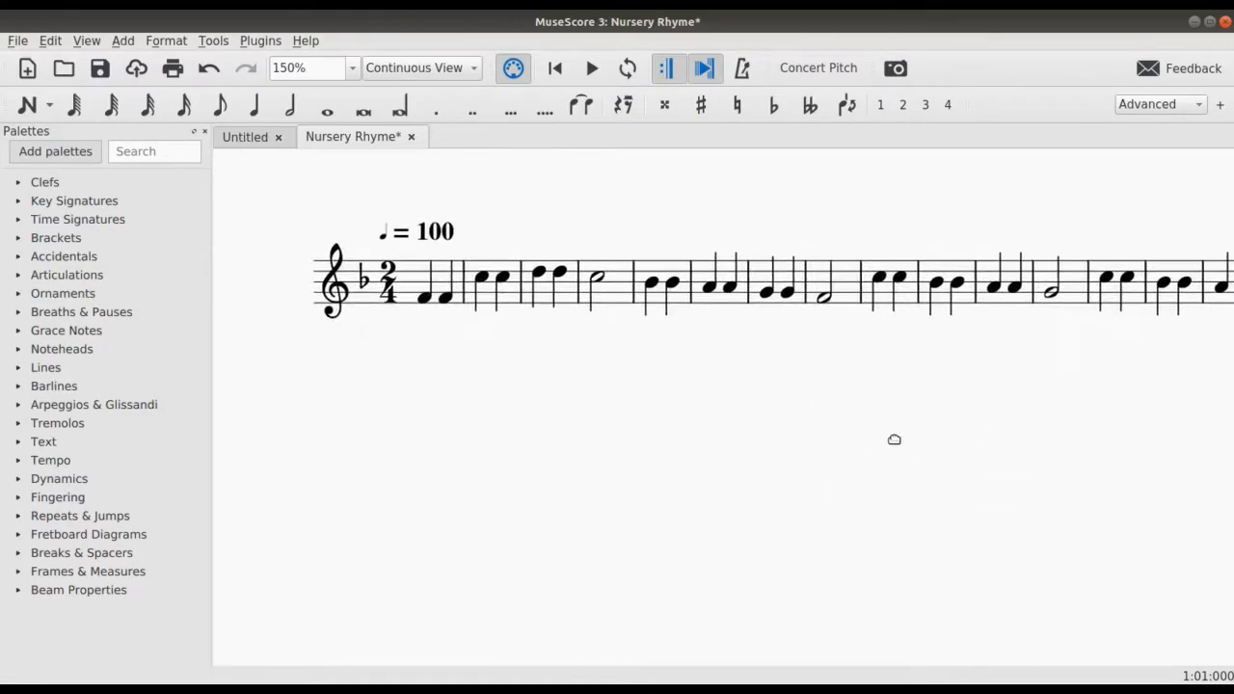
{"action": "mouse_move", "coordinate": [512, 405]}
{"action": "left_mouse_down"}
{"action": "mouse_move", "coordinate": [524, 421]}
{"action": "mouse_move", "coordinate": [507, 422]}
{"action": "left_mouse_up"}
{"action": "left_click", "coordinate": [426, 324]}
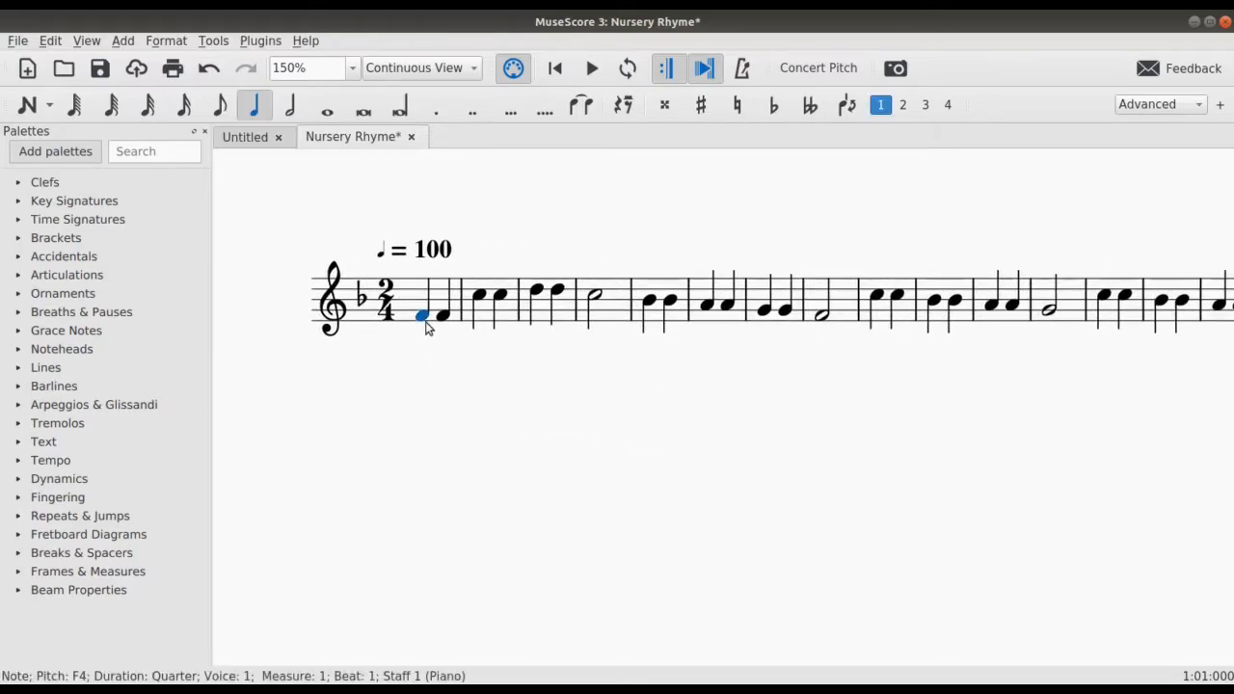
{"action": "key", "text": "p"}
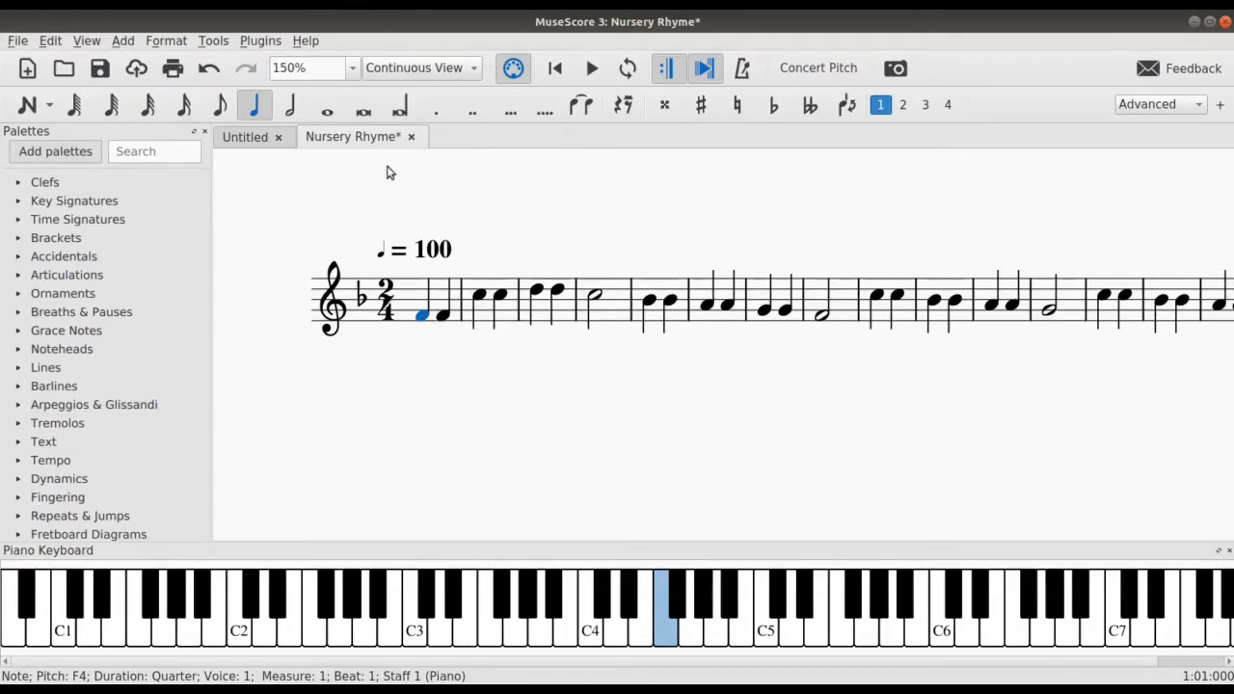
{"action": "left_click", "coordinate": [592, 71]}
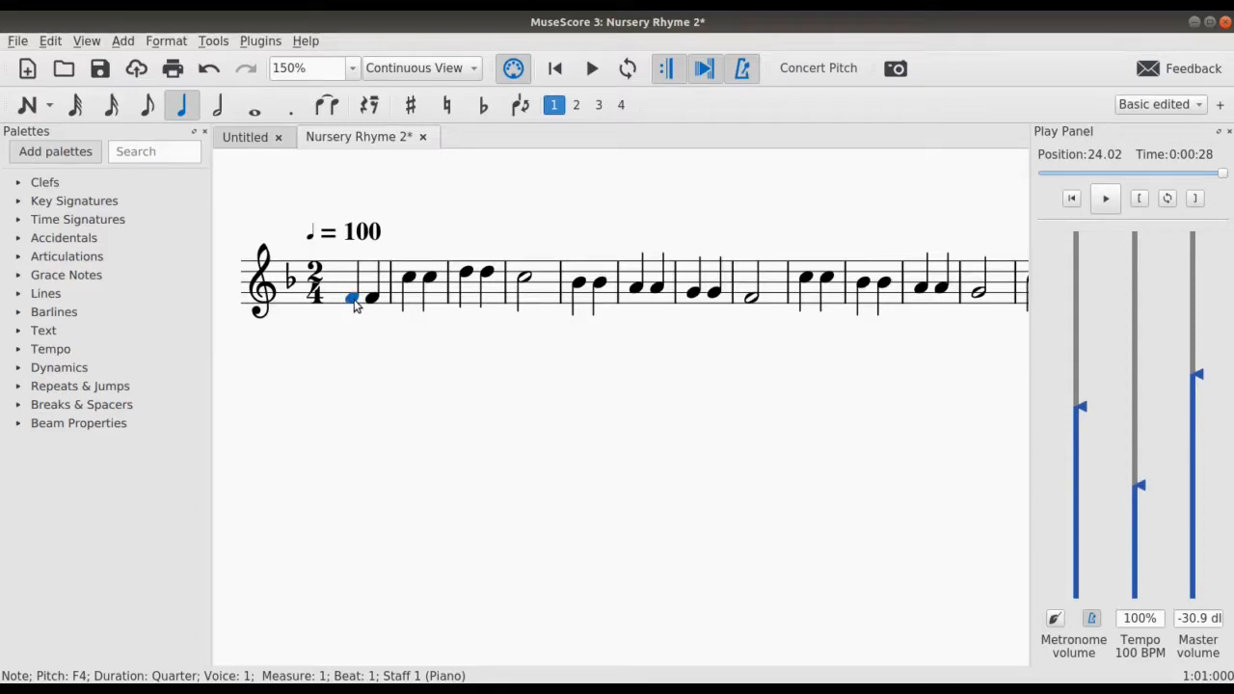
- Switch the score from Continuous View to Page View
{"action": "scroll", "coordinate": [537, 413], "scroll_direction": "right", "scroll_amount": 5}
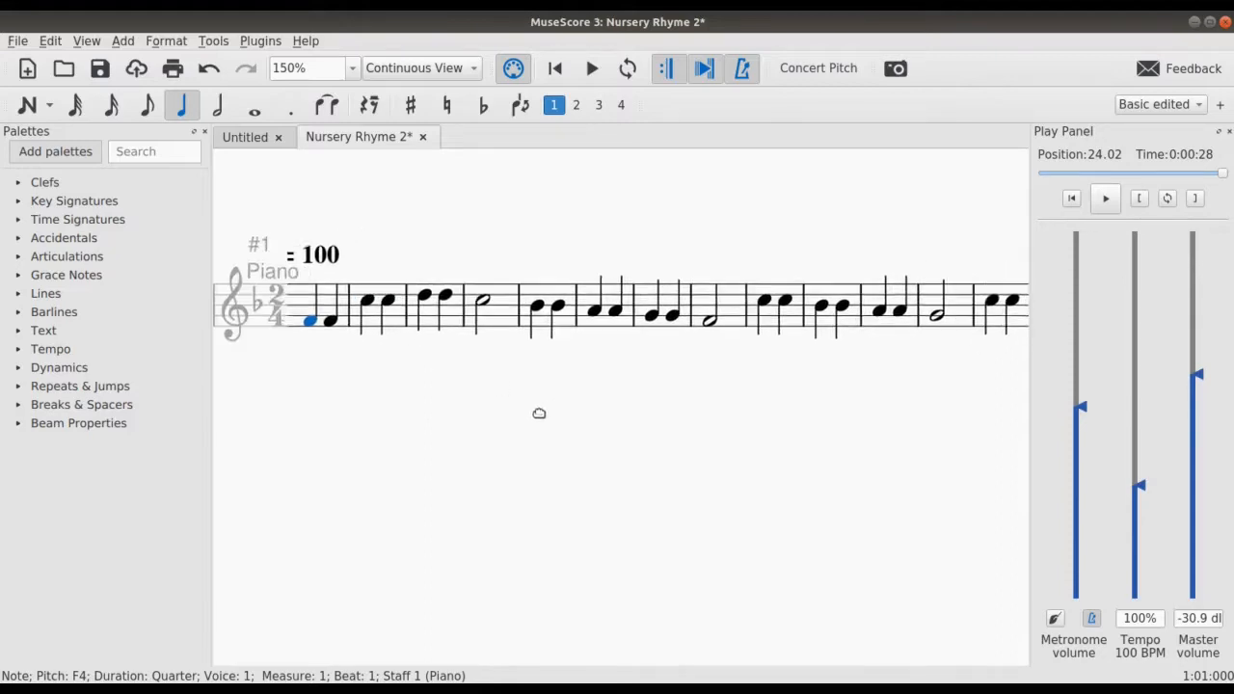
{"action": "scroll", "coordinate": [810, 423], "scroll_direction": "right", "scroll_amount": 10}
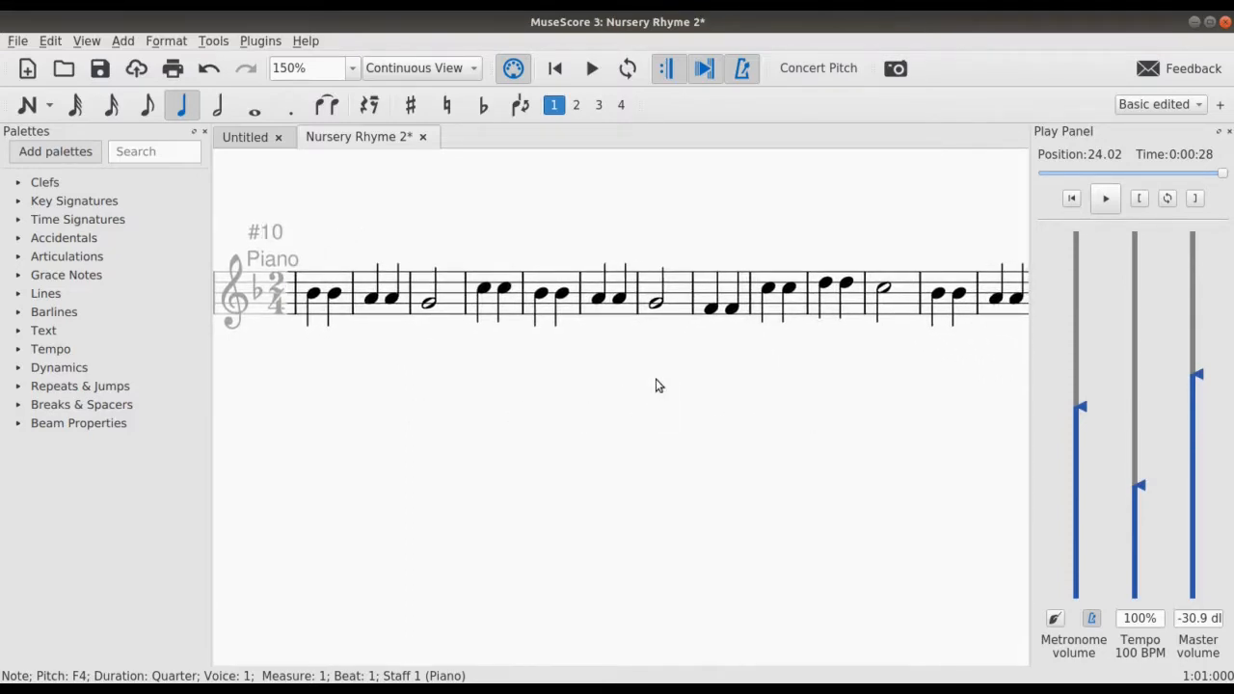
{"action": "scroll", "coordinate": [713, 400], "scroll_direction": "left", "scroll_amount": 12}
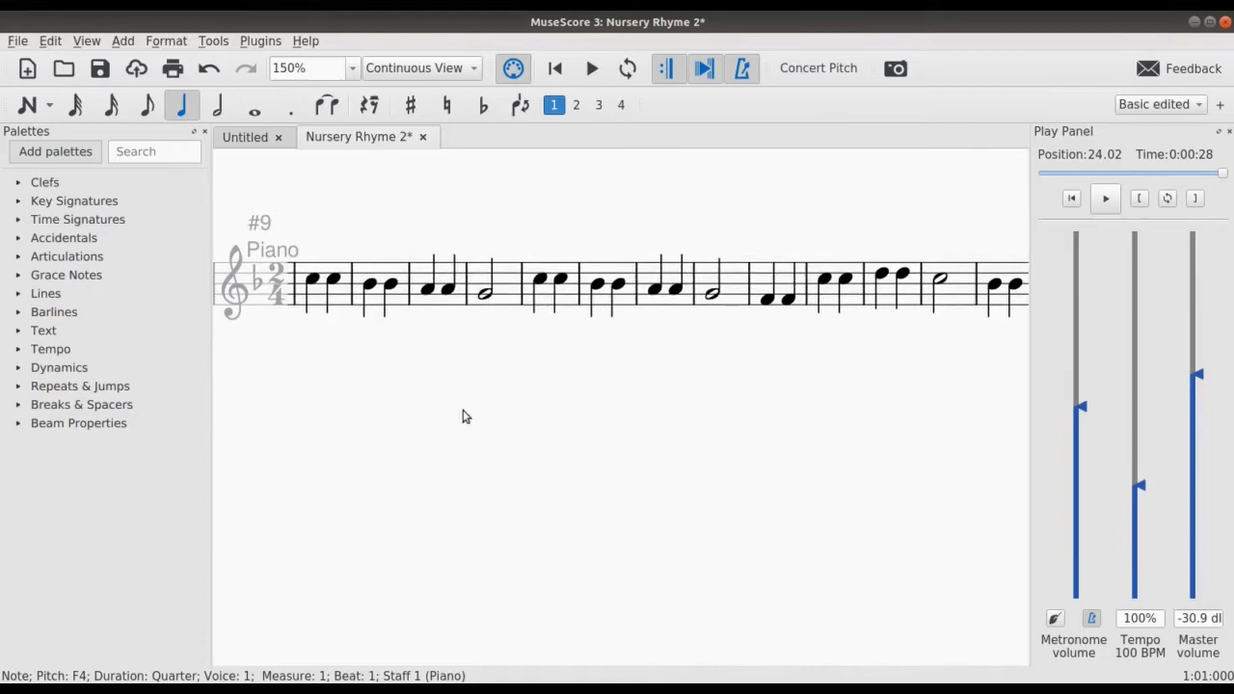
{"action": "scroll", "coordinate": [626, 392], "scroll_direction": "right", "scroll_amount": 10}
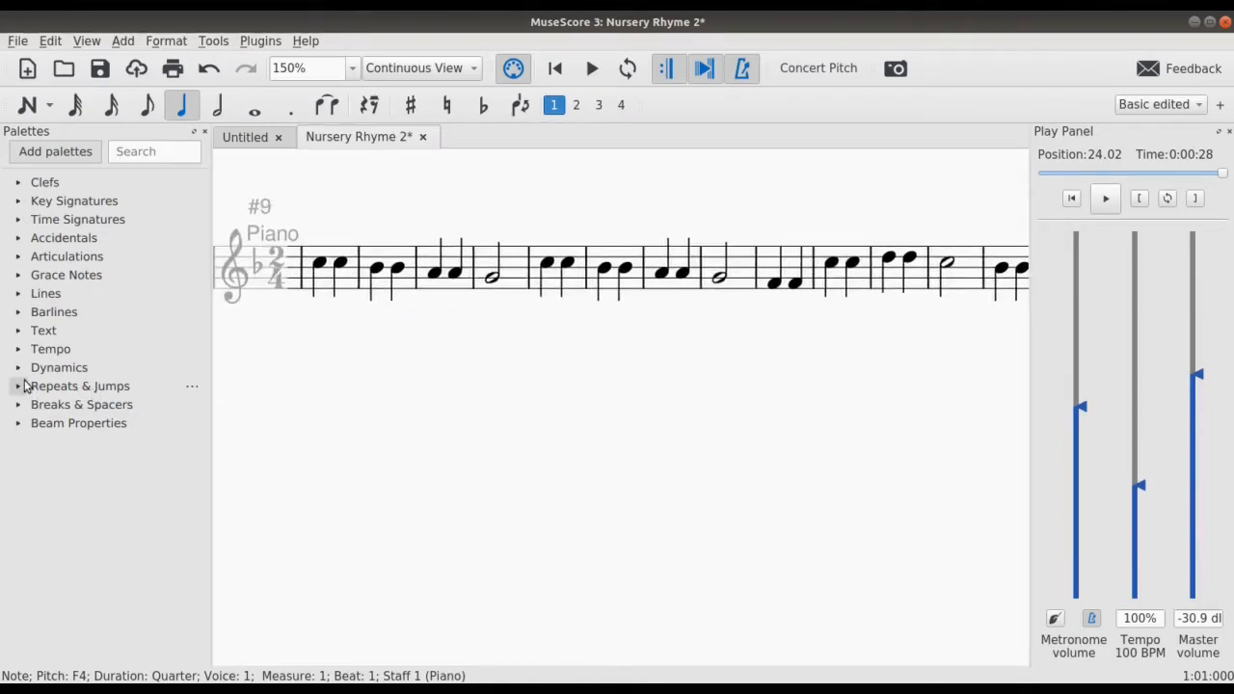
{"action": "left_click_drag", "start_coordinate": [383, 376], "coordinate": [639, 411]}
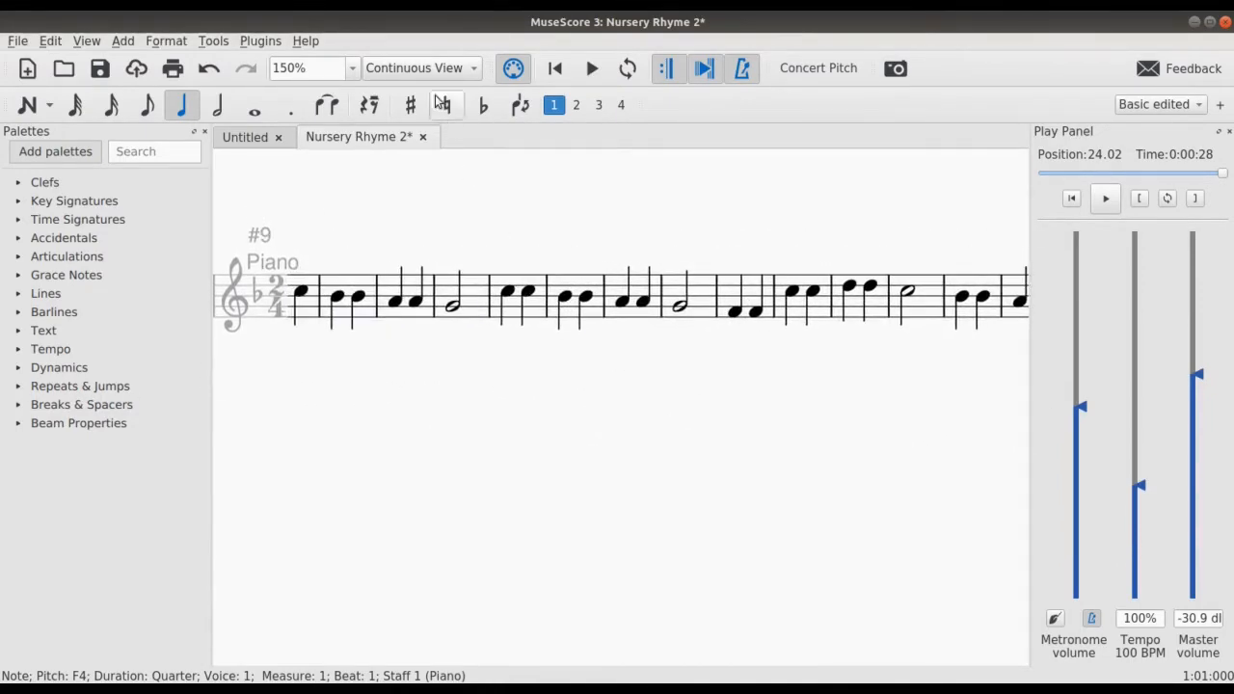
{"action": "left_click", "coordinate": [408, 67]}
{"action": "left_click", "coordinate": [411, 53]}
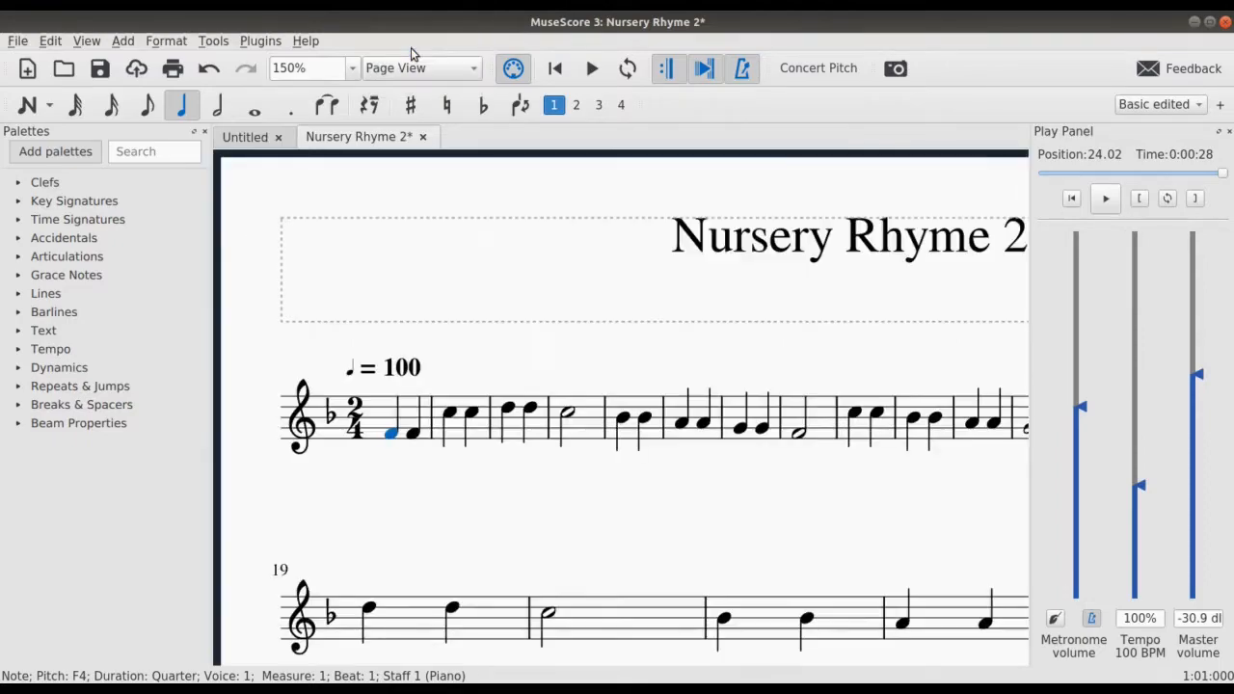
- Set the page zoom to 100% and look over the complete score from the title to the final barline
{"action": "scroll", "coordinate": [579, 391], "scroll_direction": "down", "scroll_amount": 3}
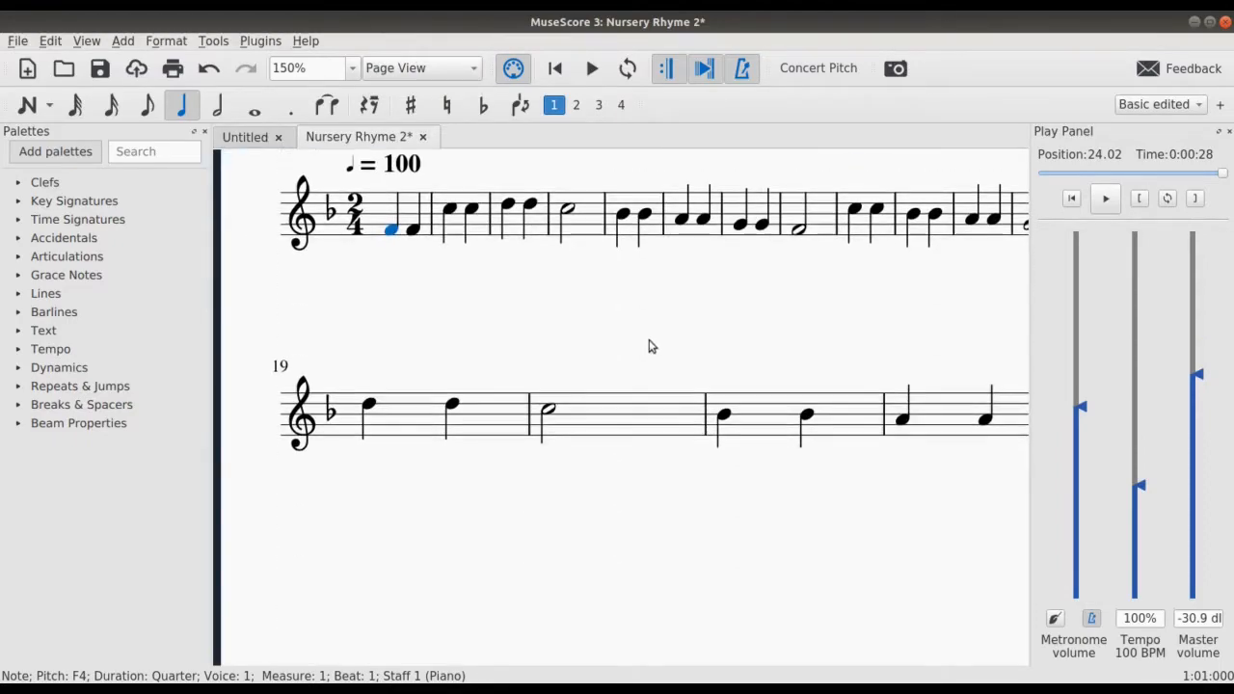
{"action": "left_click_drag", "start_coordinate": [902, 308], "coordinate": [882, 338]}
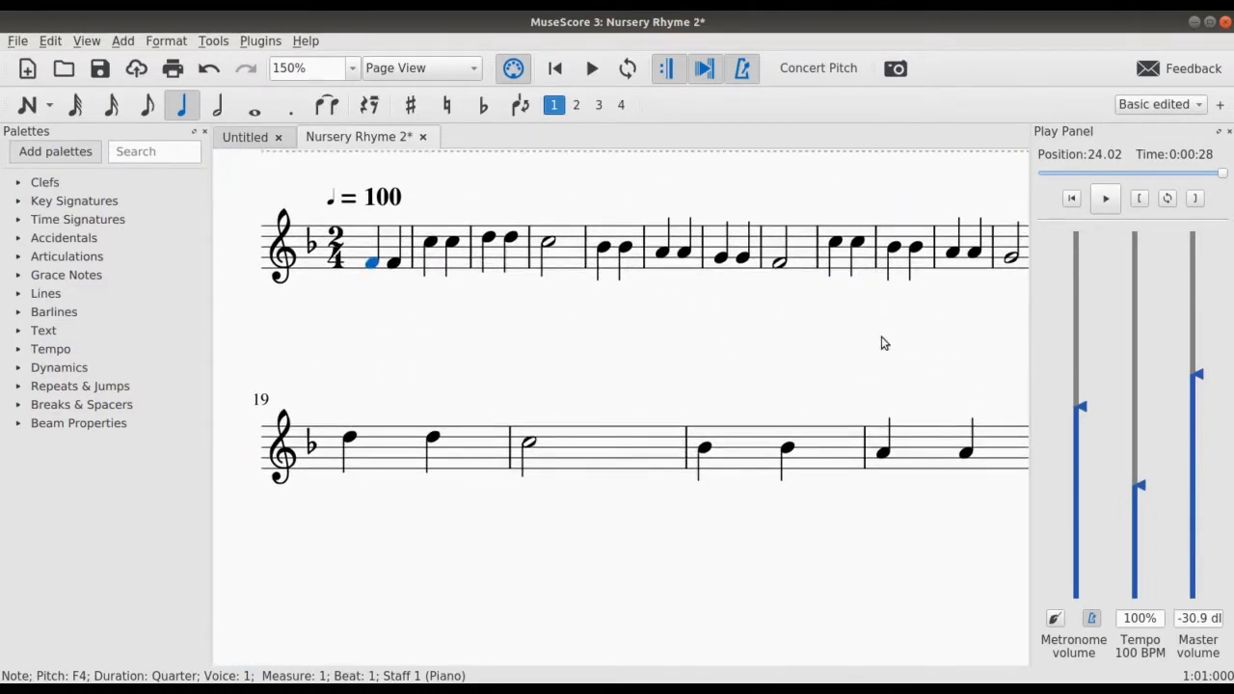
{"action": "left_click", "coordinate": [356, 70]}
{"action": "left_click", "coordinate": [313, 132]}
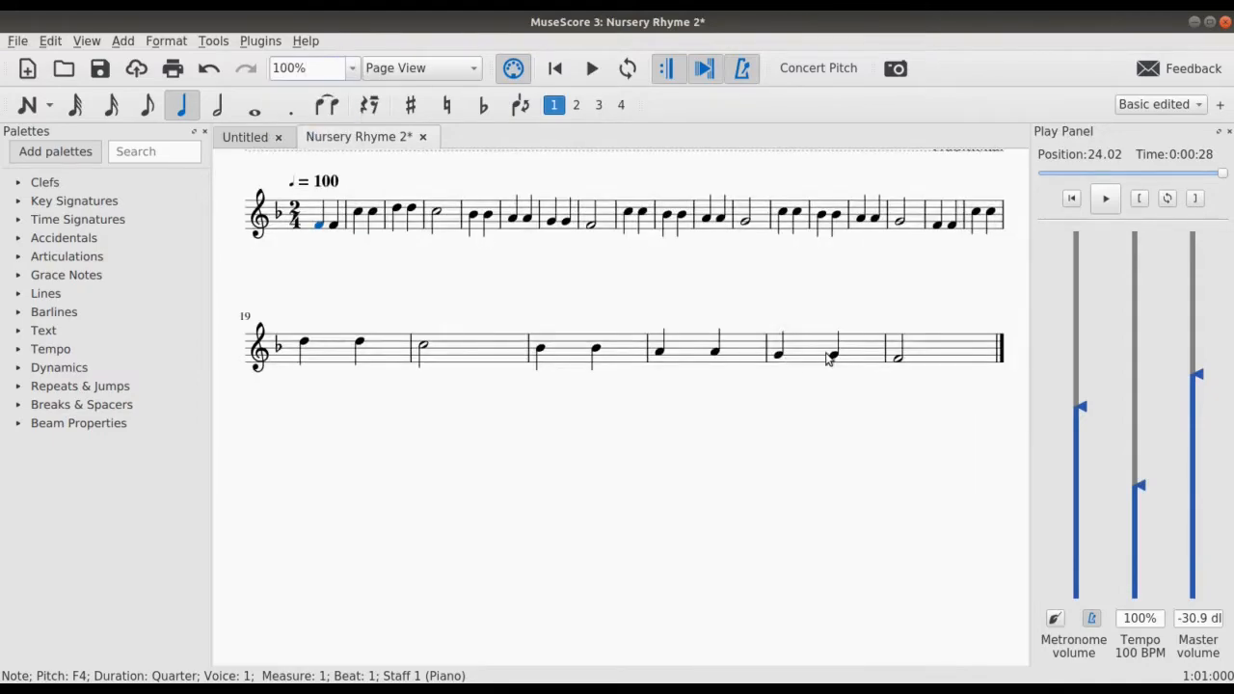
{"action": "scroll", "coordinate": [827, 356], "scroll_direction": "up", "scroll_amount": 2}
{"action": "scroll", "coordinate": [820, 353], "scroll_direction": "down", "scroll_amount": 1}
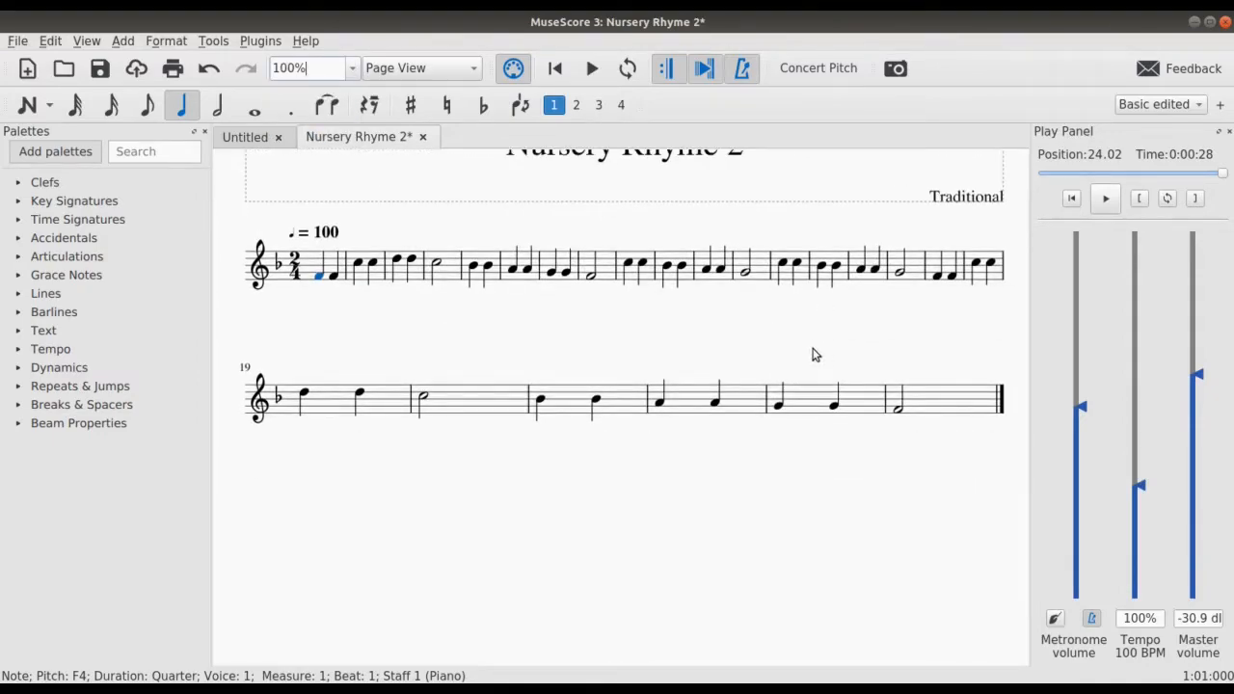
{"action": "scroll", "coordinate": [813, 354], "scroll_direction": "down", "scroll_amount": 1}
{"action": "scroll", "coordinate": [800, 351], "scroll_direction": "up", "scroll_amount": 1}
{"action": "scroll", "coordinate": [792, 351], "scroll_direction": "down", "scroll_amount": 1}
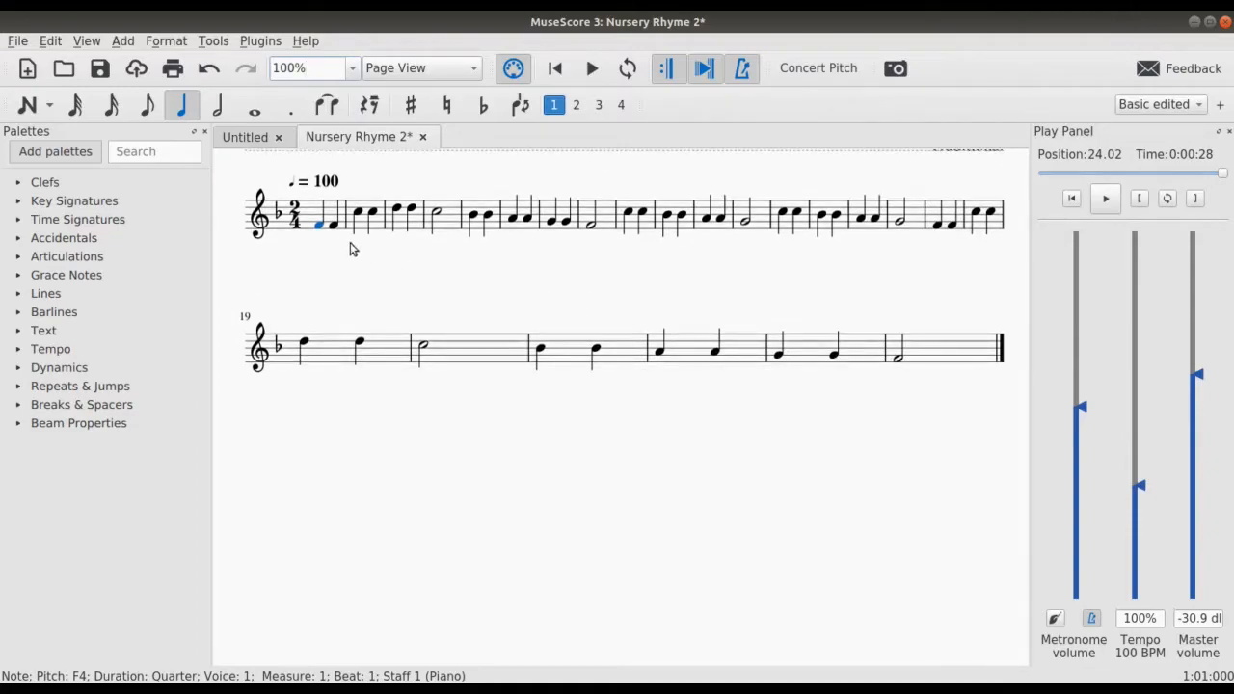
{"action": "scroll", "coordinate": [639, 308], "scroll_direction": "up", "scroll_amount": 5}
{"action": "scroll", "coordinate": [713, 337], "scroll_direction": "down", "scroll_amount": 1}
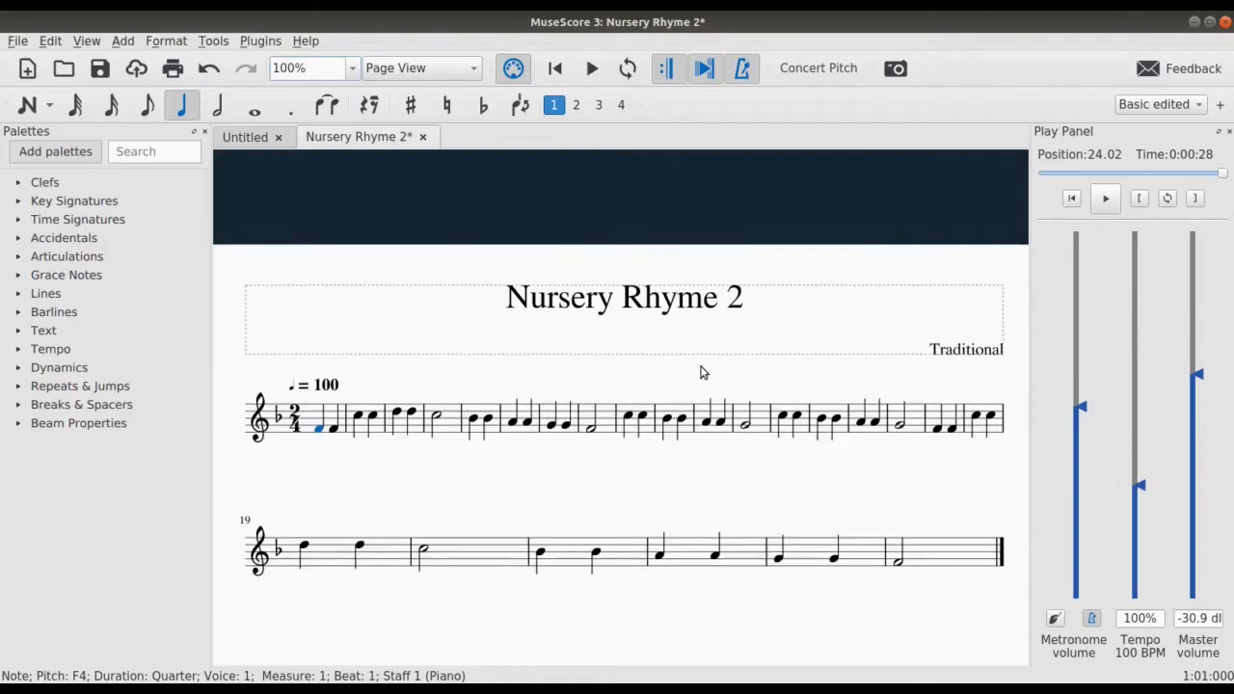
- Replace the score title with "Twinkle, Twinkle, LIttle Star"
{"action": "double_click", "coordinate": [653, 311]}
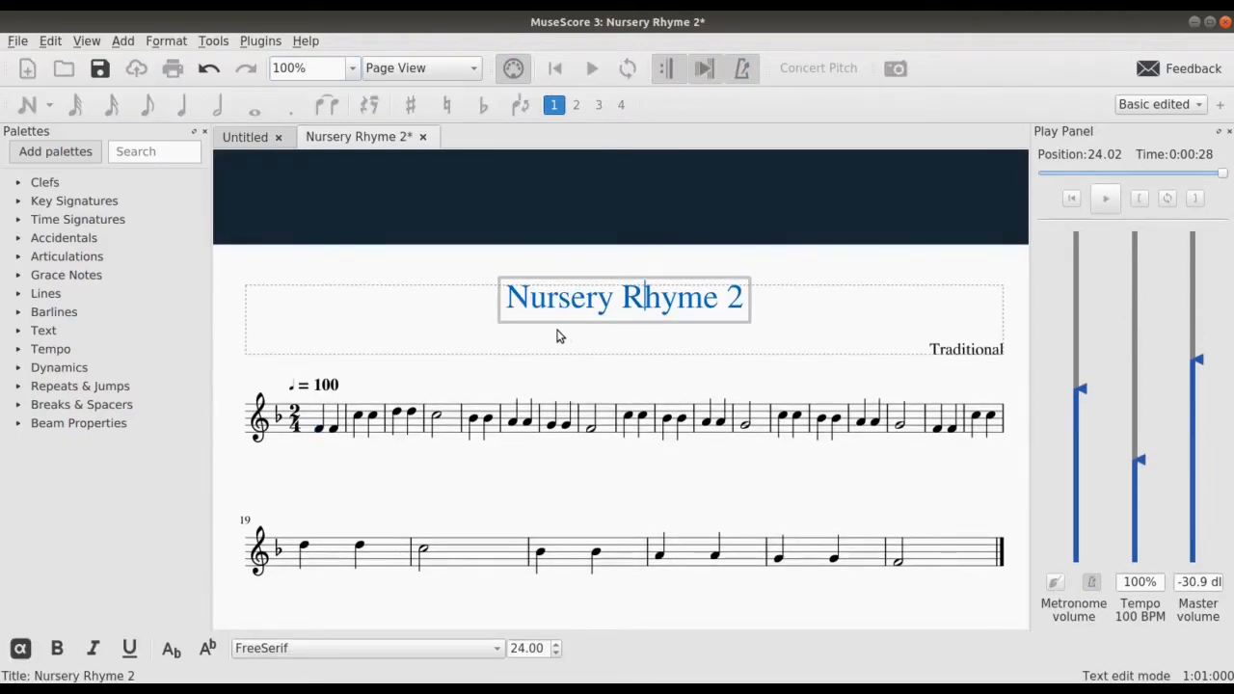
{"action": "left_click_drag", "start_coordinate": [508, 299], "coordinate": [758, 302]}
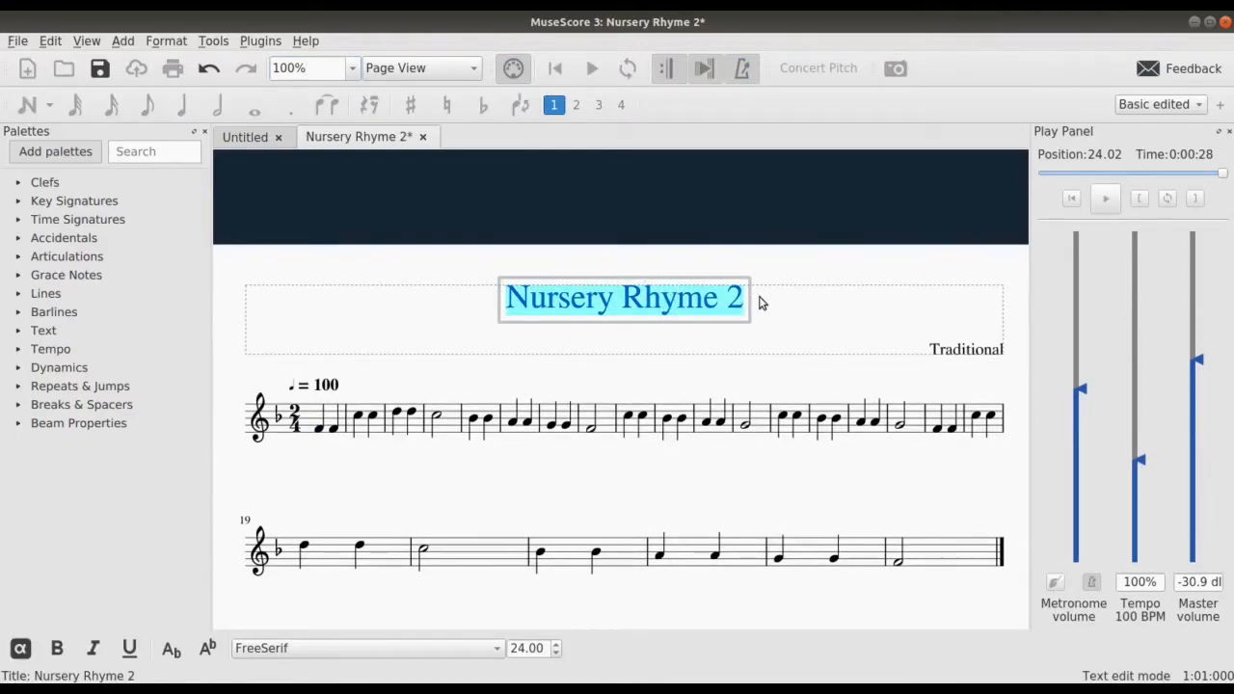
{"action": "type", "text": "T"}
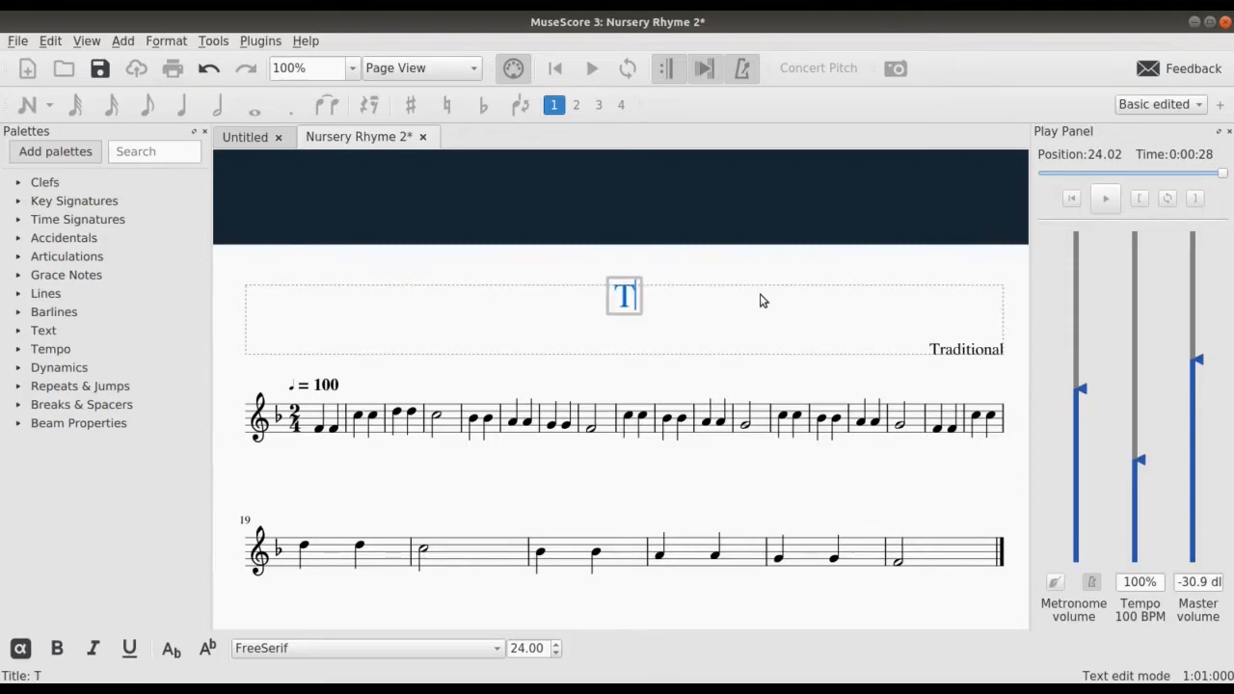
{"action": "type", "text": "winkl"}
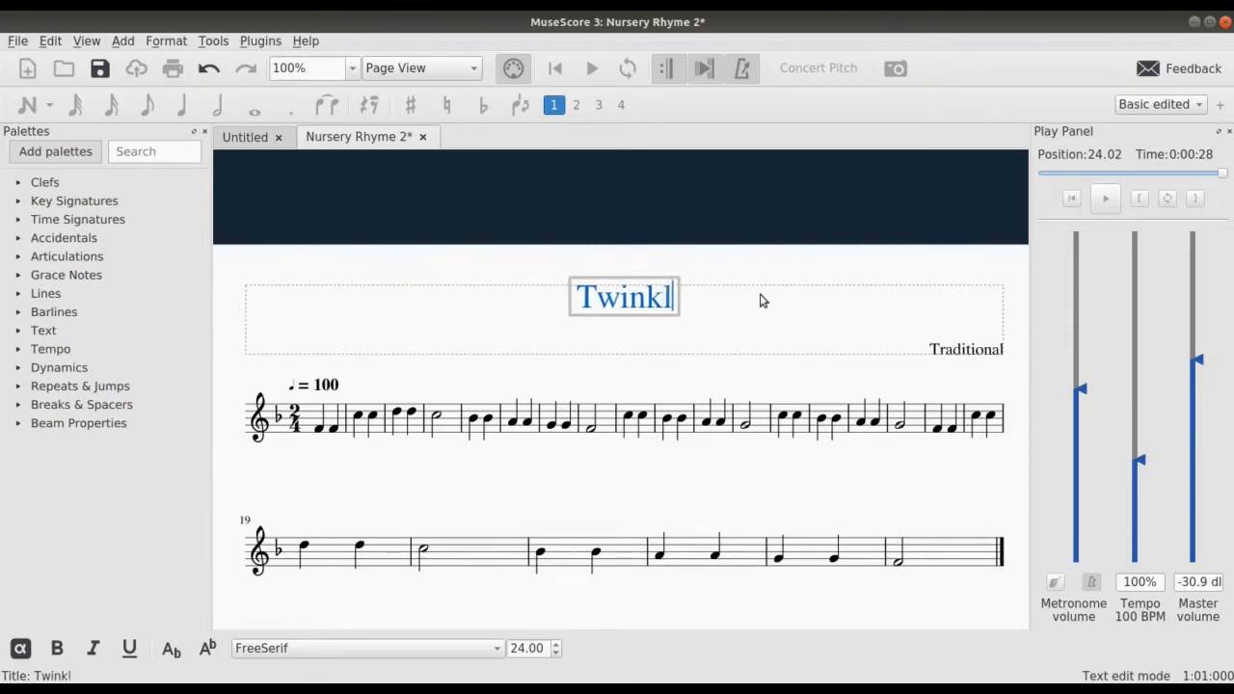
{"action": "type", "text": "e, Twin"}
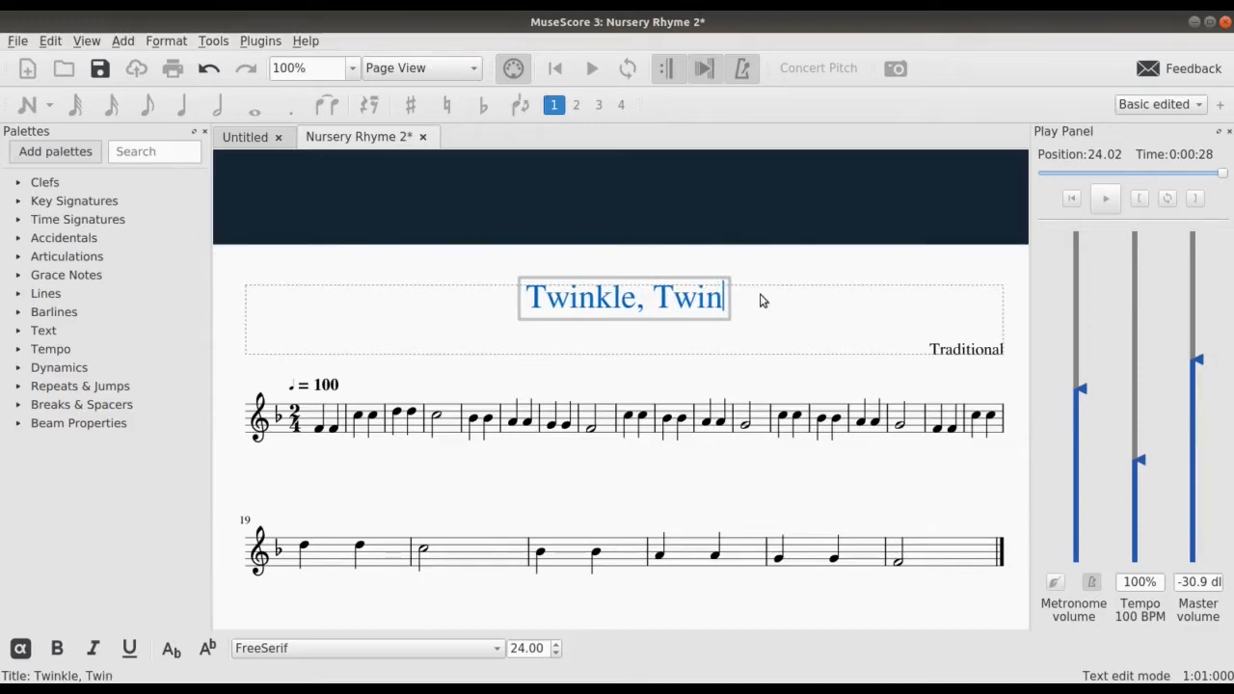
{"action": "type", "text": "kle, LIt"}
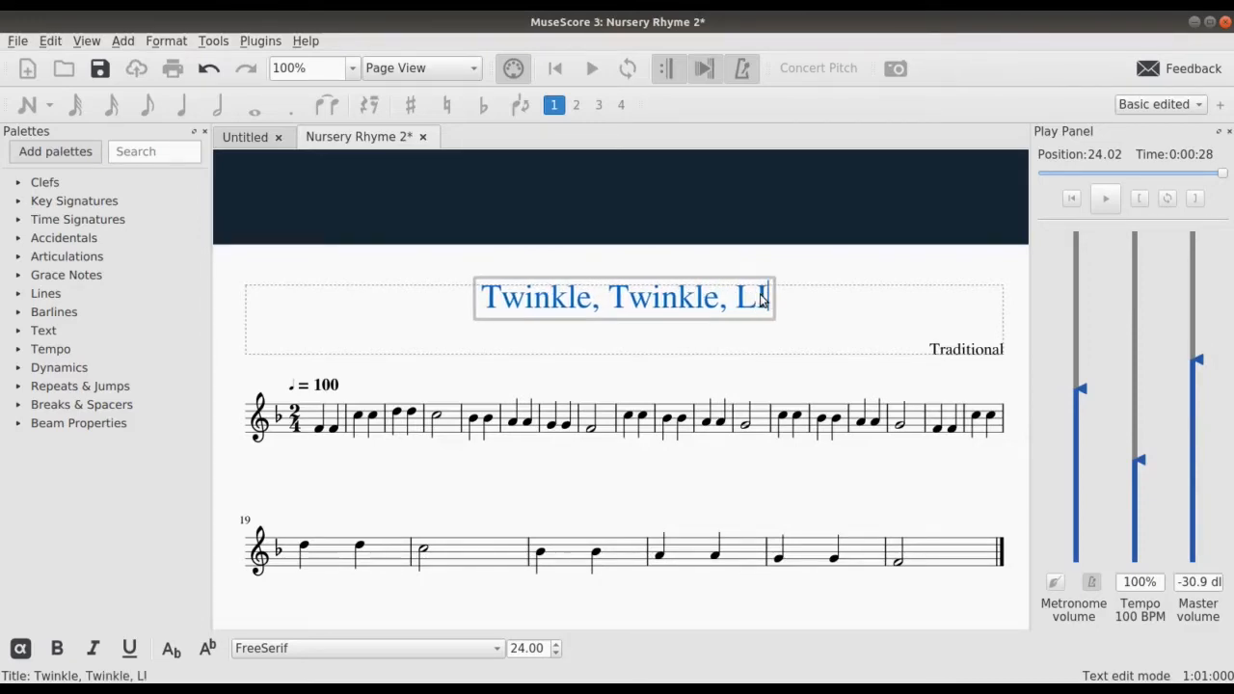
{"action": "type", "text": "tle Star"}
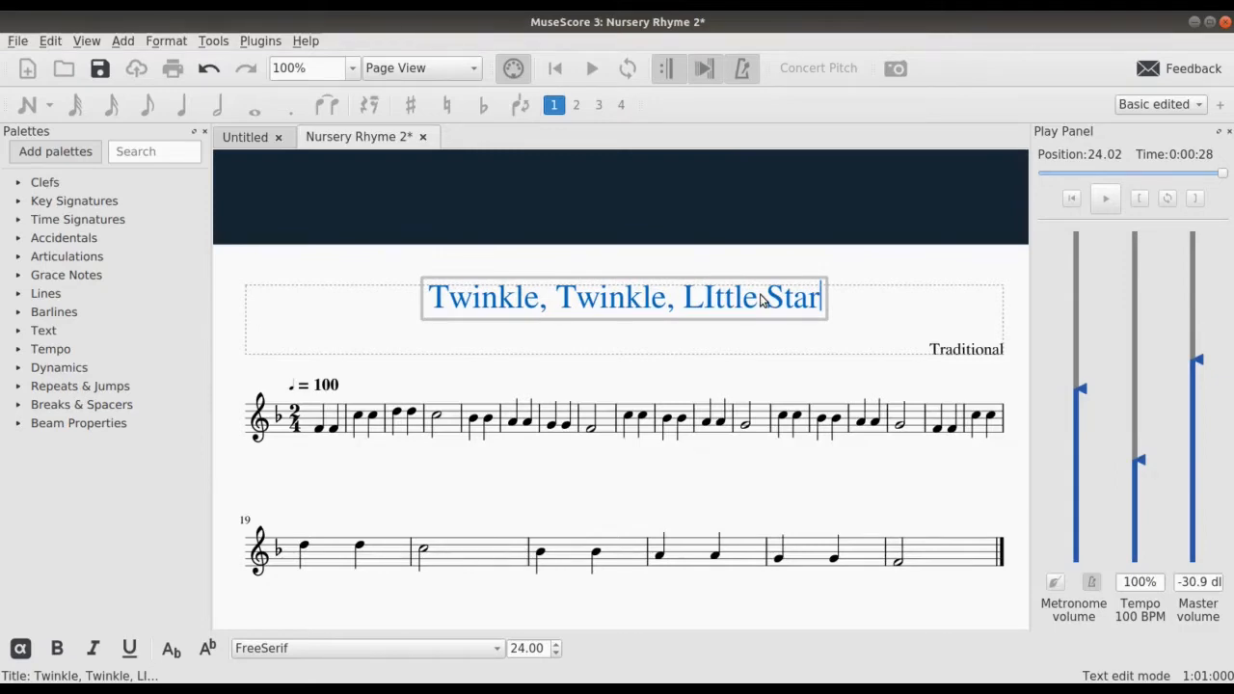
- Correct the capital I in the title's third word so it reads "Little", and finish the title edit
{"action": "key", "text": "Left"}
{"action": "key", "text": "Left"}
{"action": "key", "text": "Left"}
{"action": "key", "text": "Left"}
{"action": "key", "text": "Left"}
{"action": "key", "text": "Left"}
{"action": "key", "text": "Left"}
{"action": "key", "text": "Left"}
{"action": "key", "text": "Left"}
{"action": "key", "text": "BackSpace"}
{"action": "type", "text": "i"}
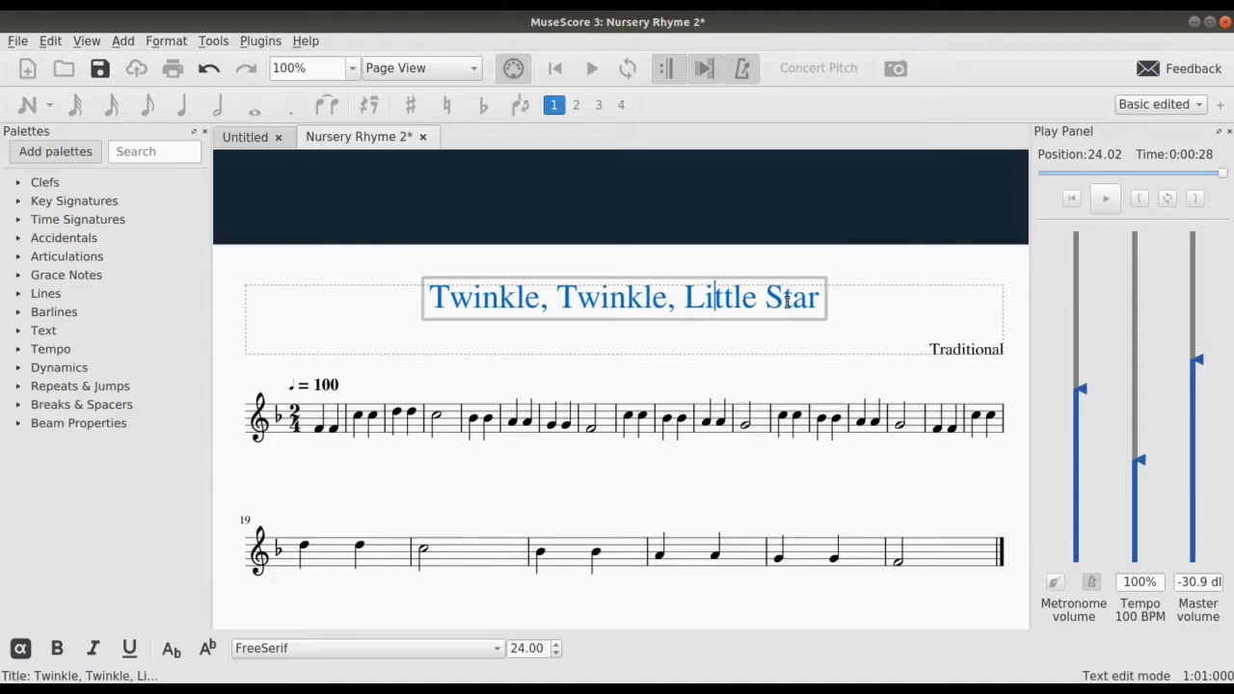
{"action": "key", "text": "Escape"}
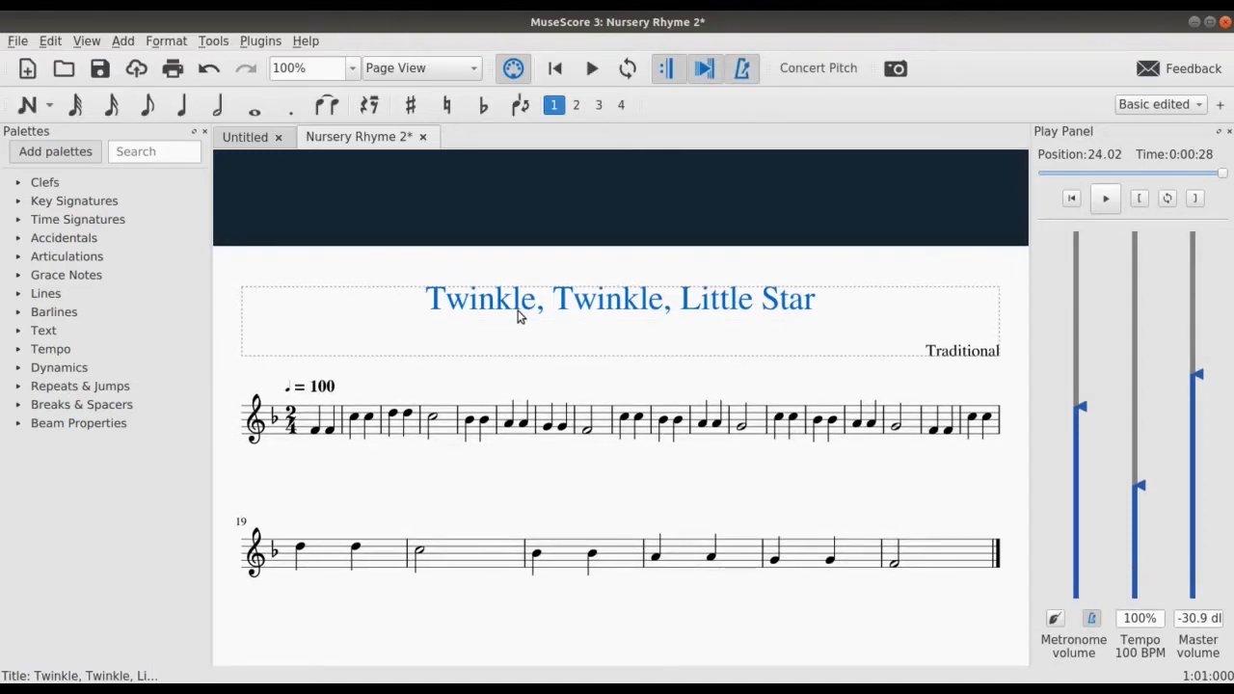
- Add a start repeat barline at measure 1 and an end repeat barline at measure 24, and clear the selection
{"action": "left_click_drag", "start_coordinate": [627, 375], "coordinate": [631, 283]}
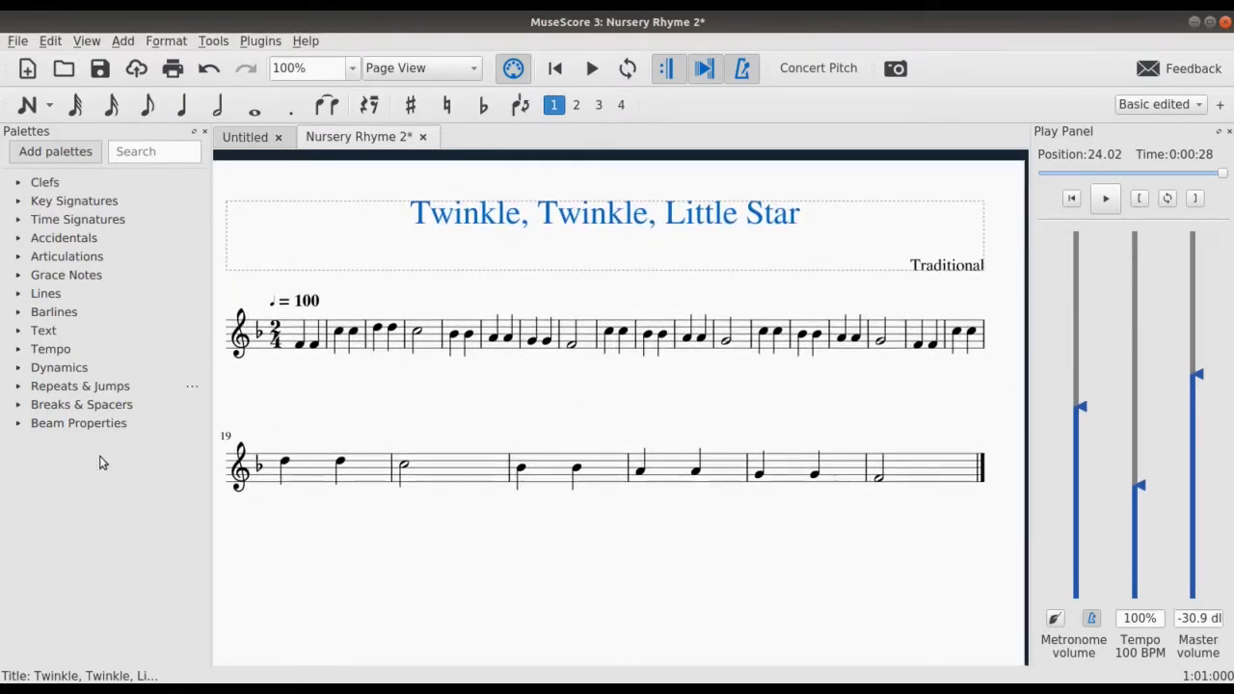
{"action": "mouse_move", "coordinate": [414, 386]}
{"action": "left_mouse_down"}
{"action": "mouse_move", "coordinate": [440, 380]}
{"action": "mouse_move", "coordinate": [427, 365]}
{"action": "mouse_move", "coordinate": [431, 376]}
{"action": "left_mouse_up"}
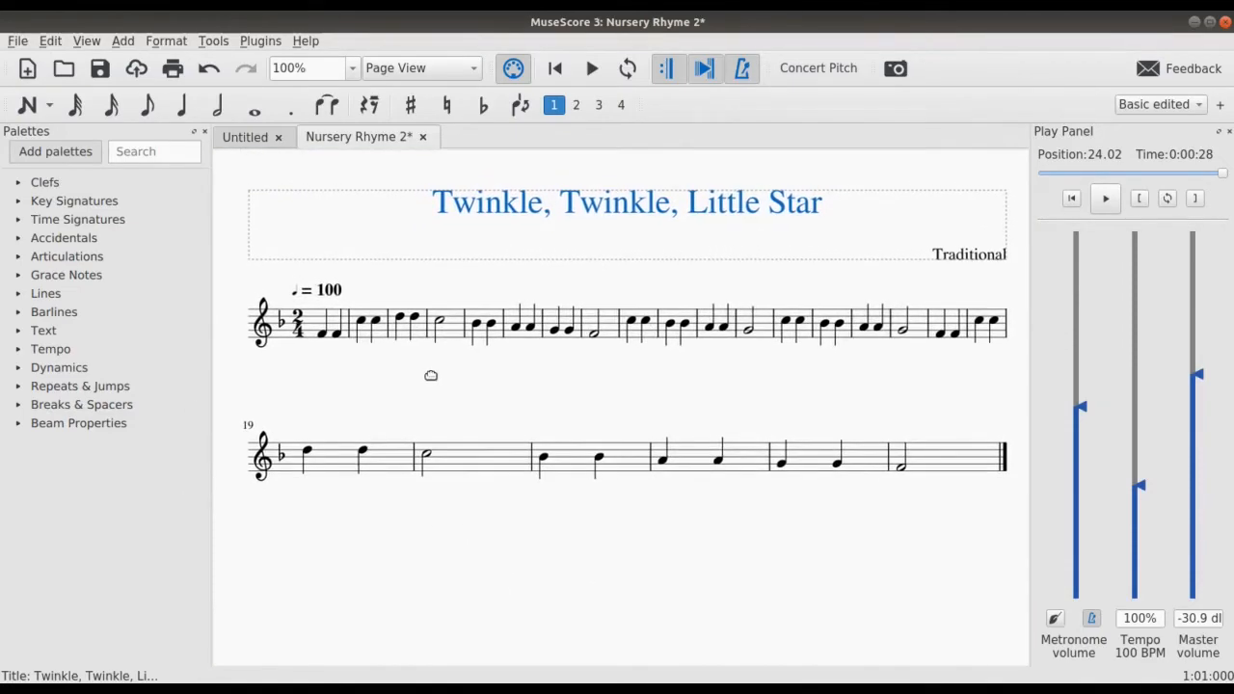
{"action": "left_click", "coordinate": [325, 338]}
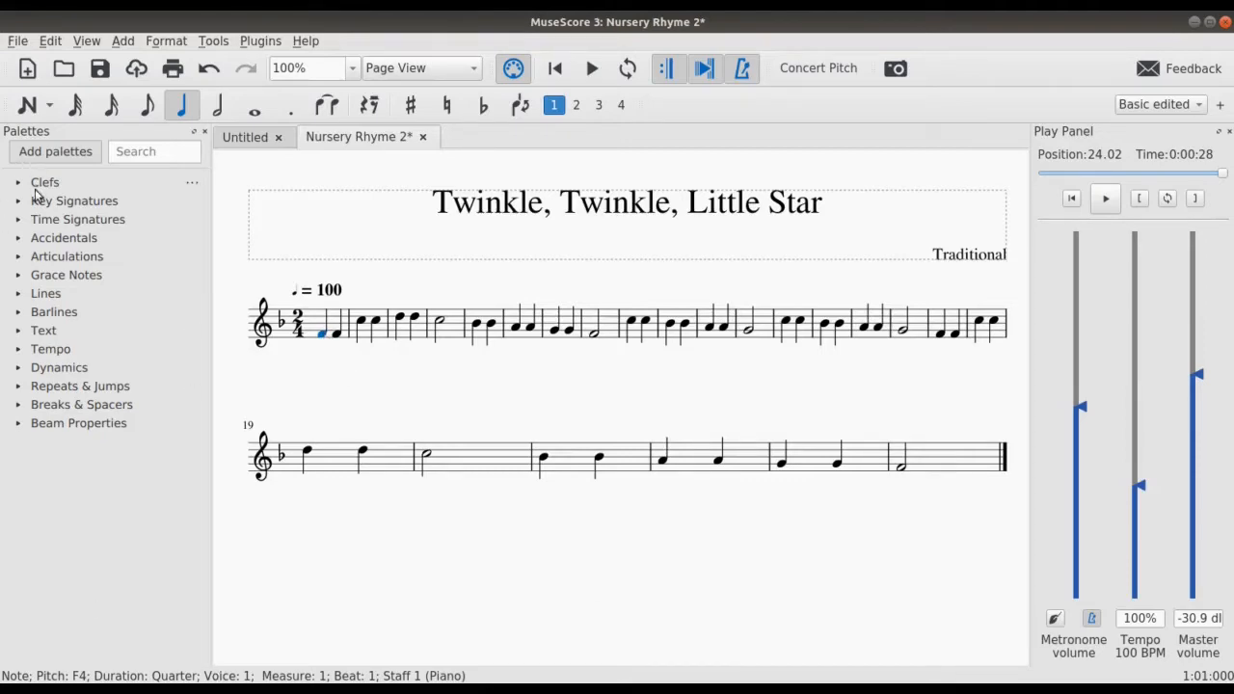
{"action": "left_click", "coordinate": [17, 314]}
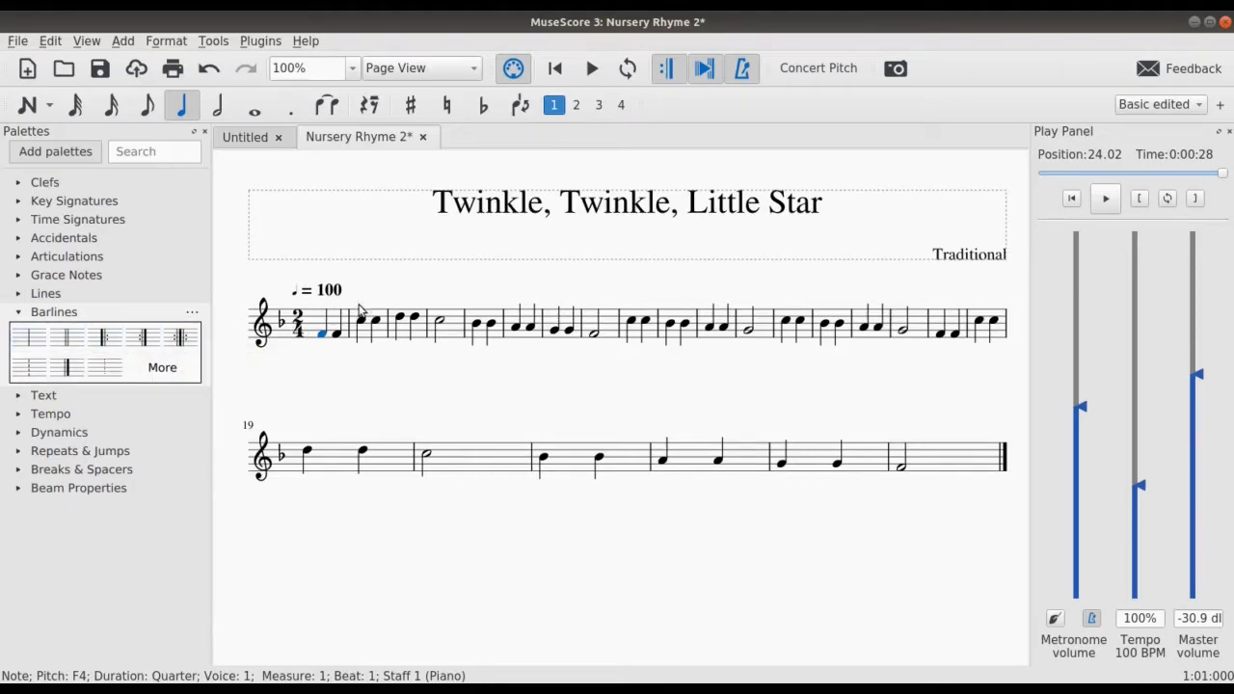
{"action": "left_click", "coordinate": [106, 337]}
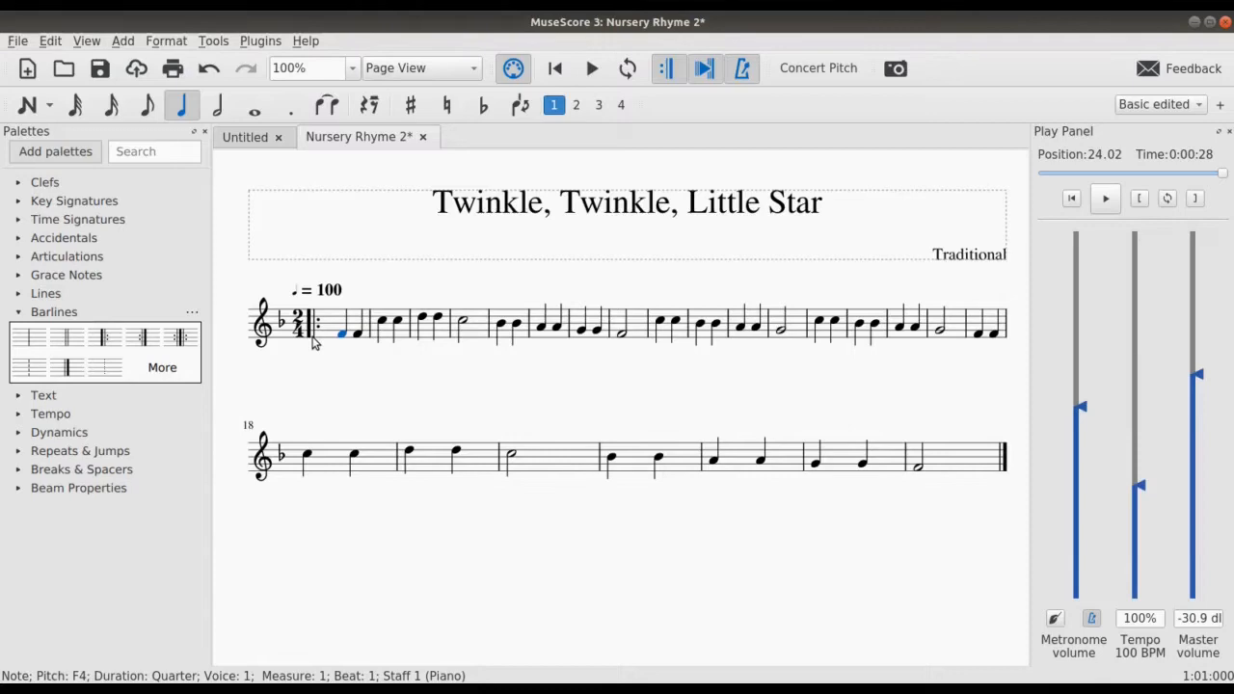
{"action": "left_click", "coordinate": [920, 469]}
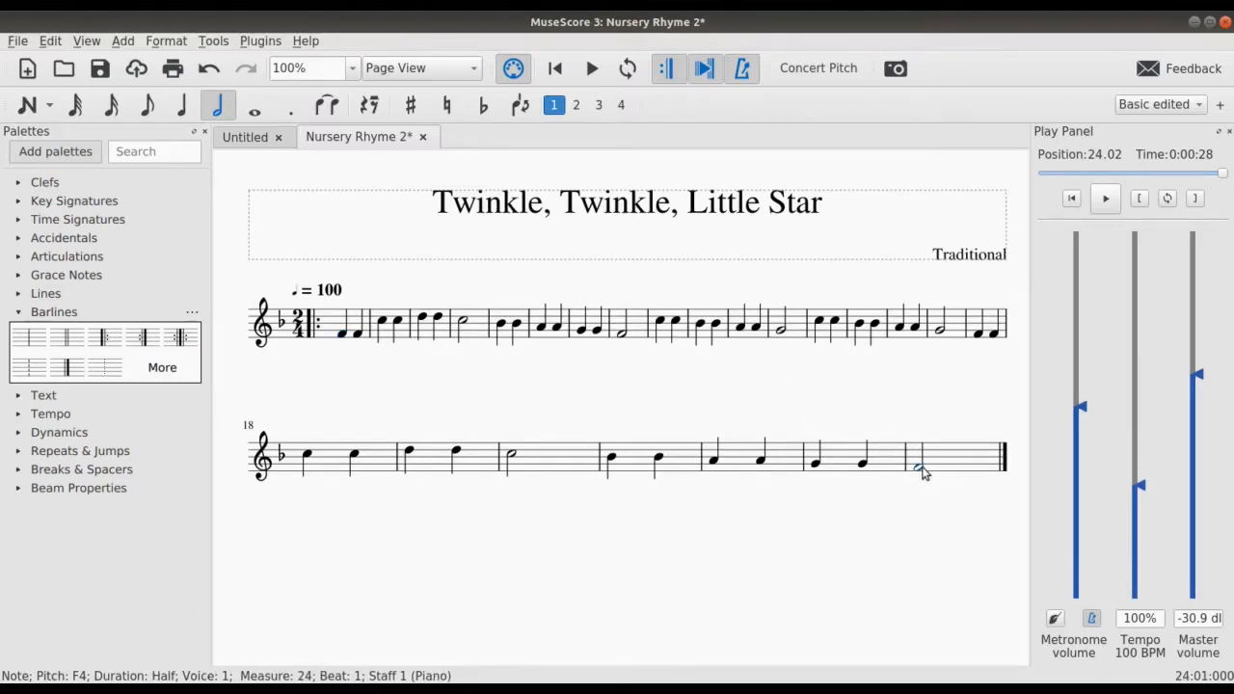
{"action": "left_click", "coordinate": [143, 337]}
{"action": "left_click", "coordinate": [795, 554]}
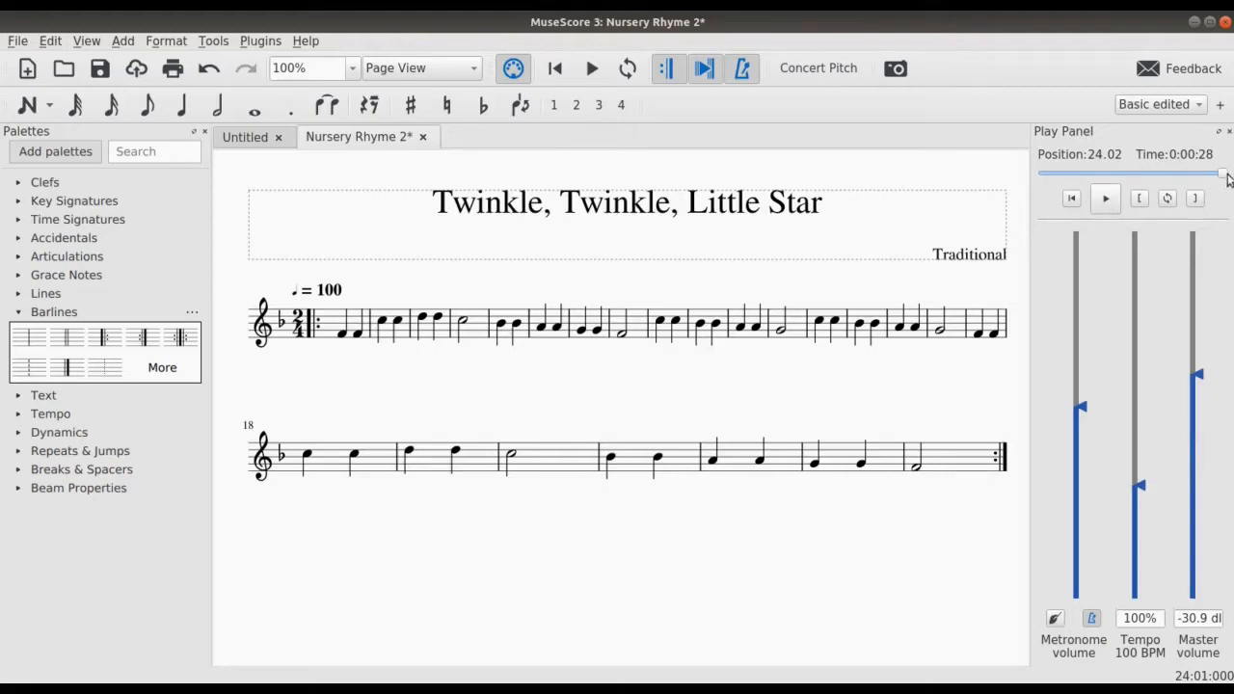
- Rewind to the beginning and play the score through with its repeat
{"action": "left_click", "coordinate": [1072, 200]}
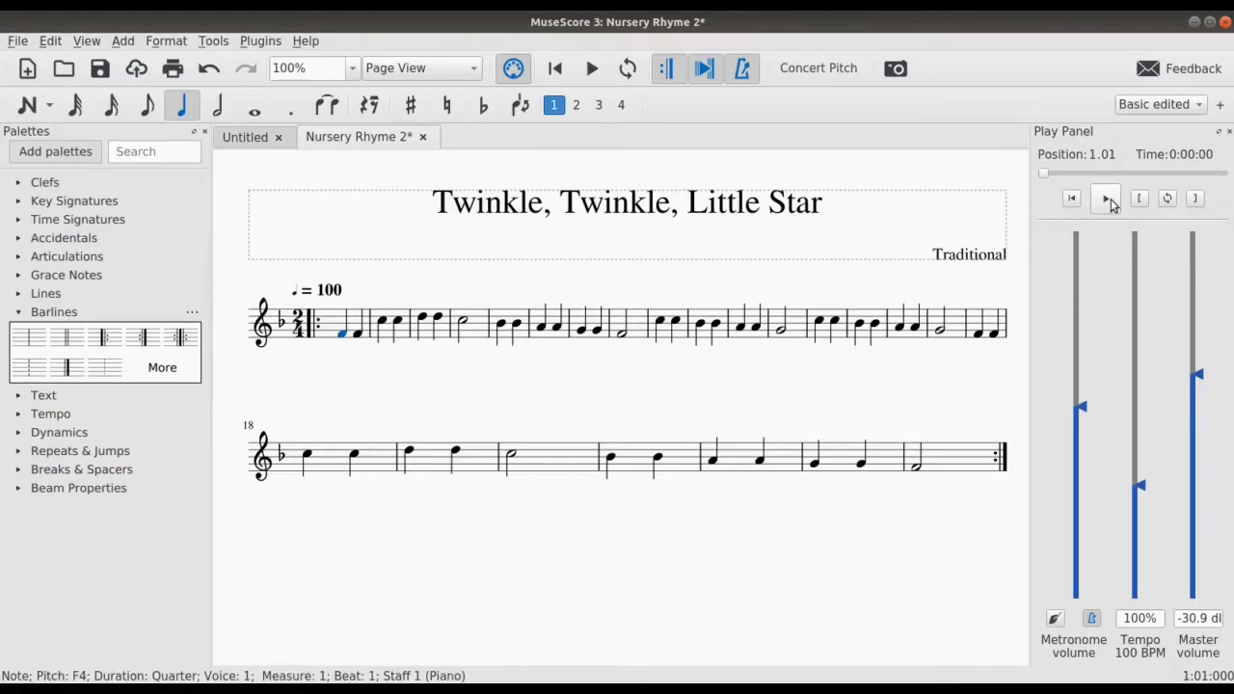
{"action": "left_click", "coordinate": [1110, 199]}
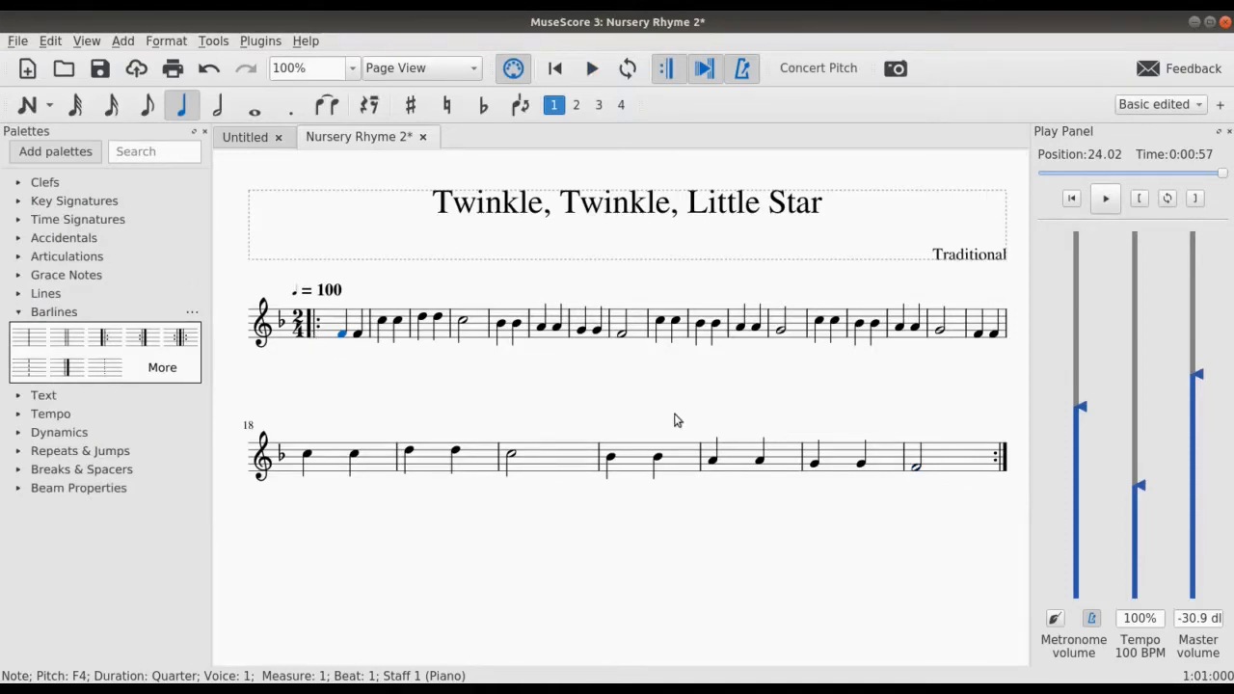
{"action": "scroll", "coordinate": [598, 419], "scroll_direction": "down", "scroll_amount": 1}
{"action": "scroll", "coordinate": [586, 395], "scroll_direction": "up", "scroll_amount": 1}
- Delete the start repeat at measure 1 and the end repeat at measure 24, and collapse the barline symbols
{"action": "left_click", "coordinate": [312, 337]}
{"action": "key", "text": "Delete"}
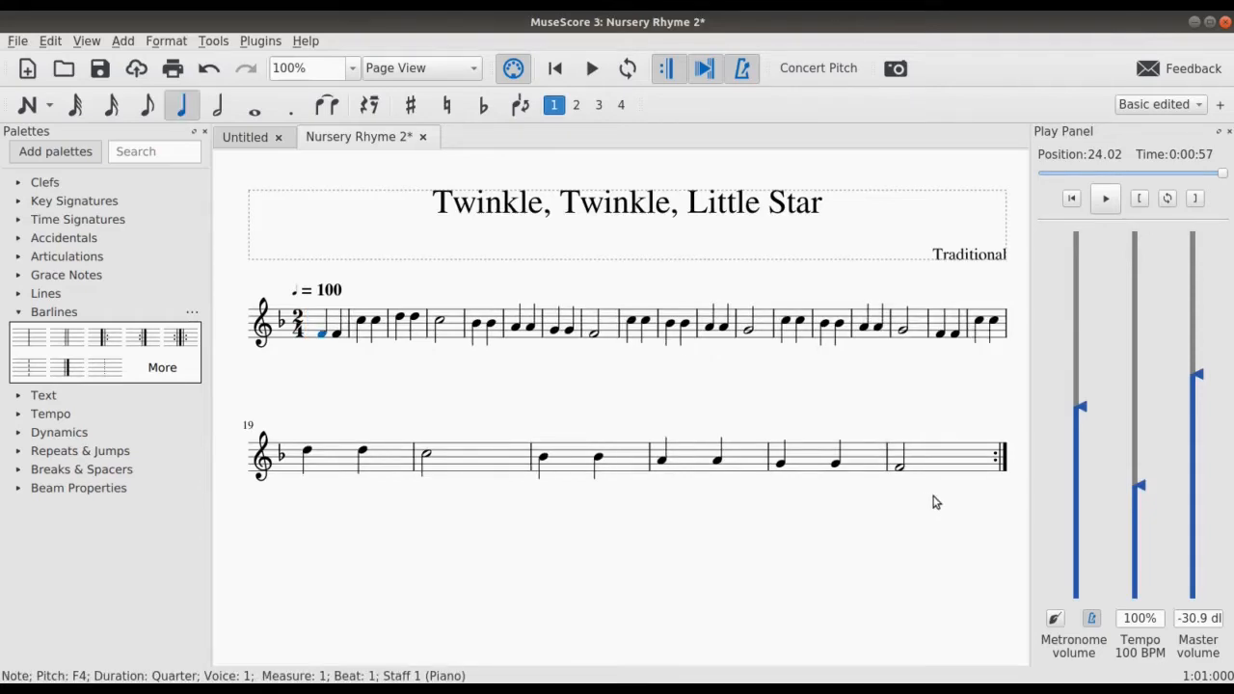
{"action": "left_click", "coordinate": [1002, 472]}
{"action": "key", "text": "Delete"}
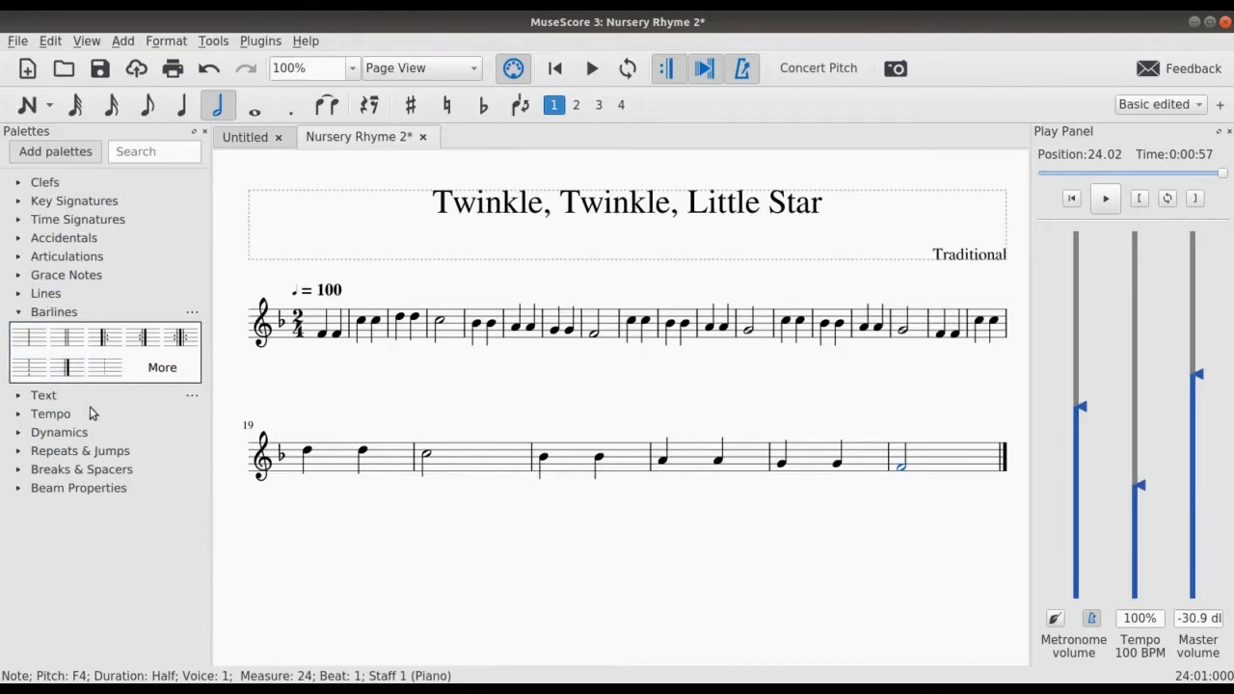
{"action": "left_click", "coordinate": [18, 314]}
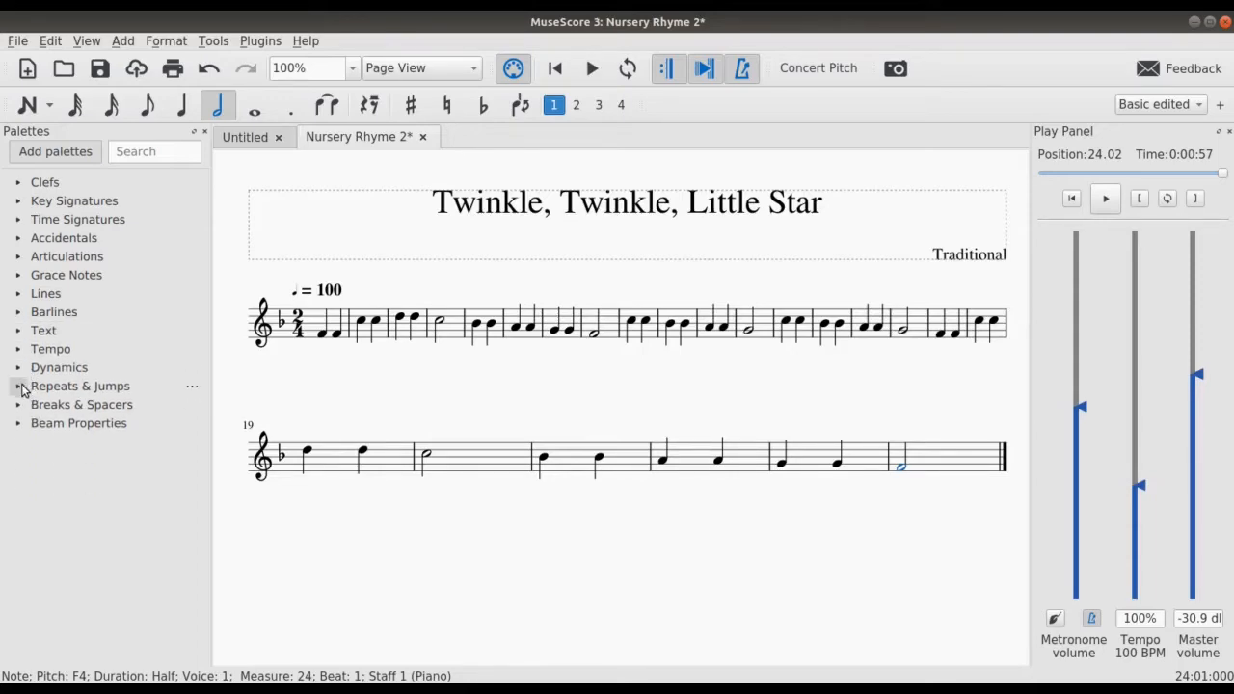
- Show the repeat and jump symbols and enter the lyrics from "Twin-kle," under measure 1 through "are." under measure 24
{"action": "left_click", "coordinate": [18, 386]}
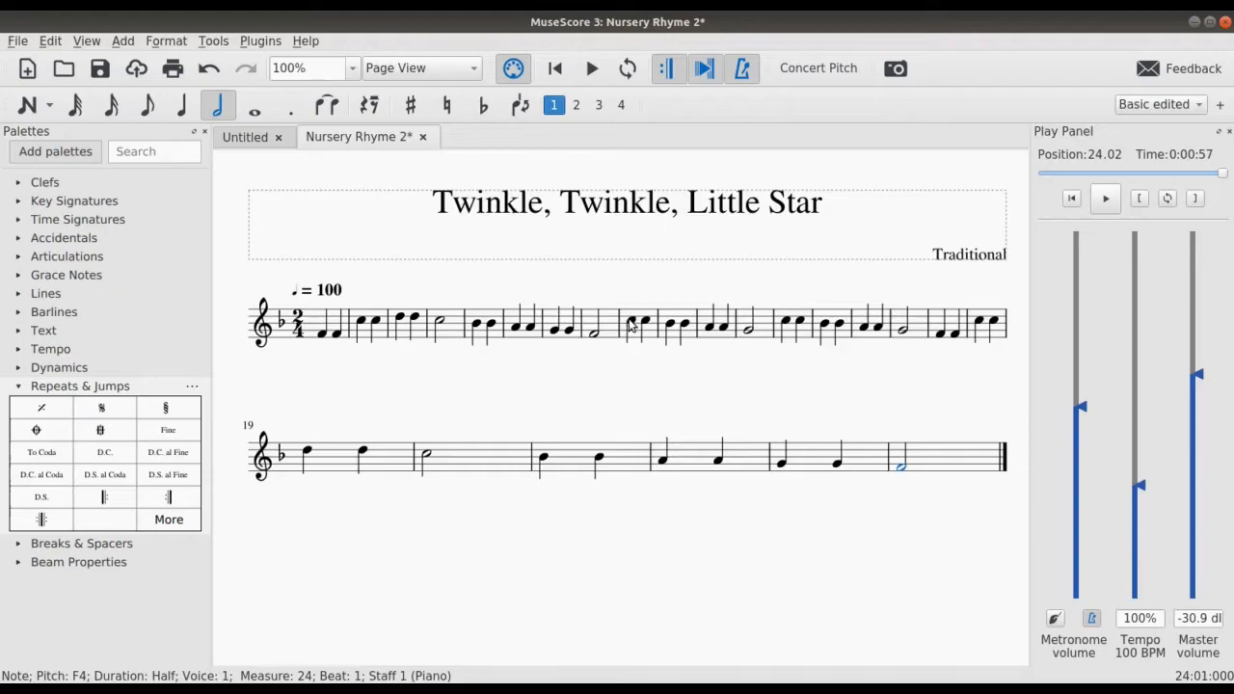
{"action": "left_click", "coordinate": [323, 335]}
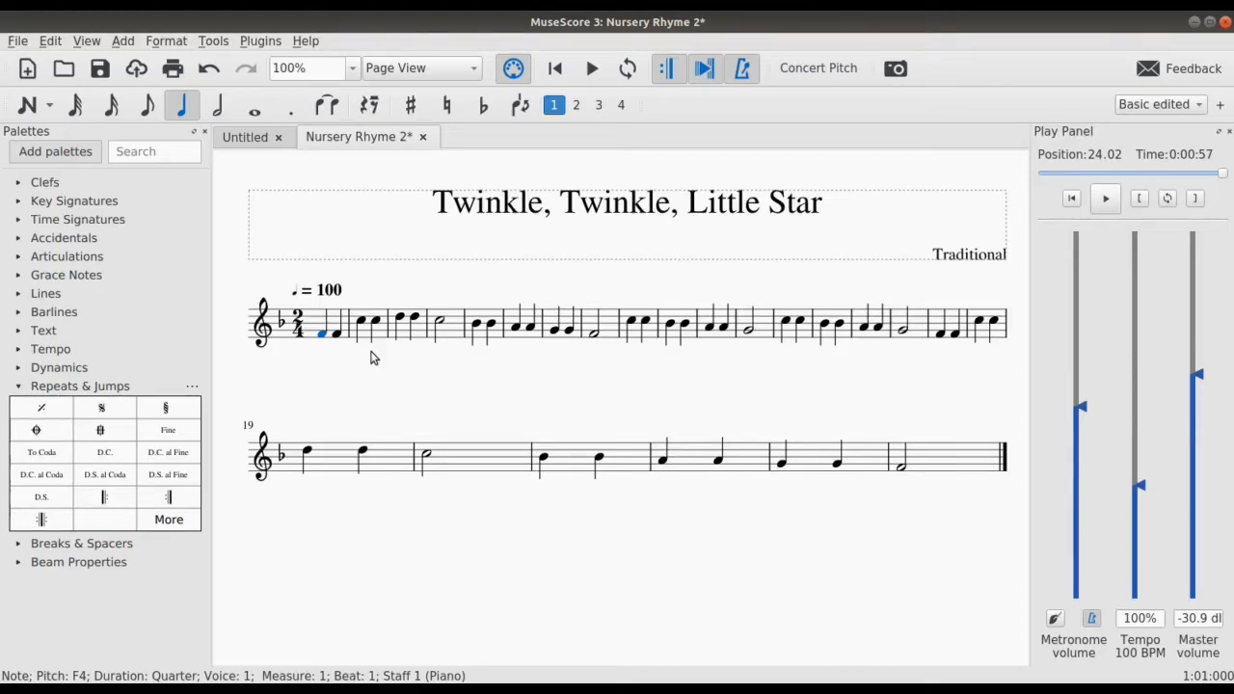
{"action": "key", "text": "ctrl+l"}
{"action": "type", "text": "Twin"}
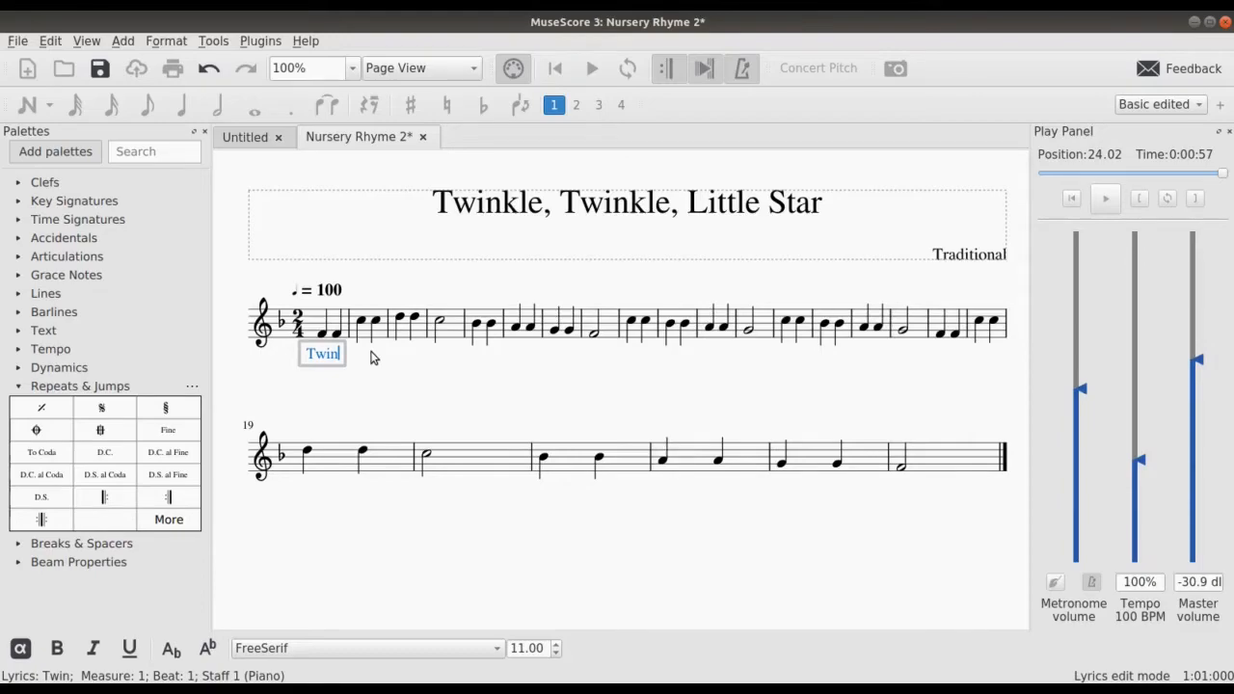
{"action": "key", "text": "minus"}
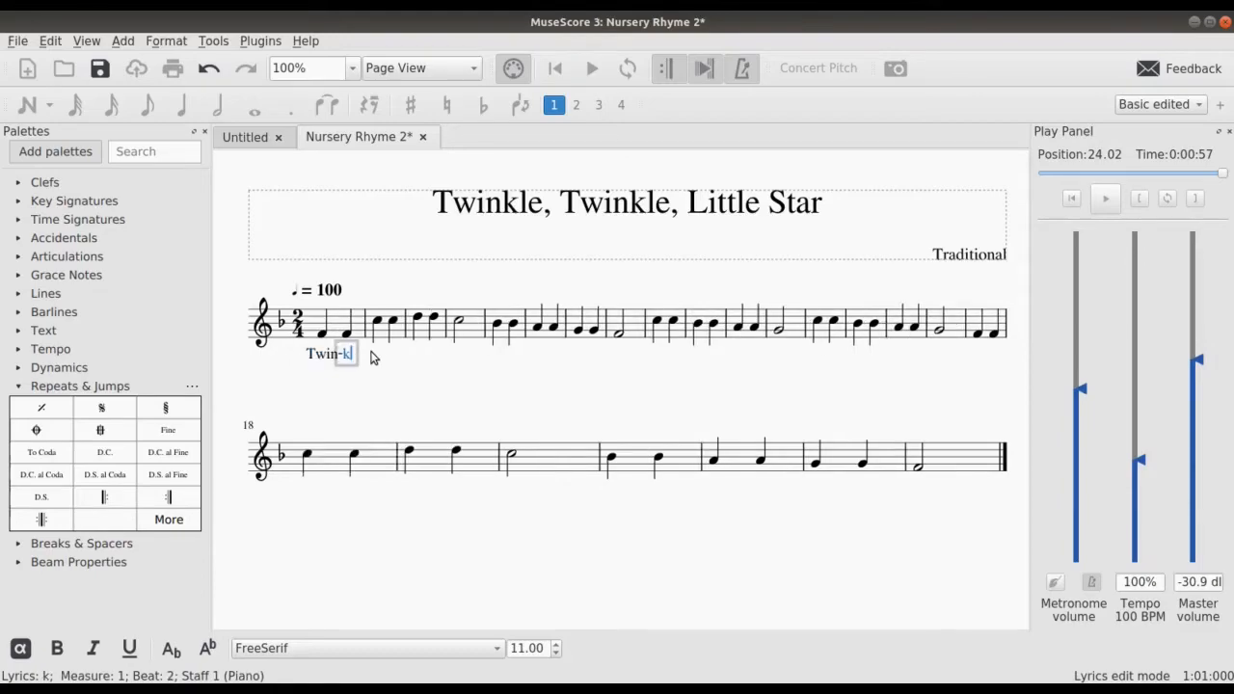
{"action": "type", "text": "kle,"}
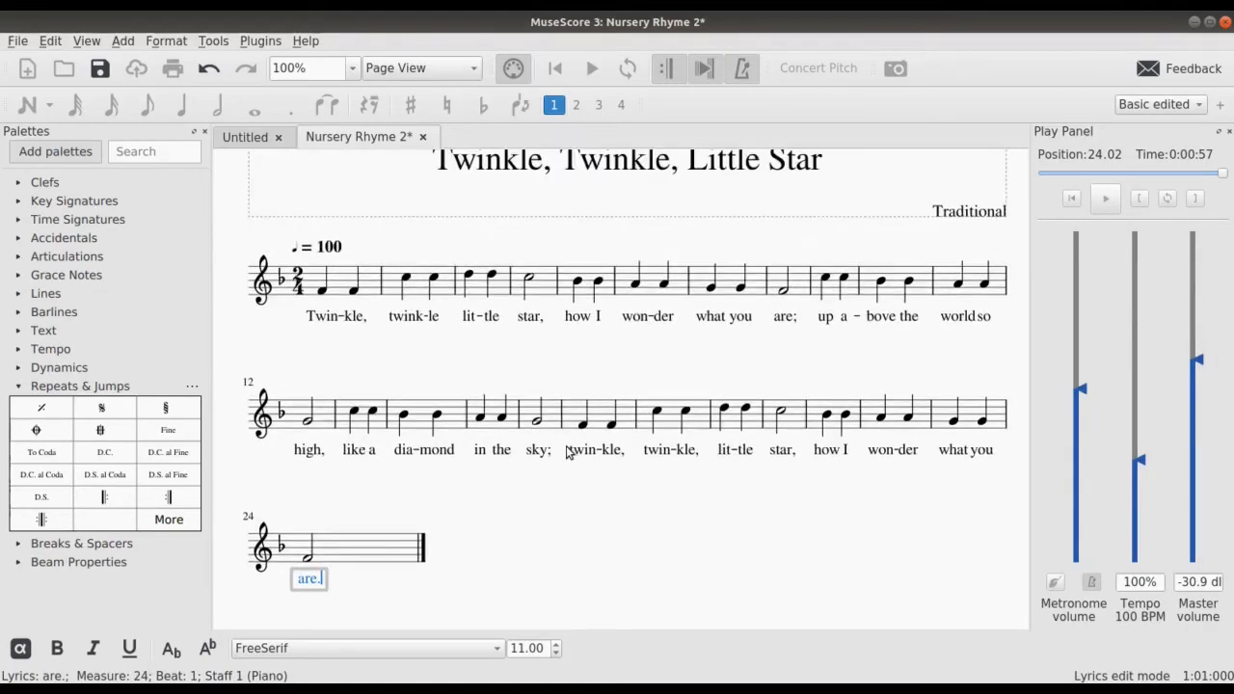
{"action": "key", "text": "Escape"}
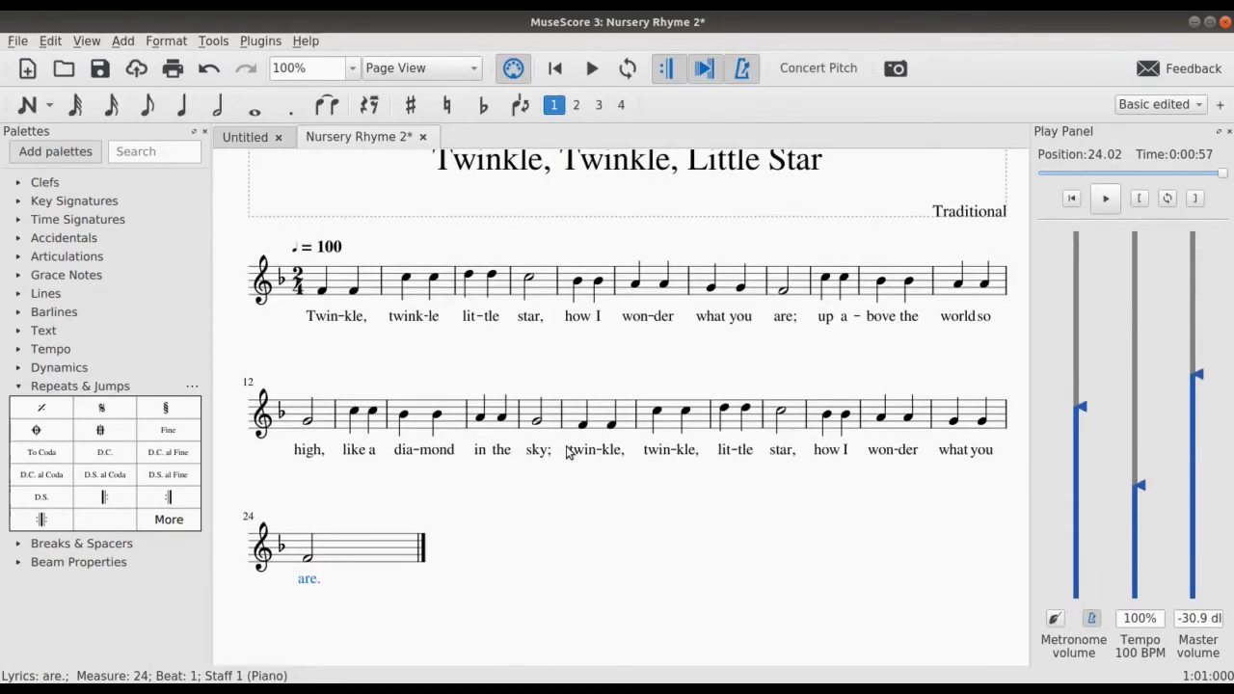
{"action": "key", "text": "Escape"}
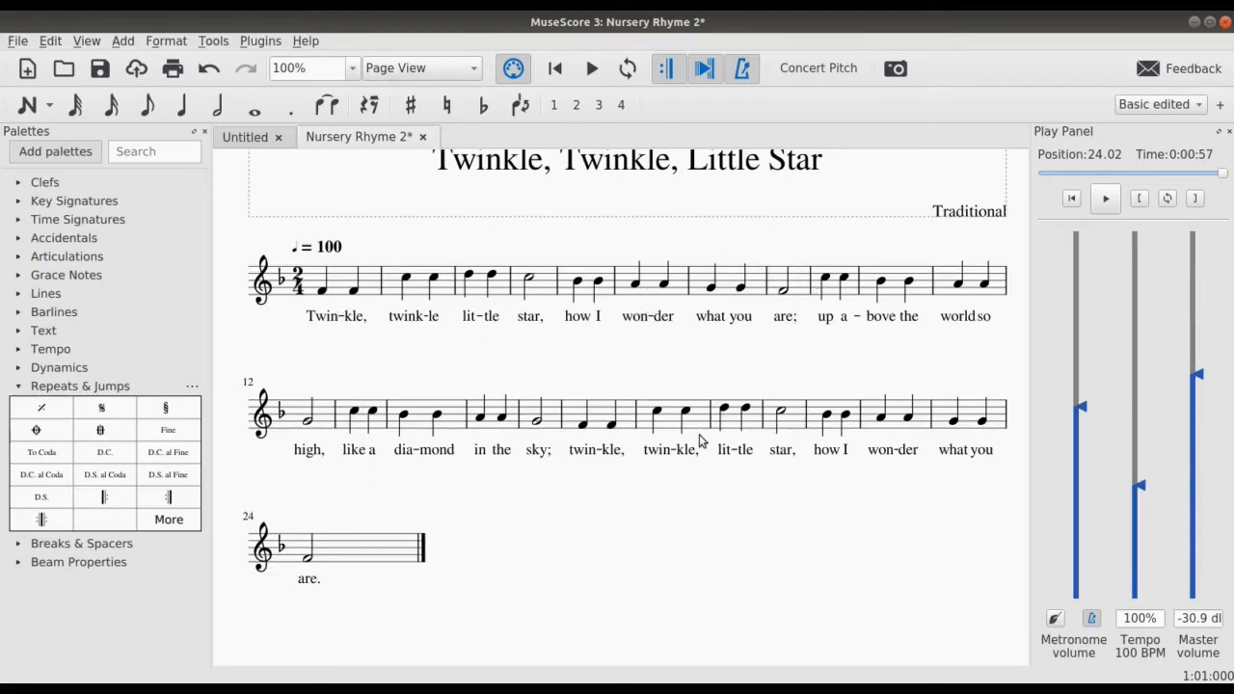
- Place a Segno marker at the start of measure 9, above "up a-bove the world", and clear the selection
{"action": "left_click", "coordinate": [826, 280]}
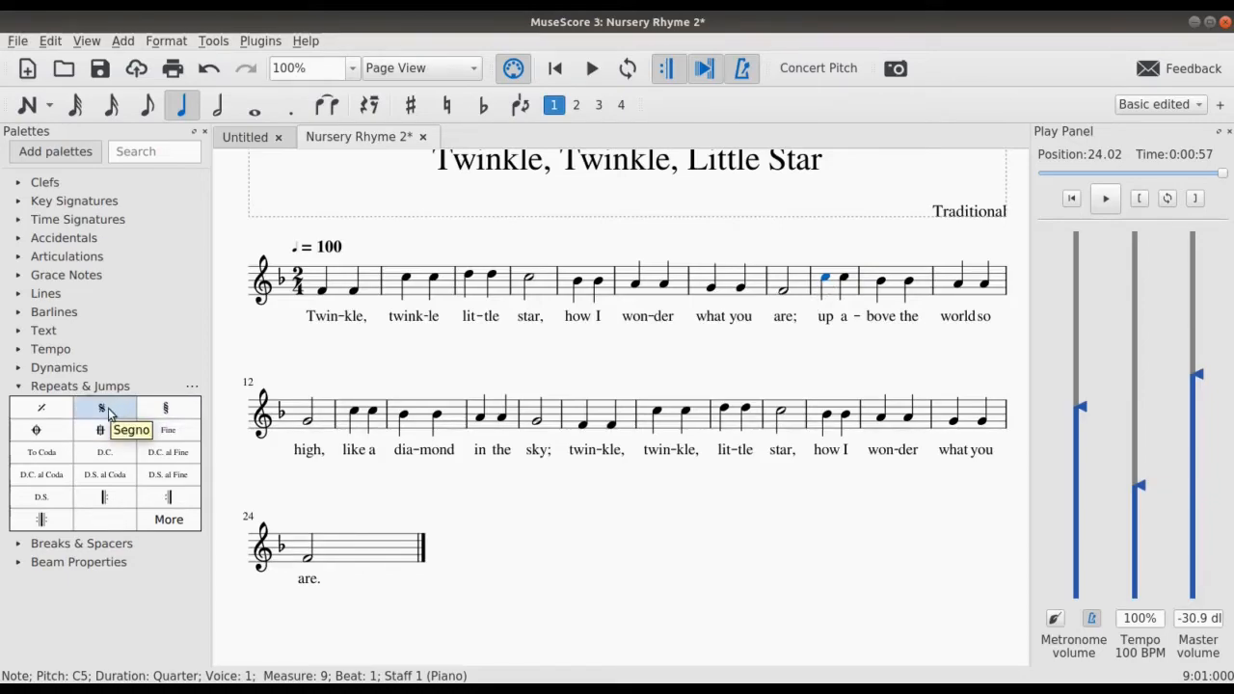
{"action": "mouse_move", "coordinate": [108, 413]}
{"action": "left_mouse_down"}
{"action": "mouse_move", "coordinate": [722, 231]}
{"action": "mouse_move", "coordinate": [836, 281]}
{"action": "mouse_move", "coordinate": [8, 420]}
{"action": "mouse_move", "coordinate": [112, 404]}
{"action": "left_mouse_up"}
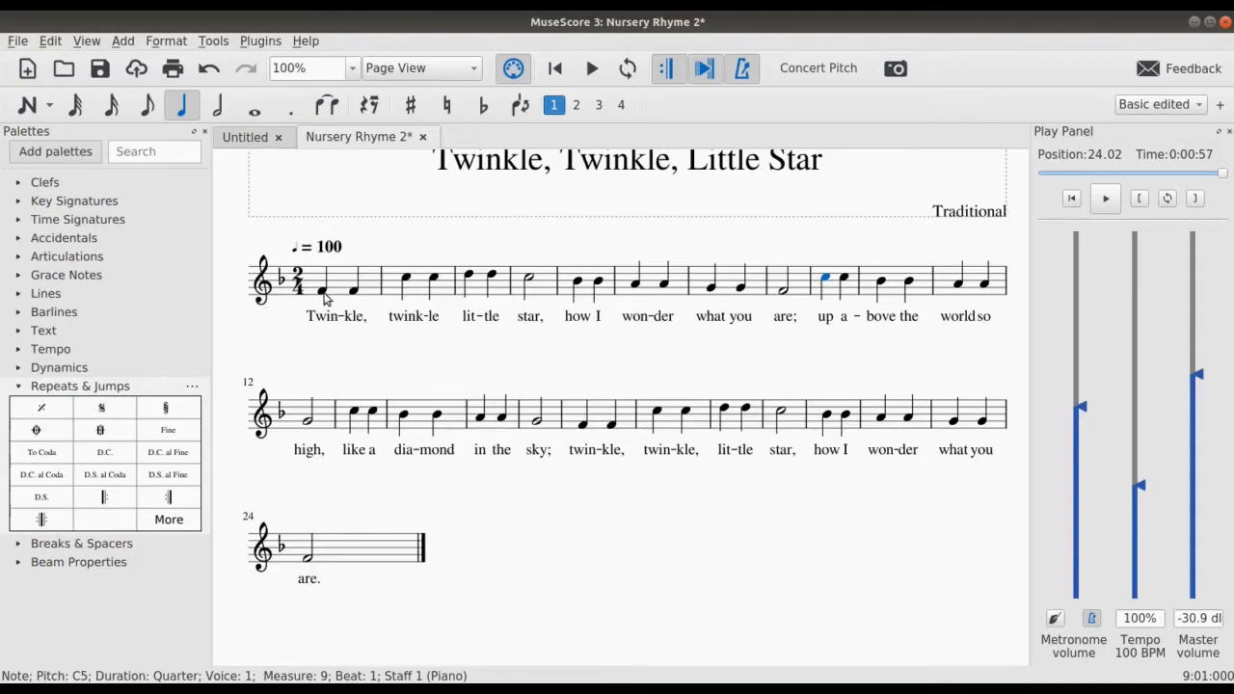
{"action": "left_click", "coordinate": [323, 294]}
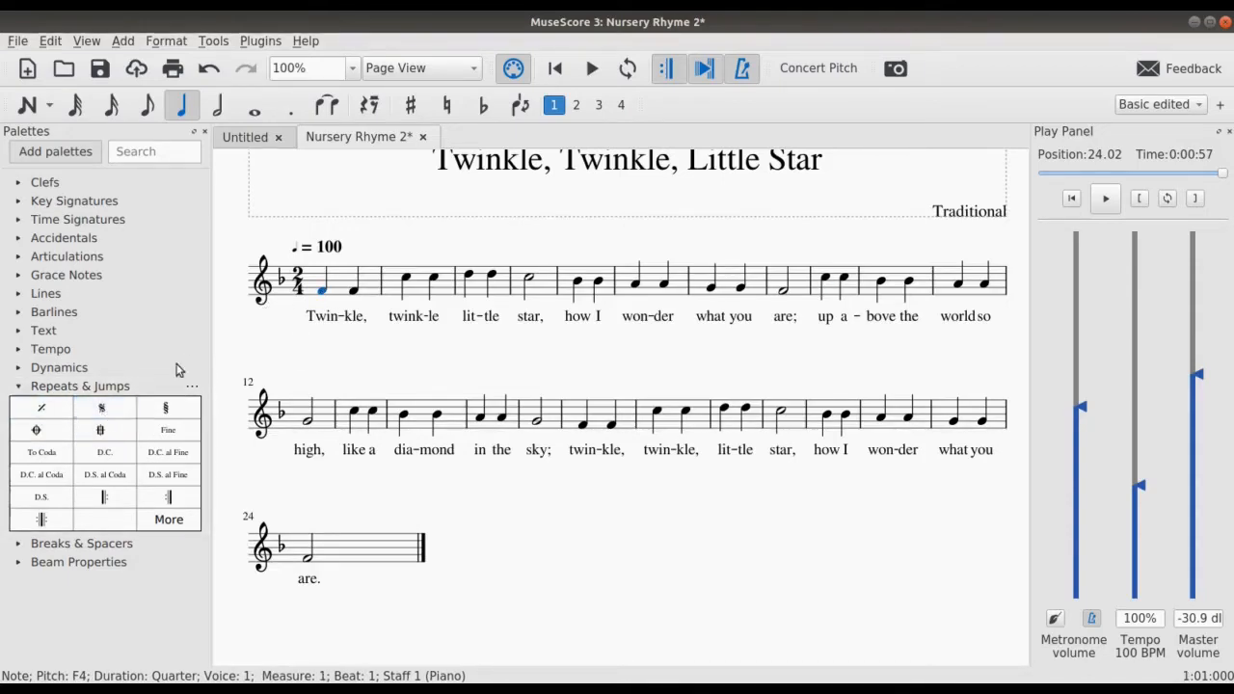
{"action": "left_click", "coordinate": [826, 282]}
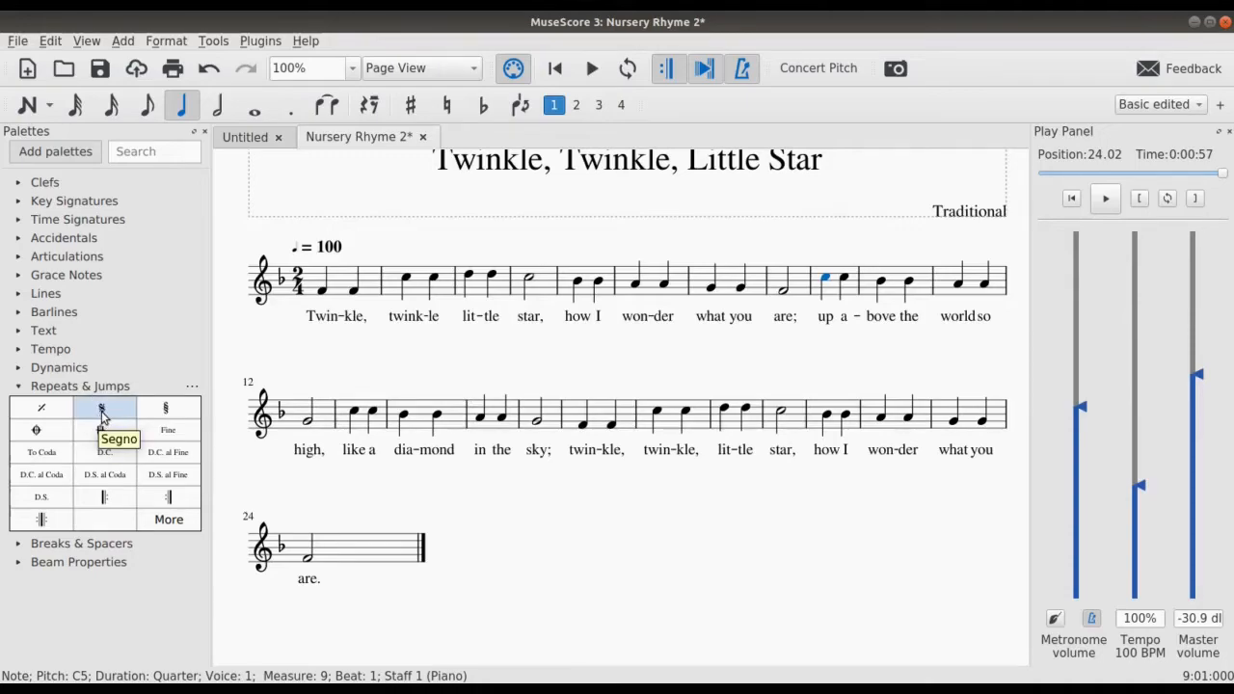
{"action": "mouse_move", "coordinate": [101, 413]}
{"action": "left_mouse_down"}
{"action": "mouse_move", "coordinate": [413, 317]}
{"action": "mouse_move", "coordinate": [827, 283]}
{"action": "left_mouse_up"}
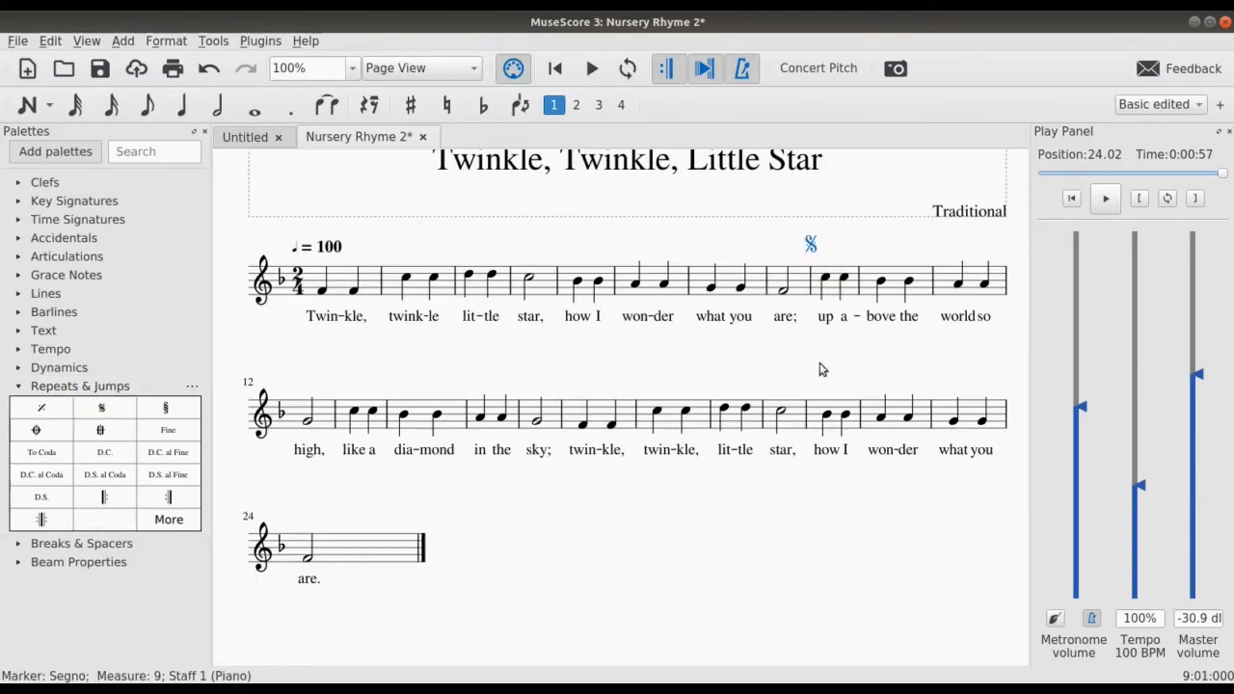
{"action": "key", "text": "Escape"}
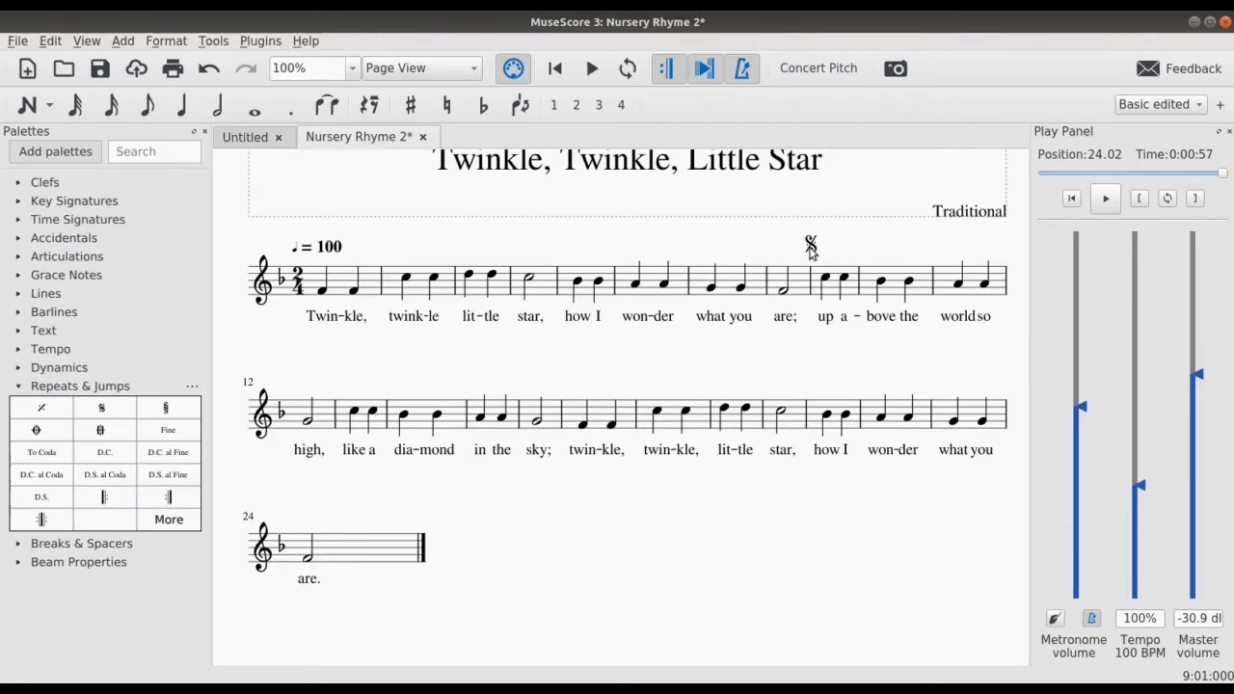
- Place a D.S. jump on measure 24, above the final note on "are.", and clear the selection
{"action": "left_click", "coordinate": [310, 565]}
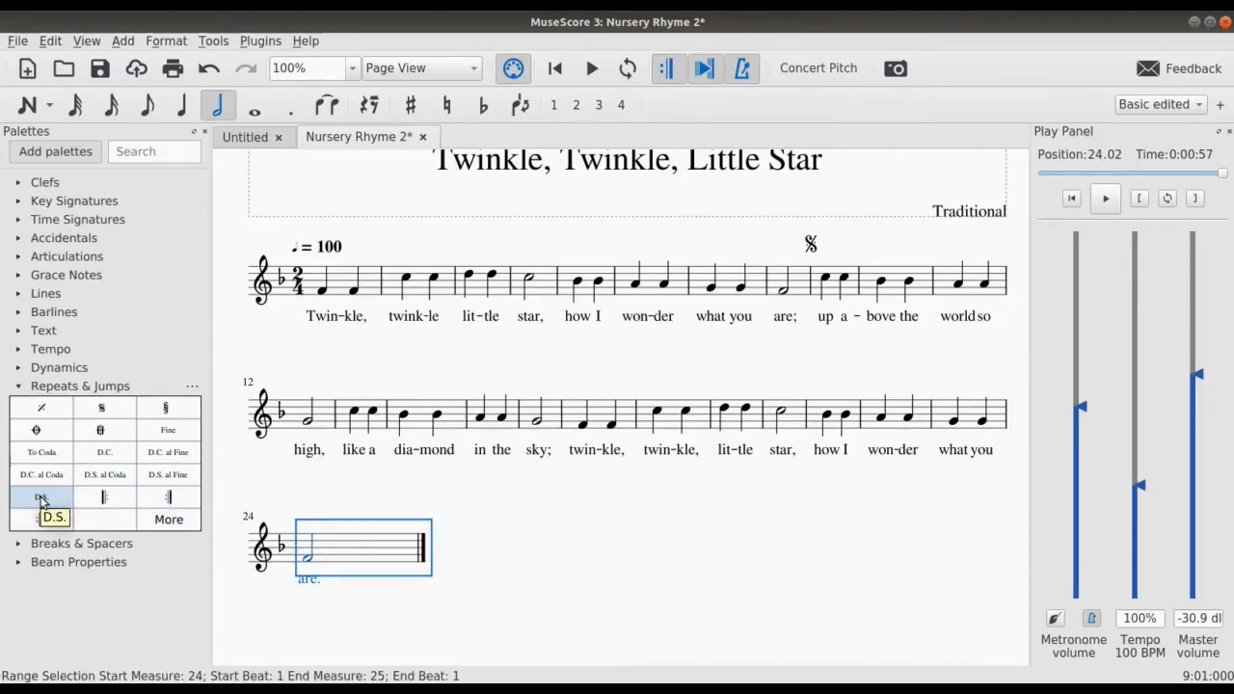
{"action": "left_click_drag", "start_coordinate": [41, 500], "coordinate": [338, 551]}
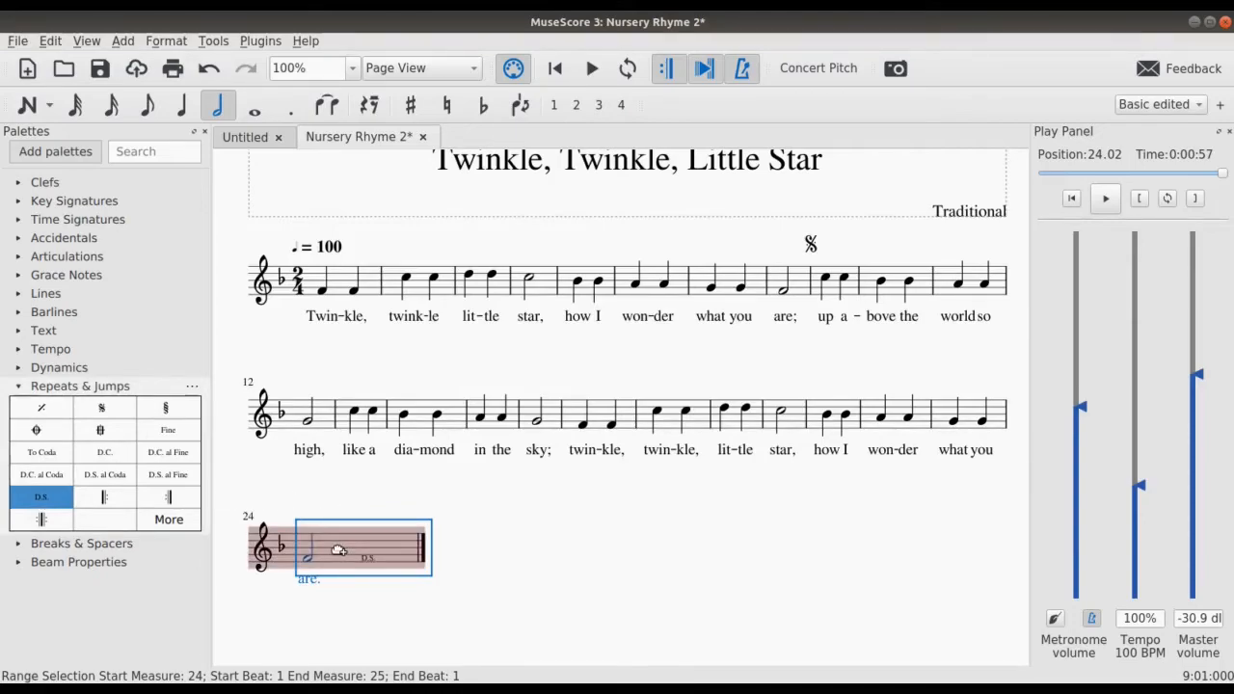
{"action": "left_click_drag", "start_coordinate": [338, 551], "coordinate": [339, 549]}
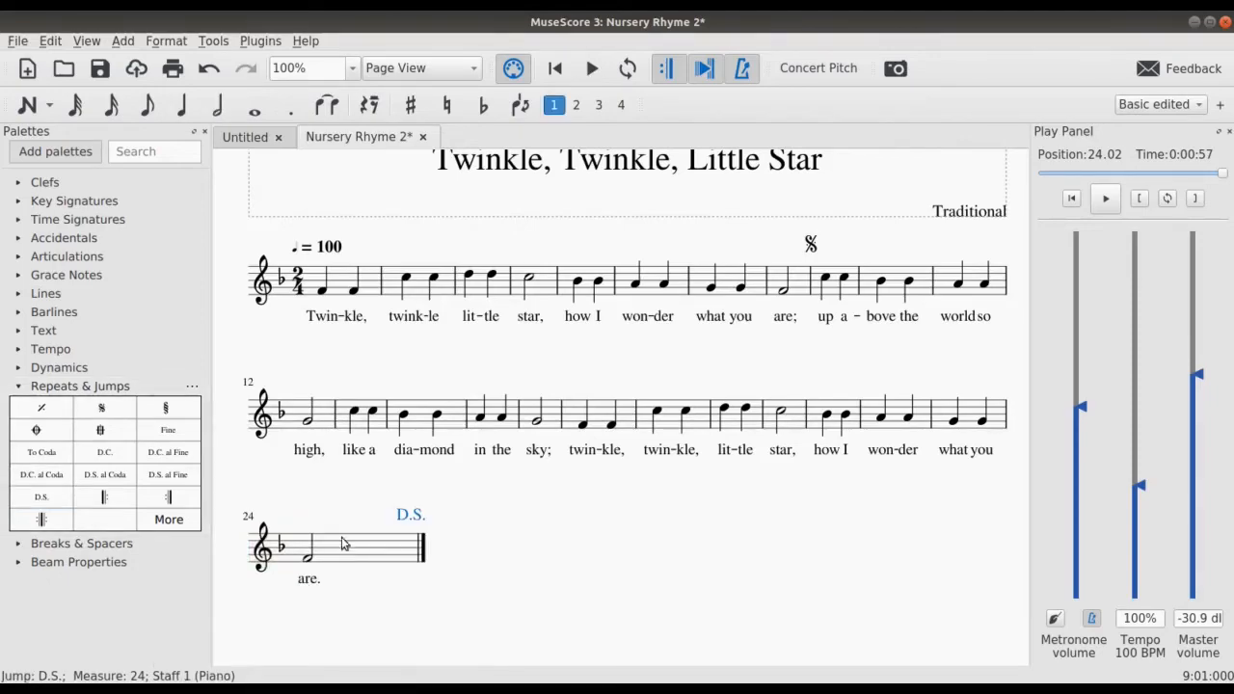
{"action": "left_click", "coordinate": [517, 532]}
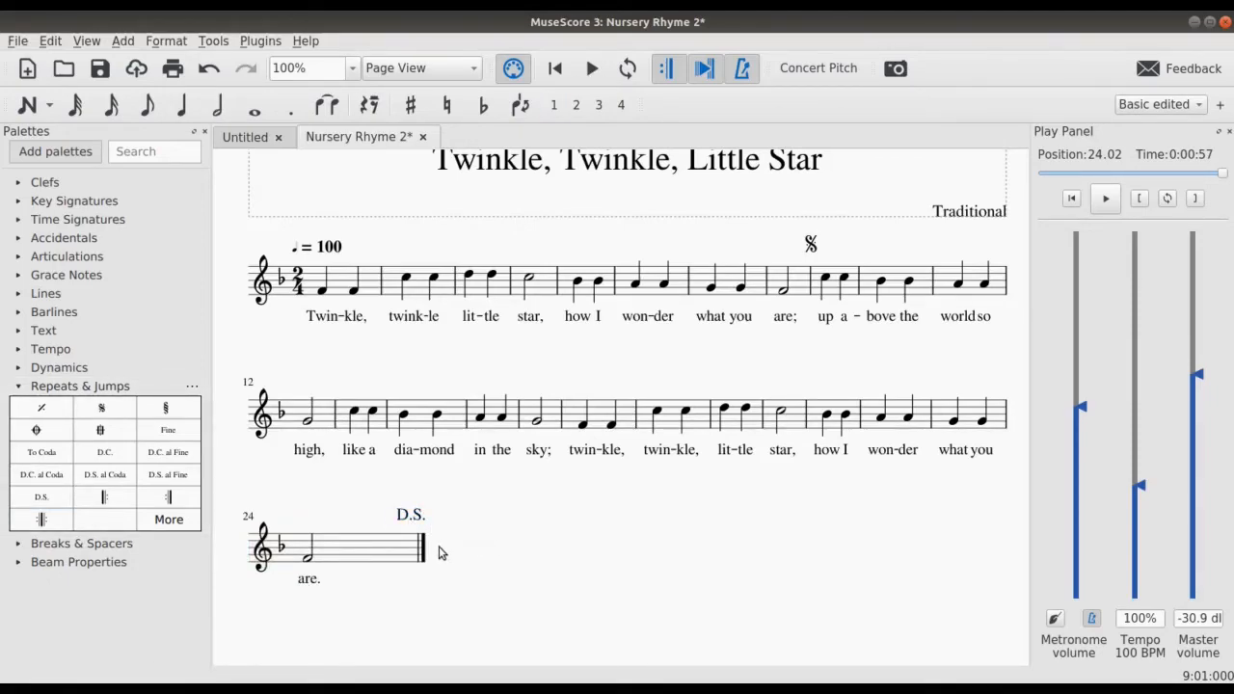
- Rewind to the beginning and play the score through with its D.S. jump back to the Segno
{"action": "left_click", "coordinate": [1073, 200]}
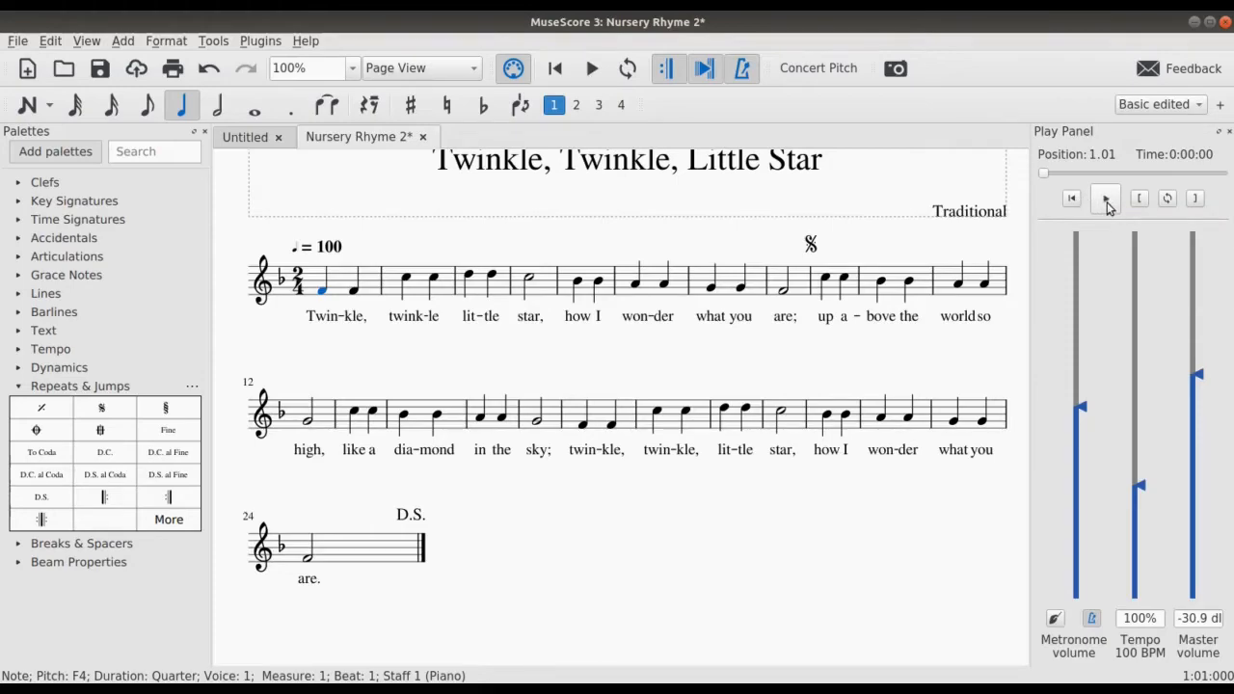
{"action": "left_click", "coordinate": [1107, 202]}
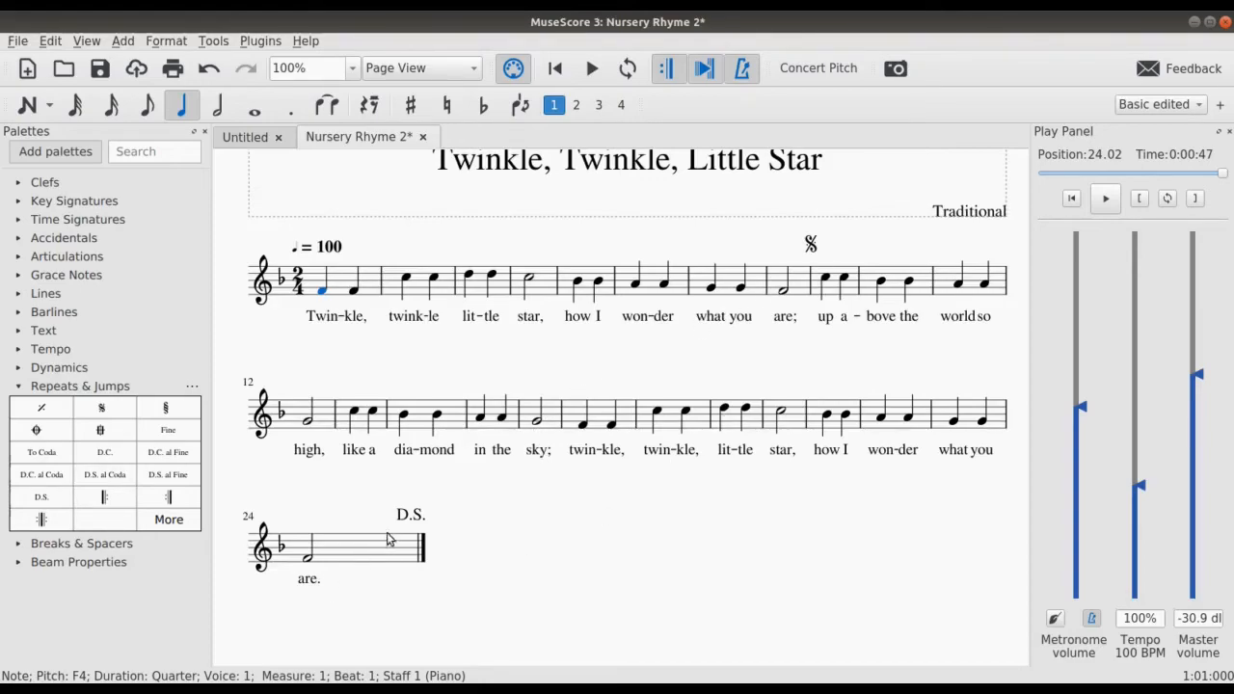
- Replace the D.S. jump at measure 24 with D.S. al Fine, and place a Fine marker on measure 16, above "sky;"
{"action": "left_click", "coordinate": [408, 519]}
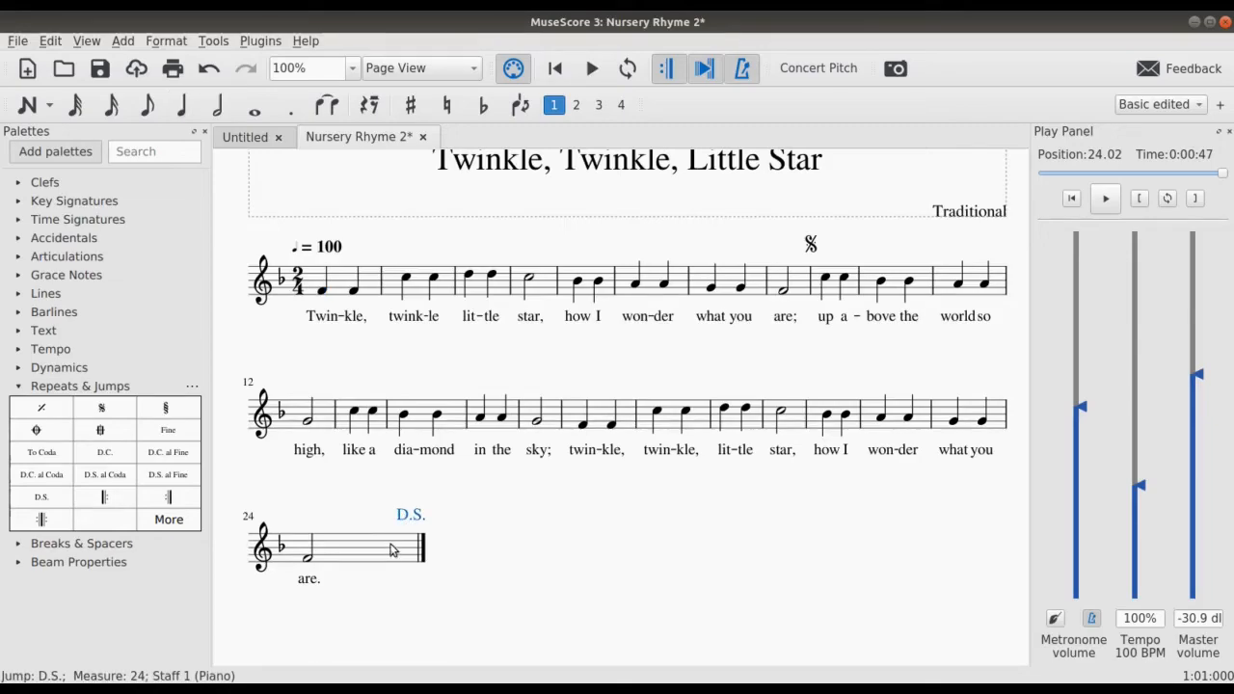
{"action": "key", "text": "Delete"}
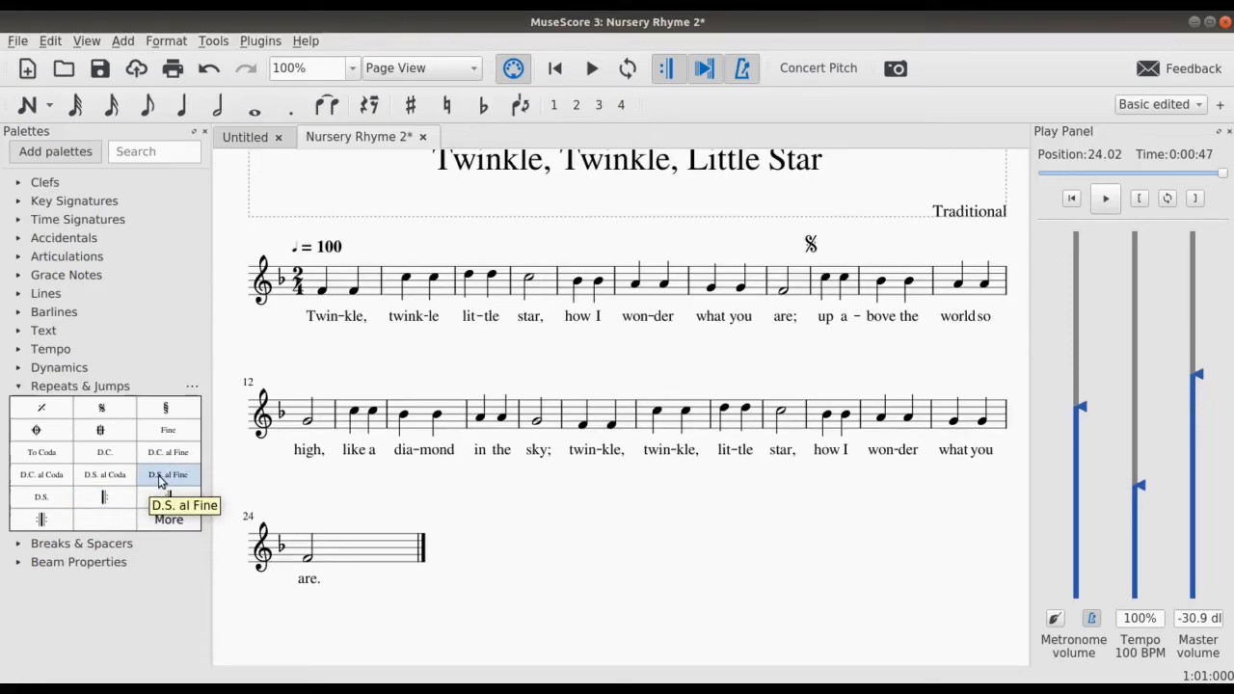
{"action": "left_click_drag", "start_coordinate": [161, 482], "coordinate": [392, 537]}
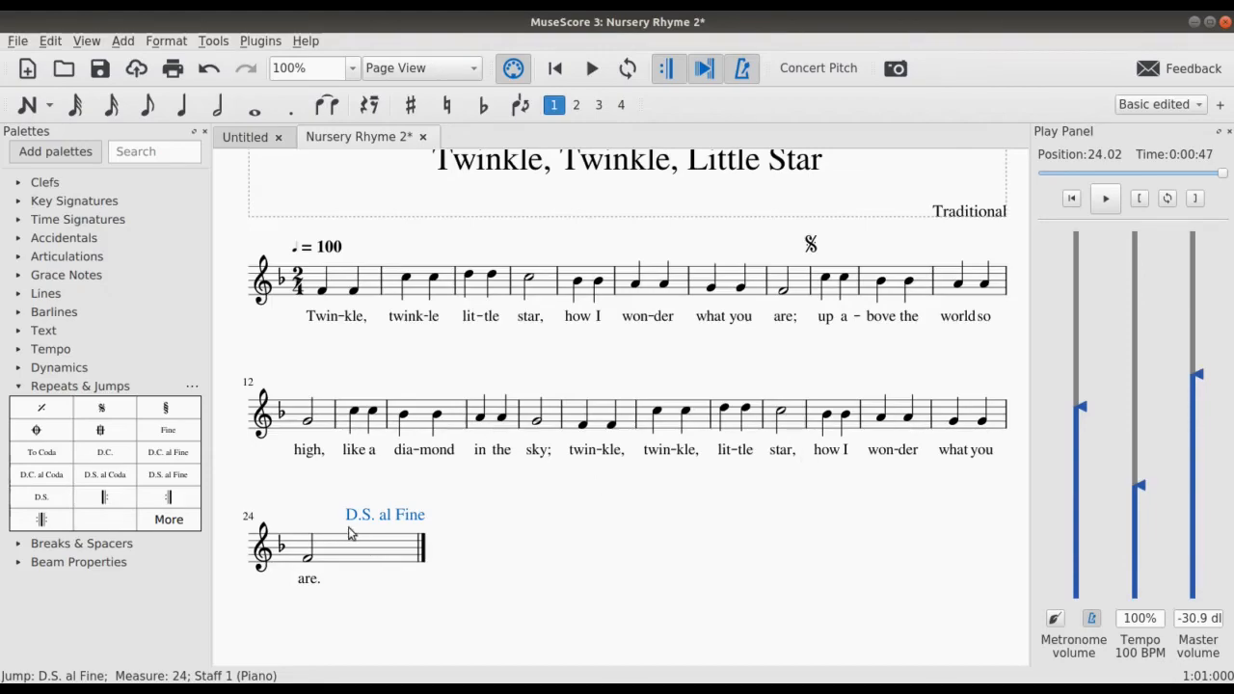
{"action": "left_click", "coordinate": [485, 561]}
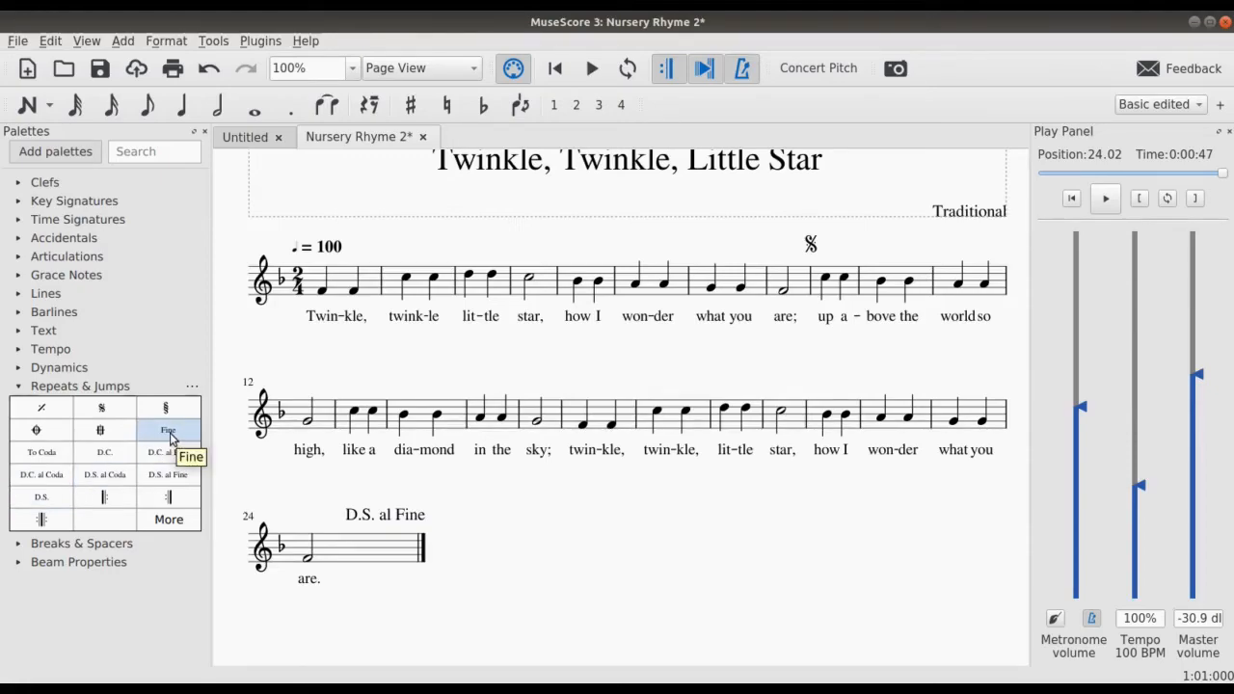
{"action": "left_click_drag", "start_coordinate": [172, 439], "coordinate": [534, 418]}
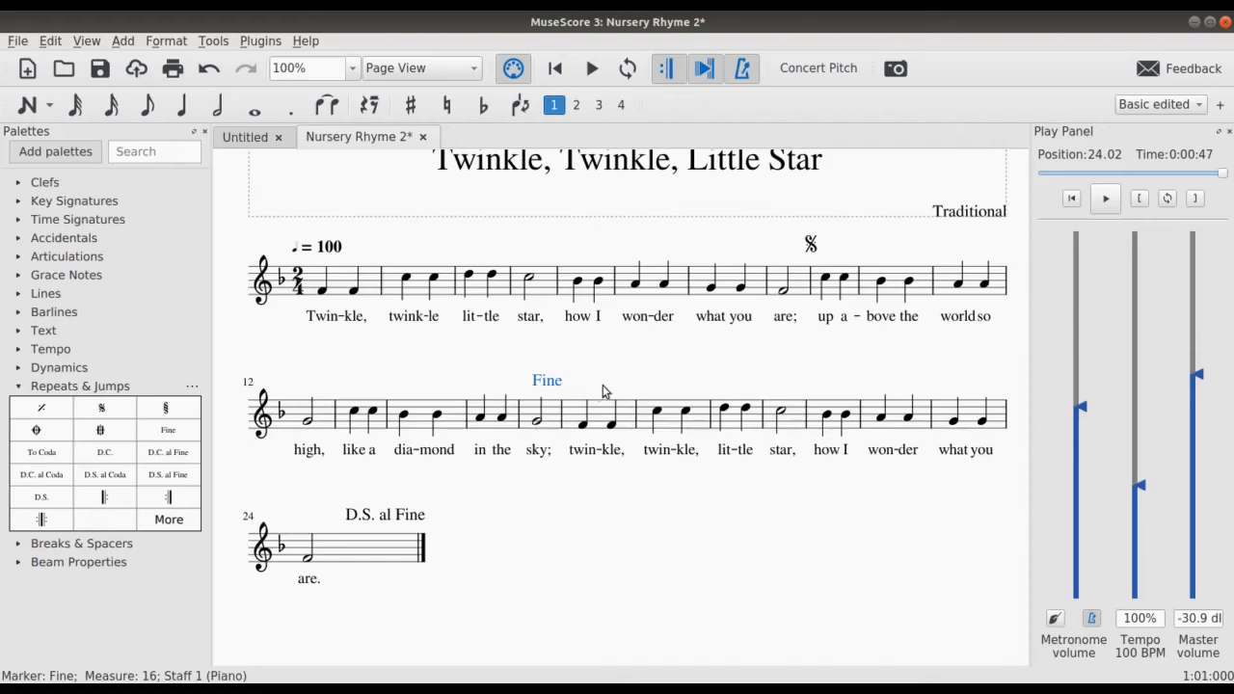
{"action": "left_click", "coordinate": [579, 388]}
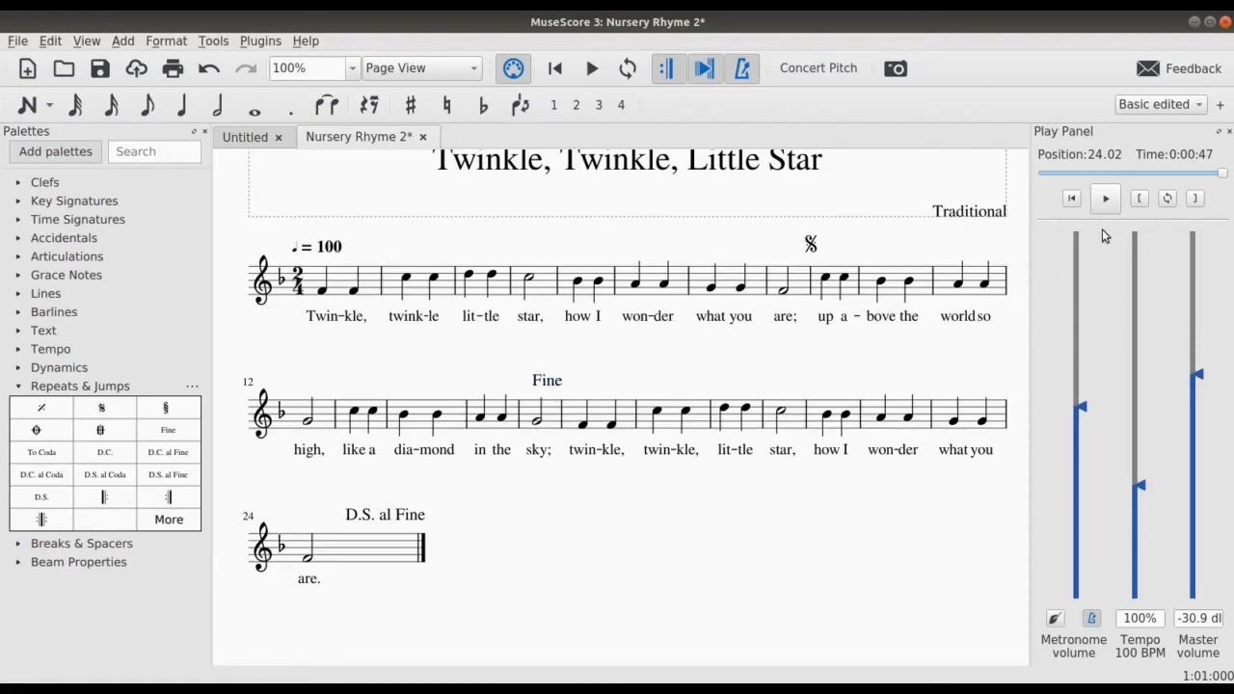
- Play the score from the beginning through the D.S. al Fine jump to the Fine marker, and review the full page
{"action": "left_click", "coordinate": [1071, 197]}
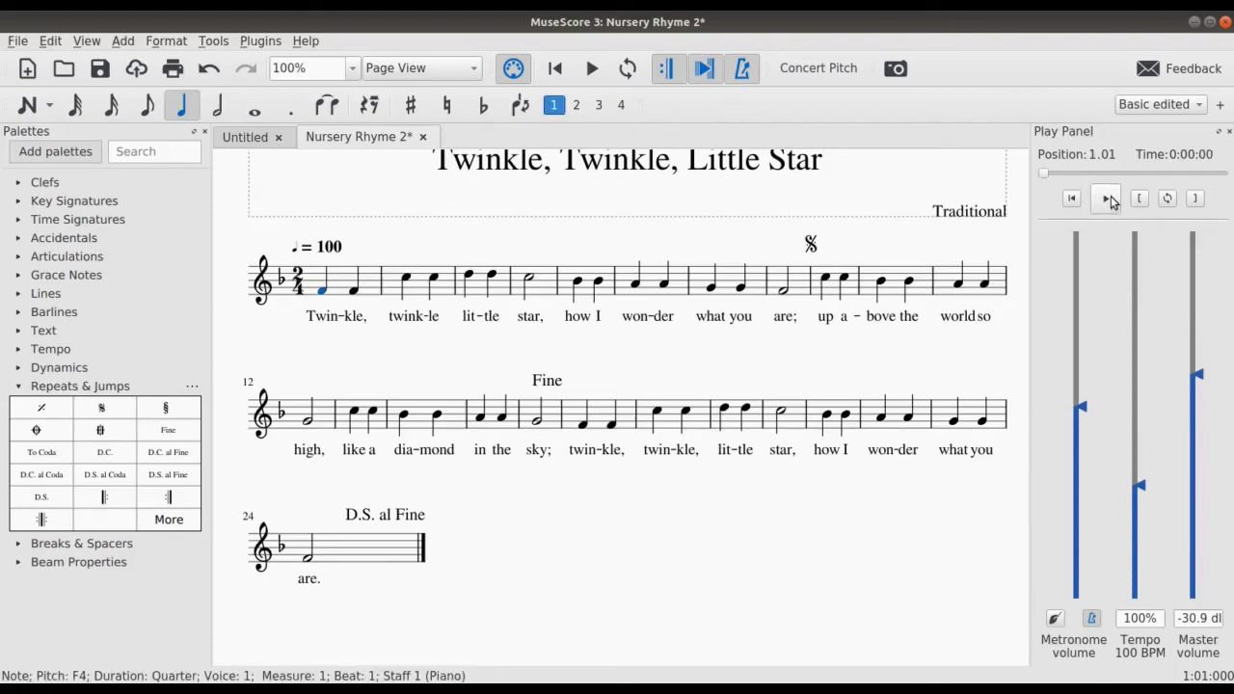
{"action": "left_click", "coordinate": [1106, 197]}
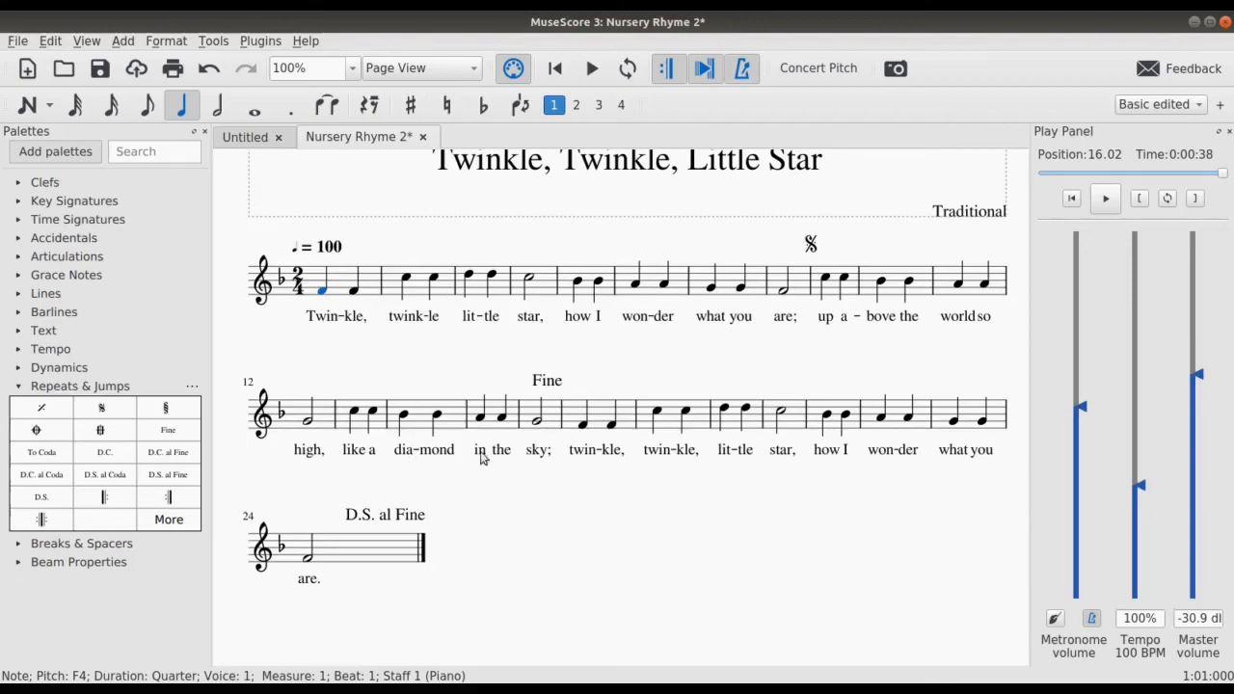
{"action": "scroll", "coordinate": [657, 389], "scroll_direction": "up", "scroll_amount": 2}
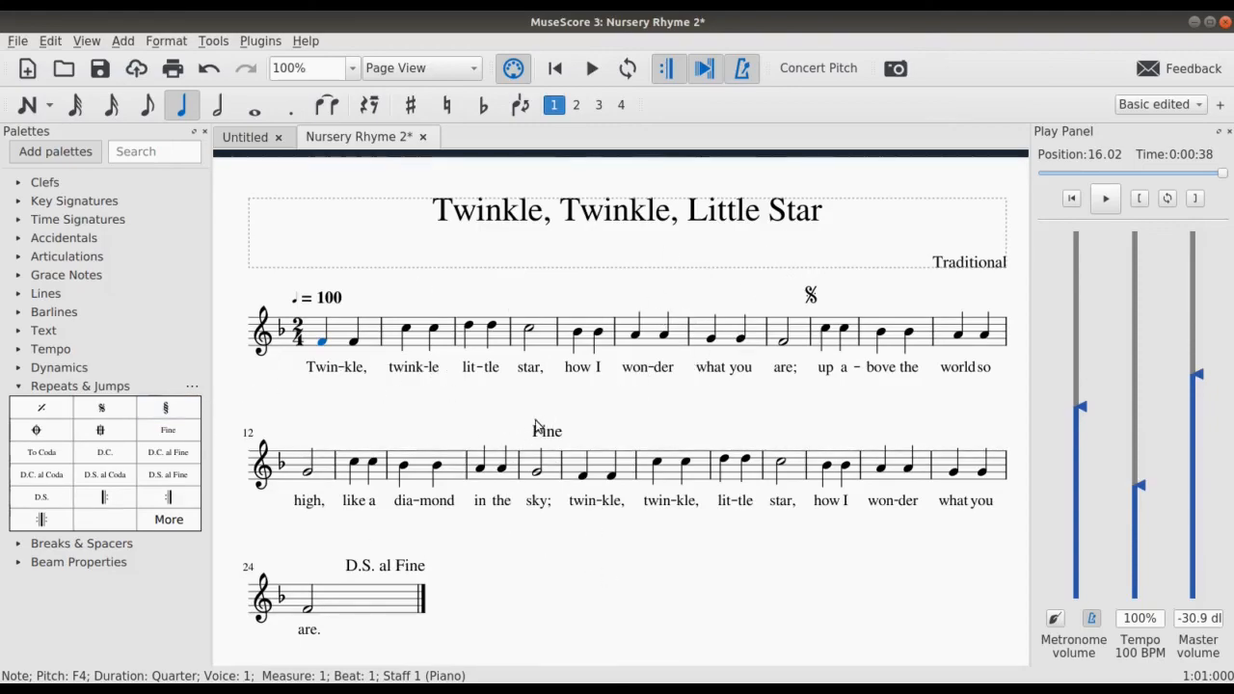
{"action": "scroll", "coordinate": [536, 421], "scroll_direction": "down", "scroll_amount": 1}
{"action": "scroll", "coordinate": [536, 424], "scroll_direction": "up", "scroll_amount": 1}
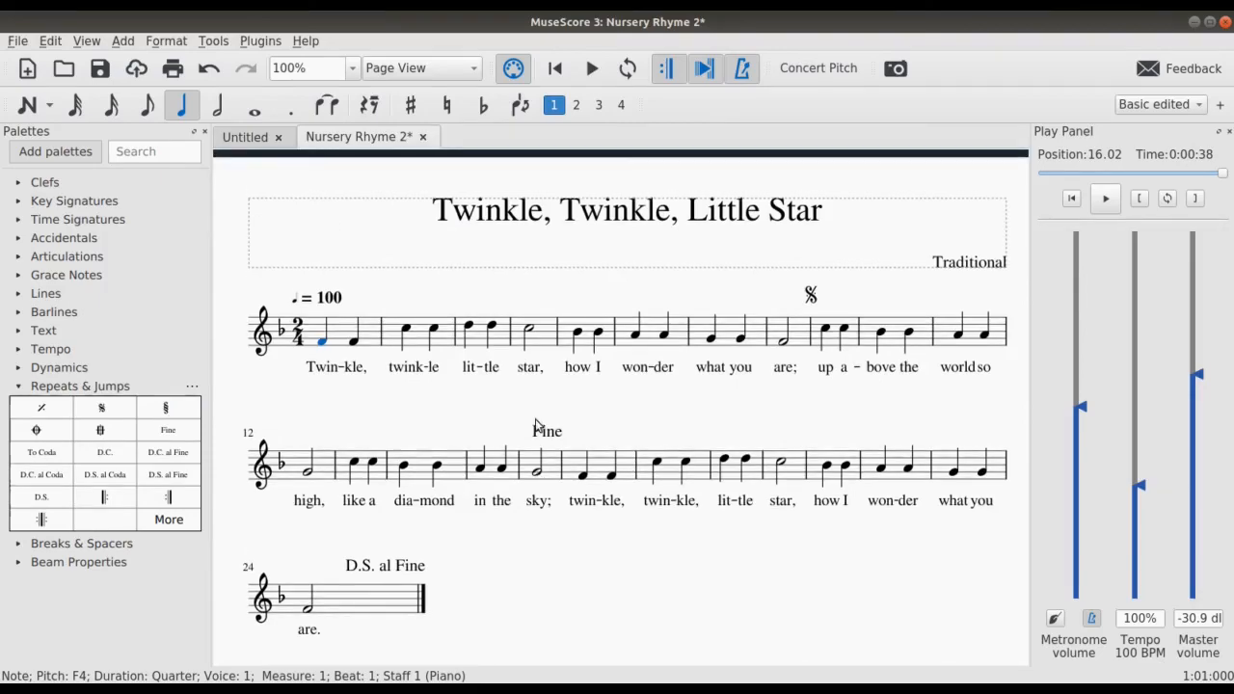